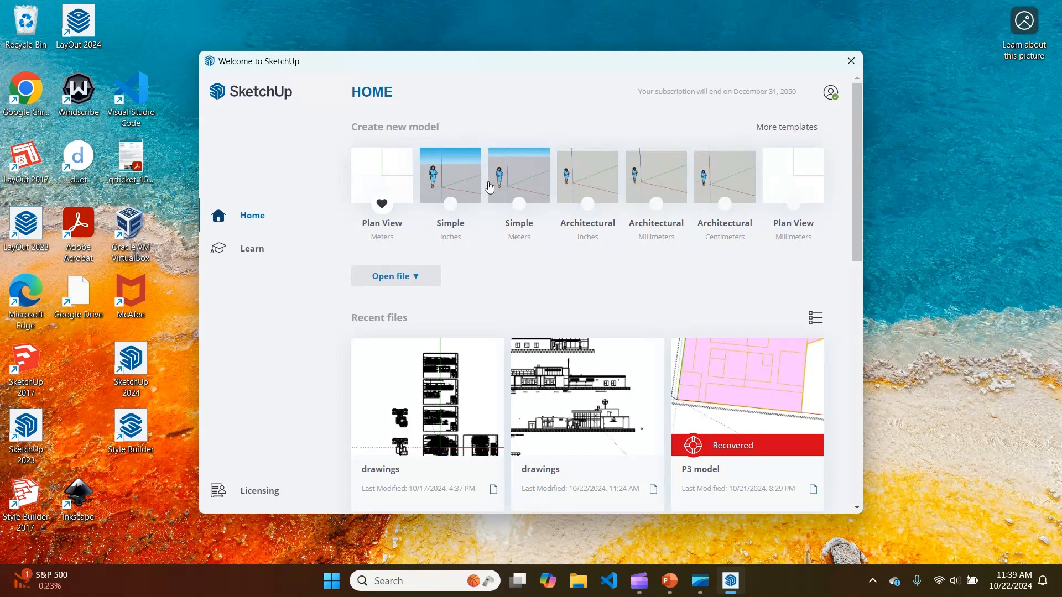
# Step: Create a new model from the Architectural template in inches
pyautogui.scroll(-2, 609, 299)
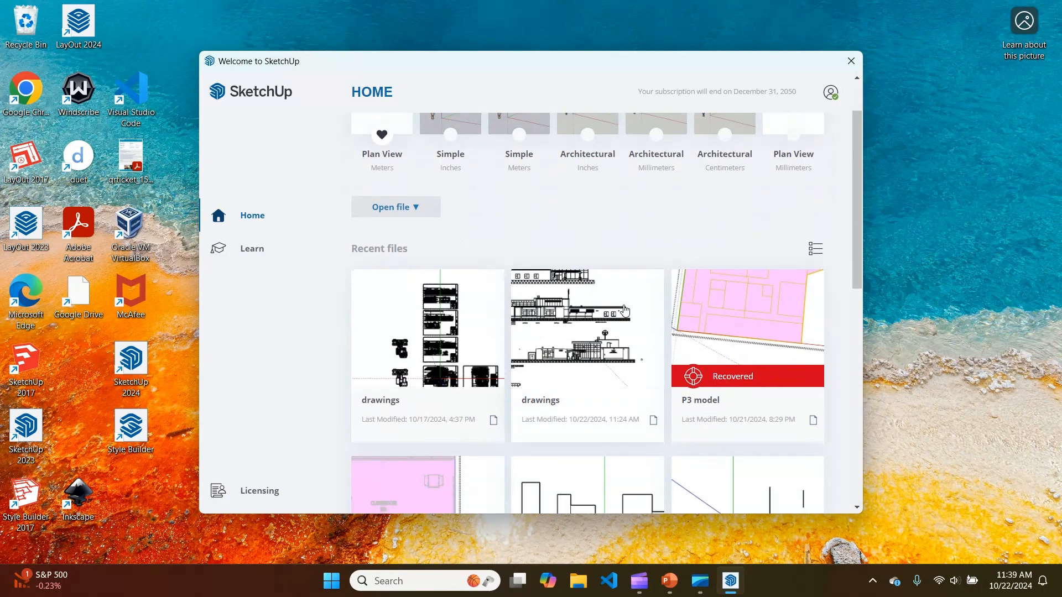
pyautogui.scroll(-1, 560, 366)
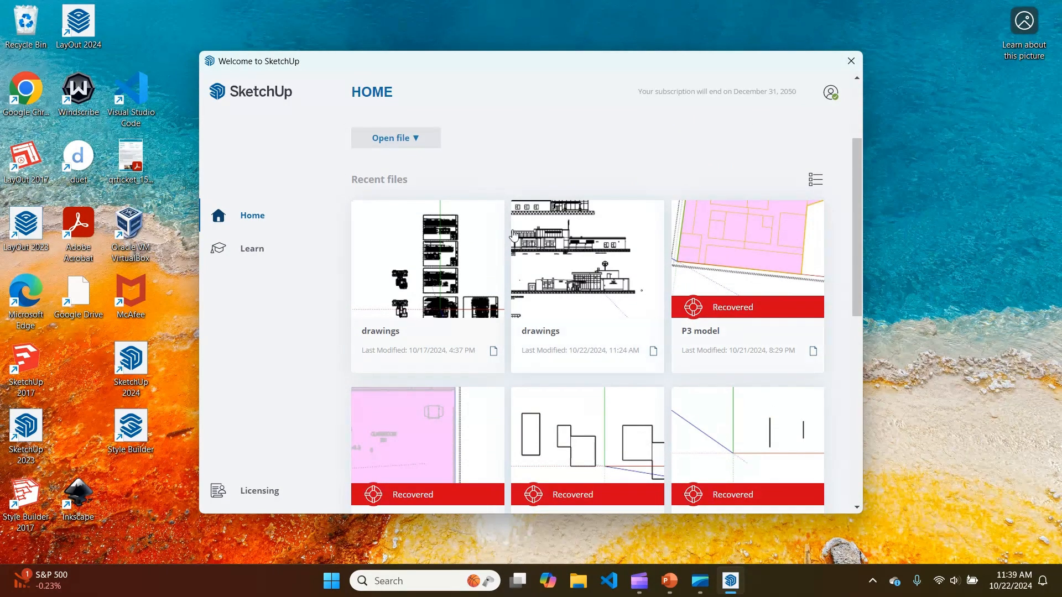
pyautogui.scroll(3, 634, 379)
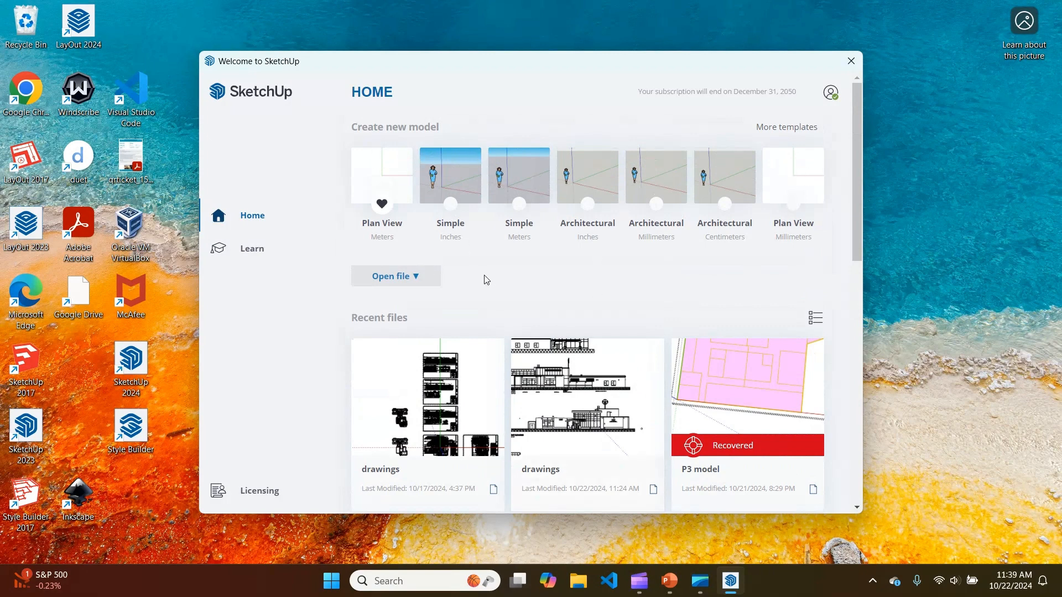
pyautogui.click(589, 176)
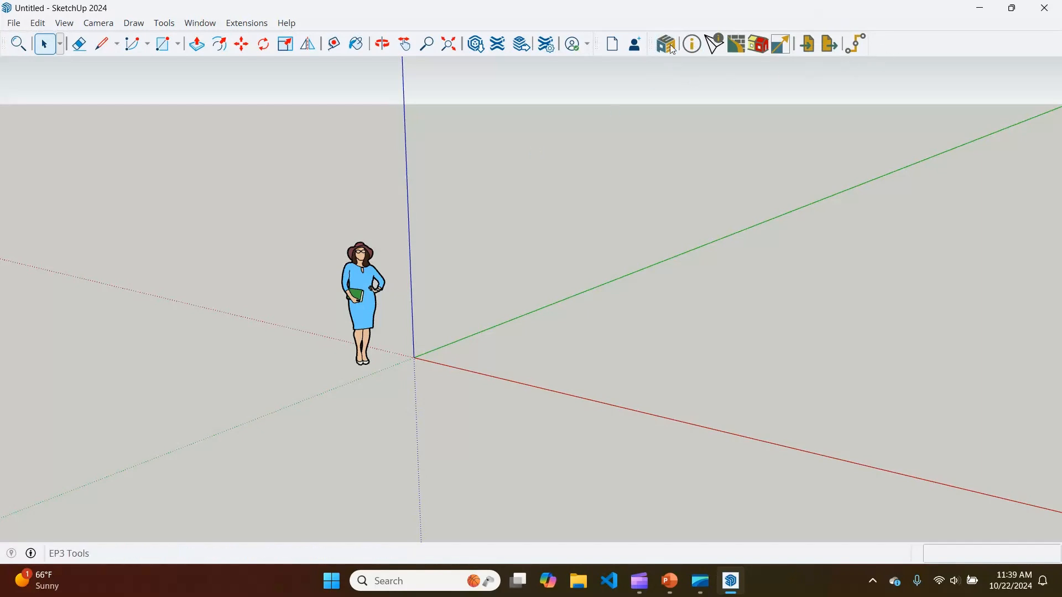
# Step: Undock the EP3 toolbar and close it
pyautogui.moveTo(654, 44); pyautogui.dragTo(602, 97)
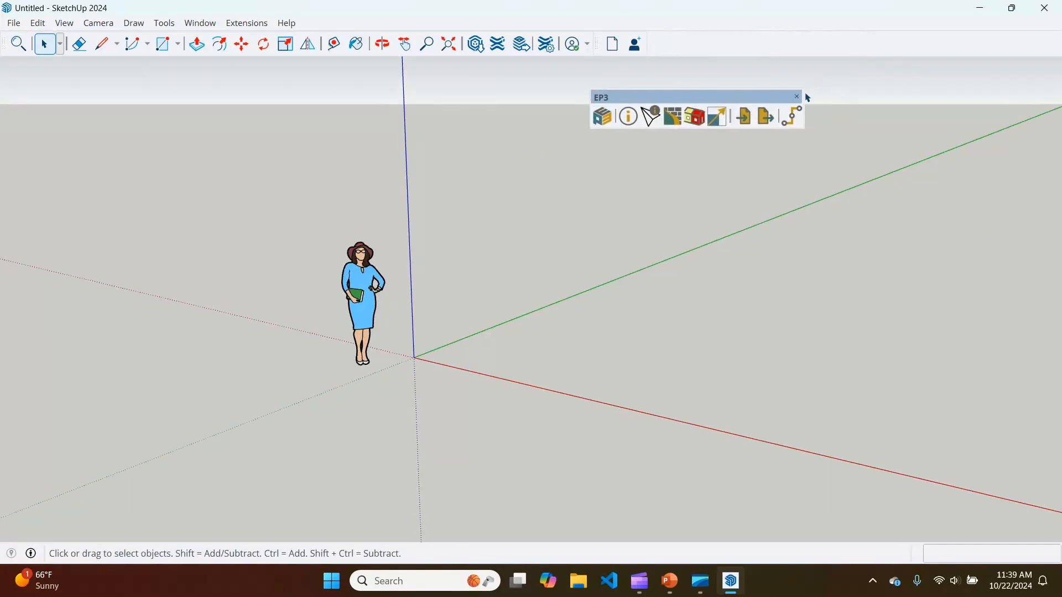
pyautogui.click(798, 96)
# Step: Show the EP3 toolbar again and dock it in the row beside the Getting Started tools
pyautogui.click(65, 23)
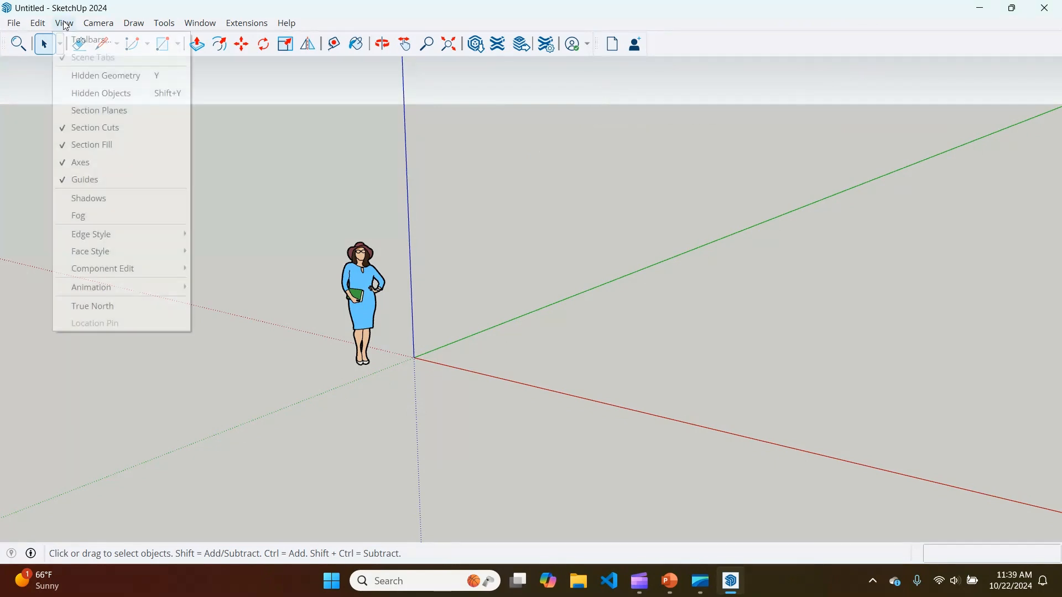
pyautogui.click(91, 39)
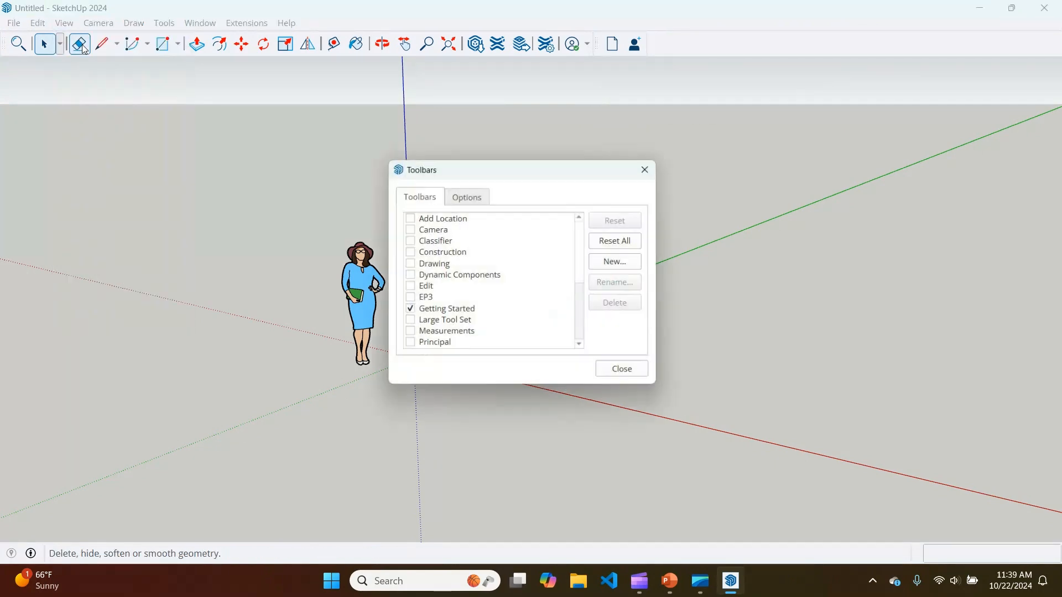
pyautogui.click(407, 299)
pyautogui.click(626, 374)
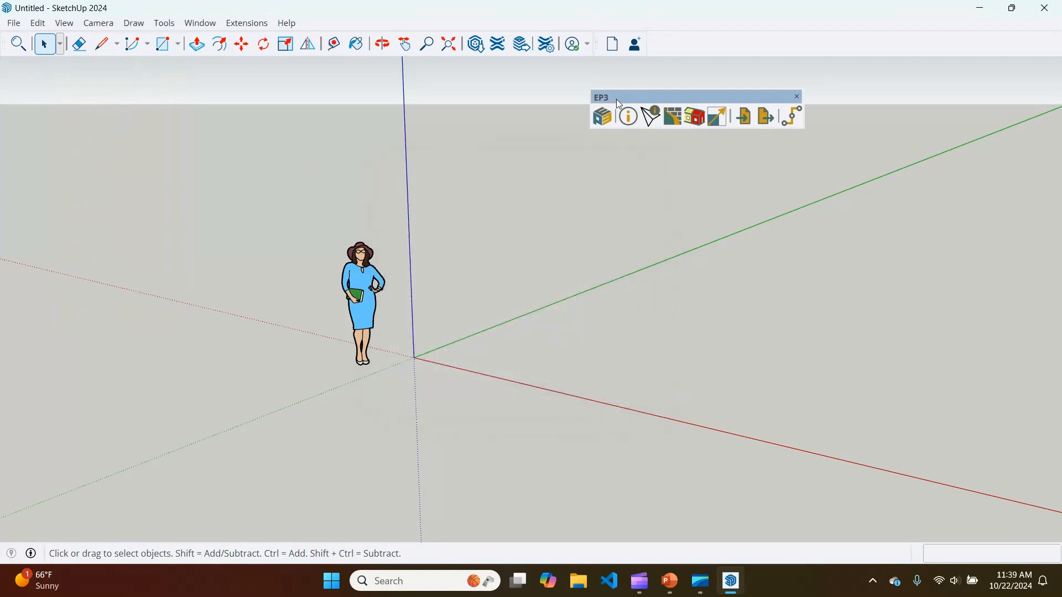
pyautogui.moveTo(615, 98); pyautogui.dragTo(656, 44)
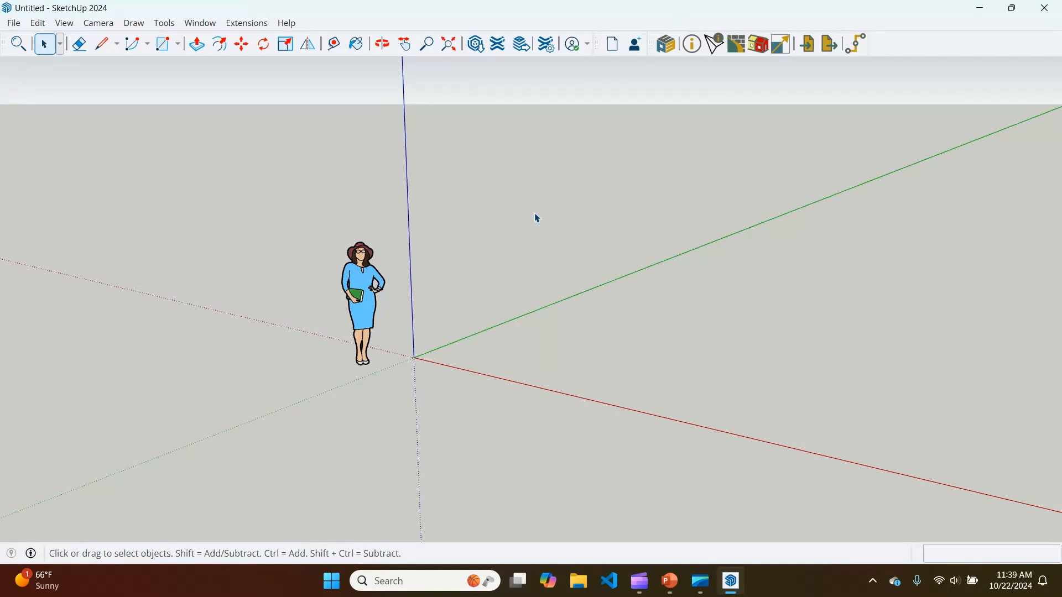
# Step: Start the EP3 Model Wizard and select the Elementary Classroom internal loads and the ASHRAE90_1 2022=>CZ5 materials
pyautogui.click(669, 48)
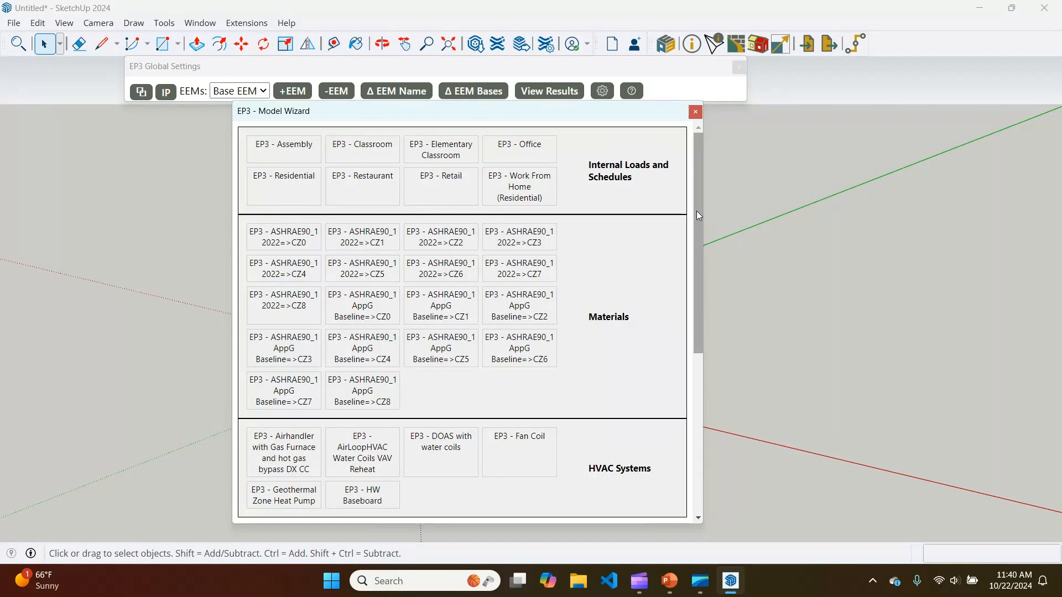
pyautogui.moveTo(696, 211); pyautogui.dragTo(692, 228)
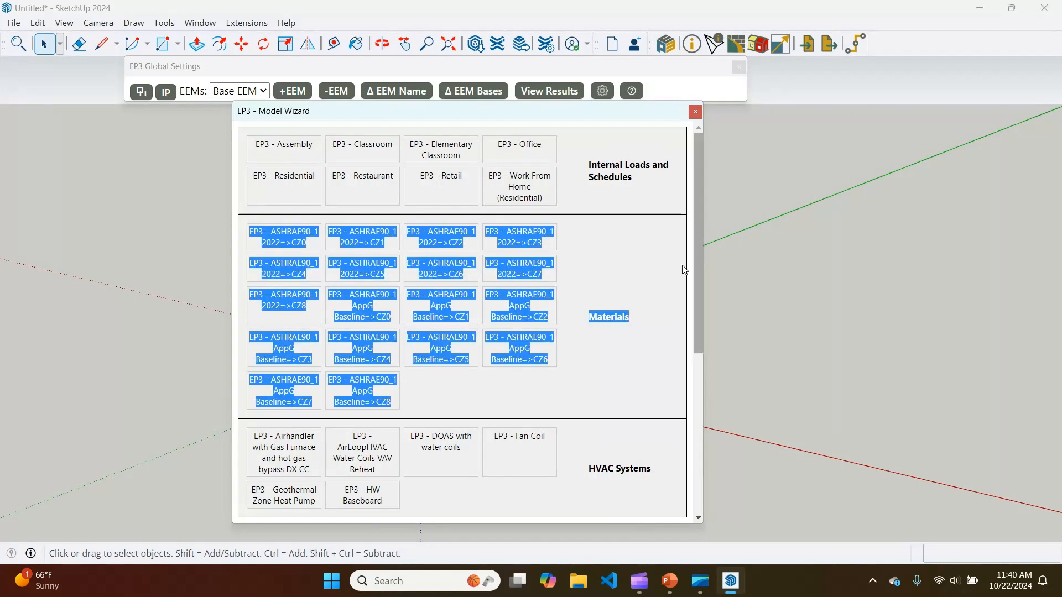
pyautogui.click(639, 392)
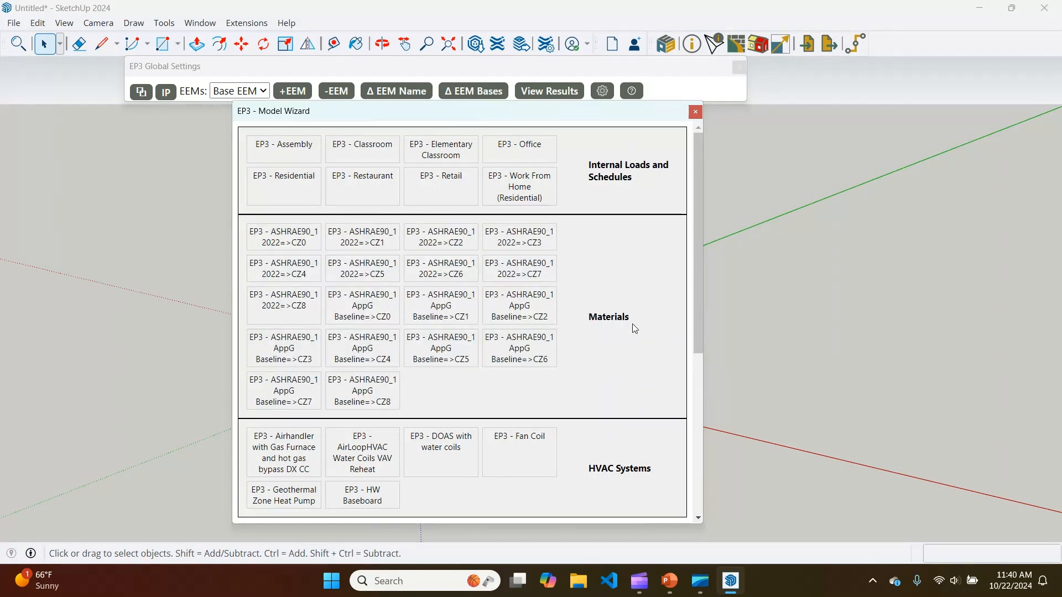
pyautogui.click(447, 157)
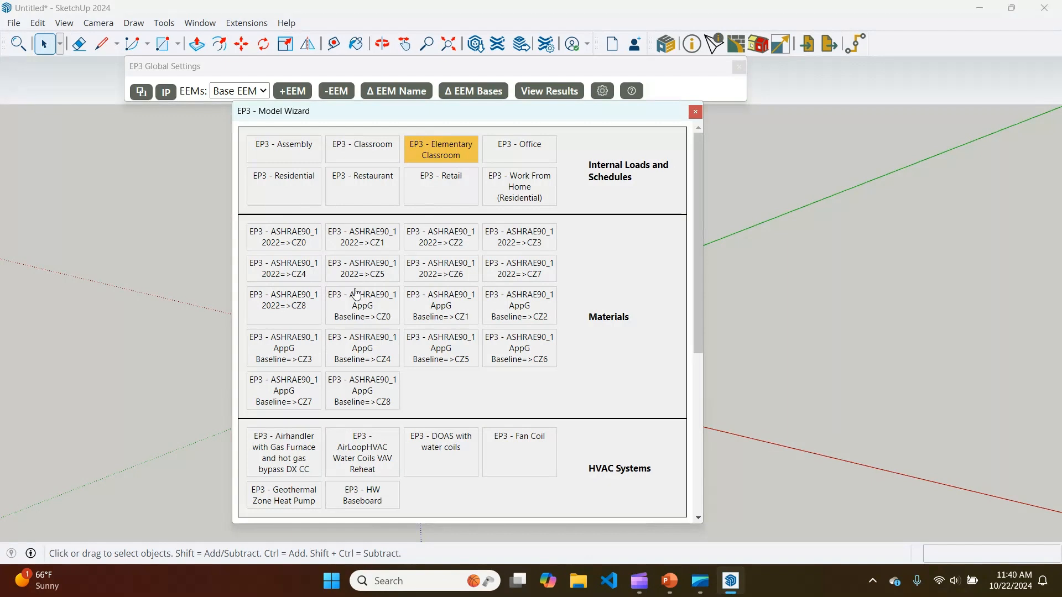
pyautogui.click(371, 276)
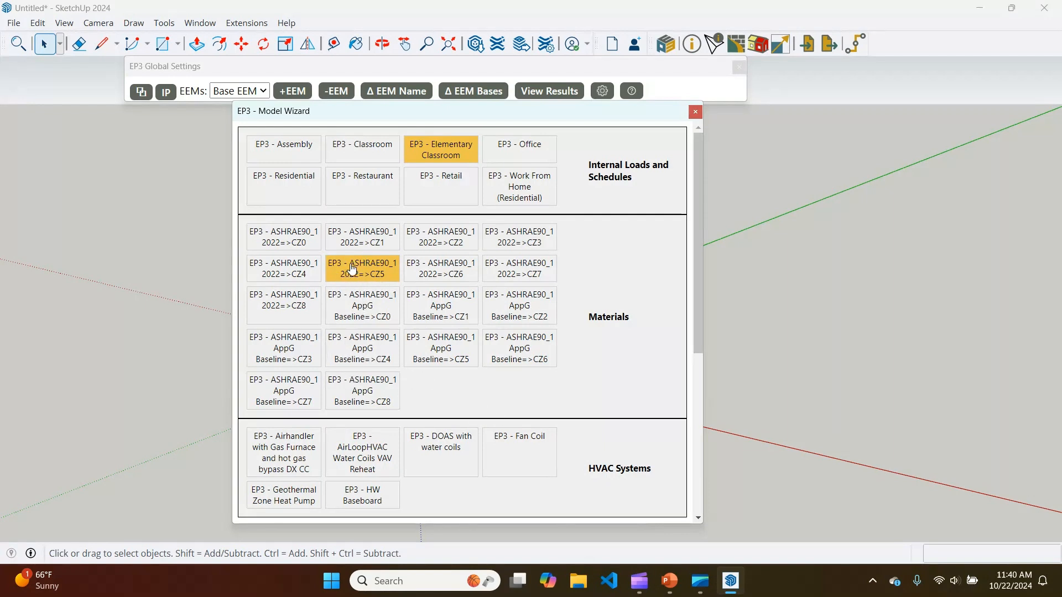
pyautogui.scroll(-1, 611, 287)
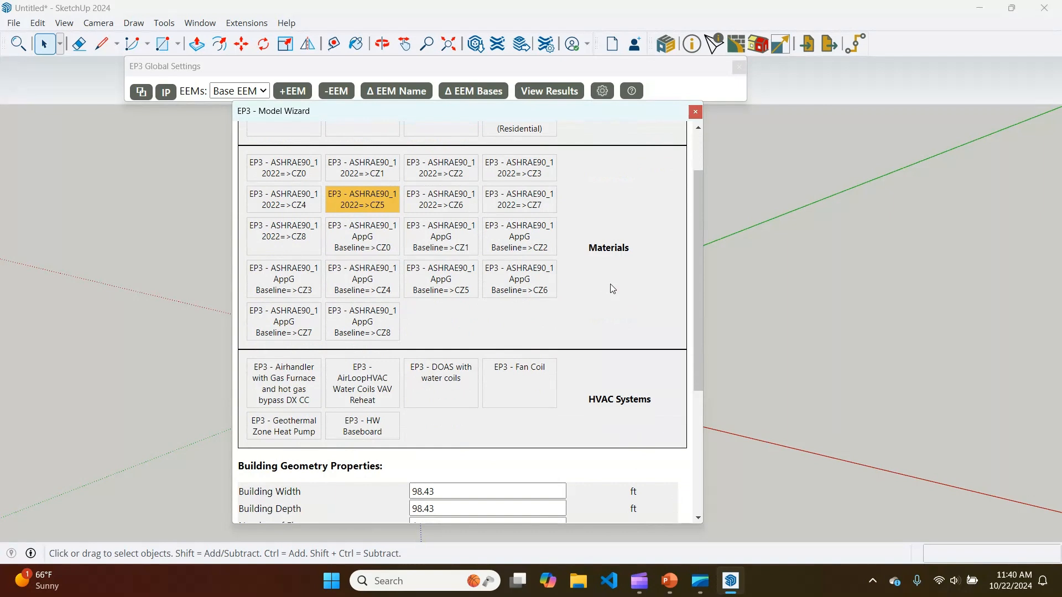
pyautogui.scroll(1, 607, 342)
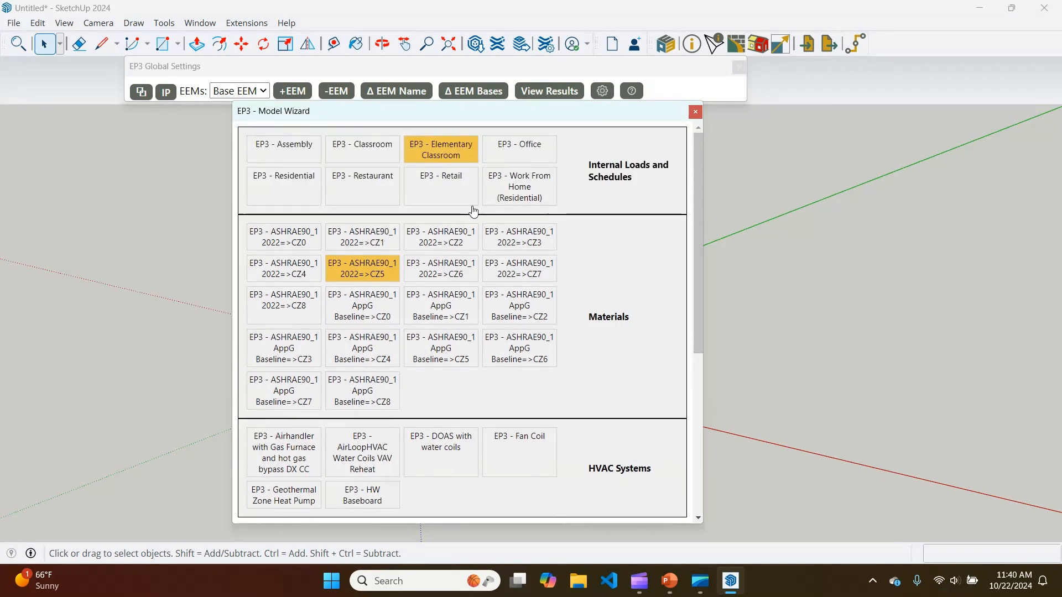
# Step: Select DOAS with water coils and Fan Coil as the wizard's HVAC systems
pyautogui.click(445, 457)
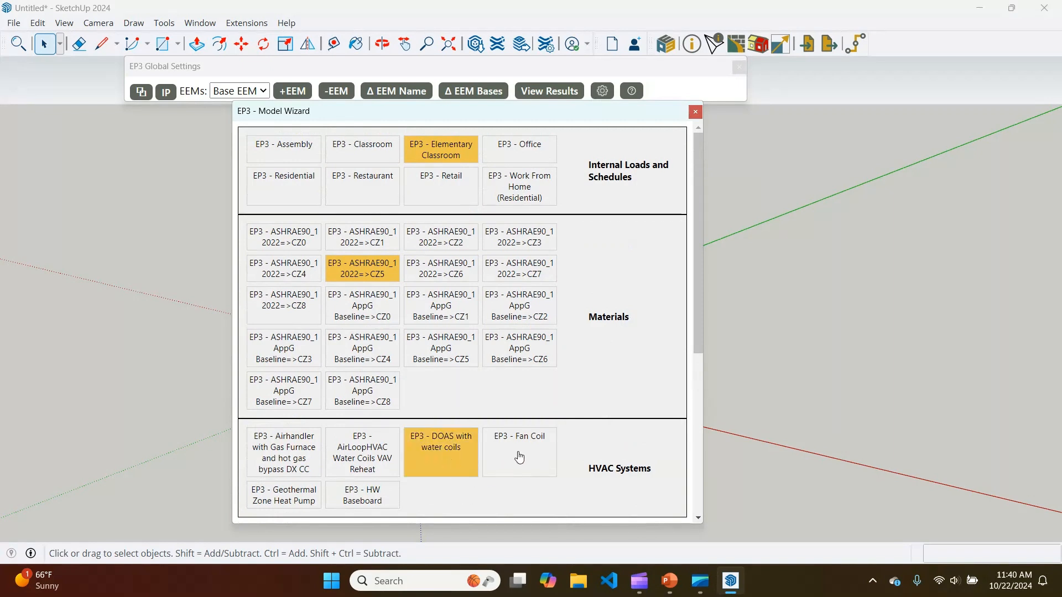
pyautogui.click(519, 457)
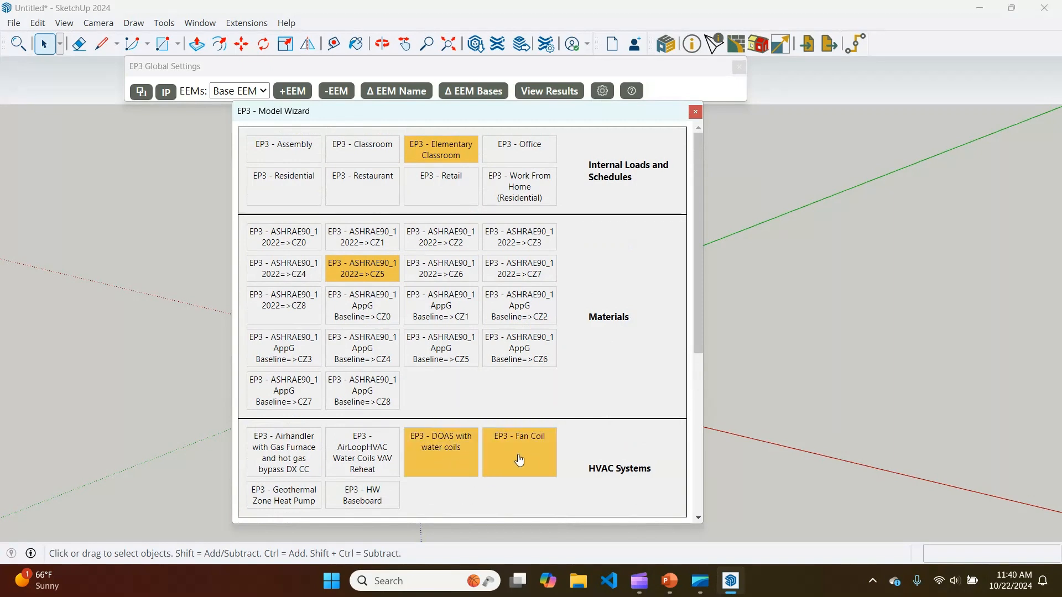
pyautogui.moveTo(519, 459)
pyautogui.mouseDown()
pyautogui.moveTo(351, 446)
pyautogui.moveTo(446, 466)
pyautogui.moveTo(437, 458)
pyautogui.moveTo(565, 458)
pyautogui.moveTo(526, 460)
pyautogui.mouseUp()
# Step: Set the building width to 300 ft, the building depth to 120 ft and the number of floors to 2
pyautogui.scroll(-1, 525, 436)
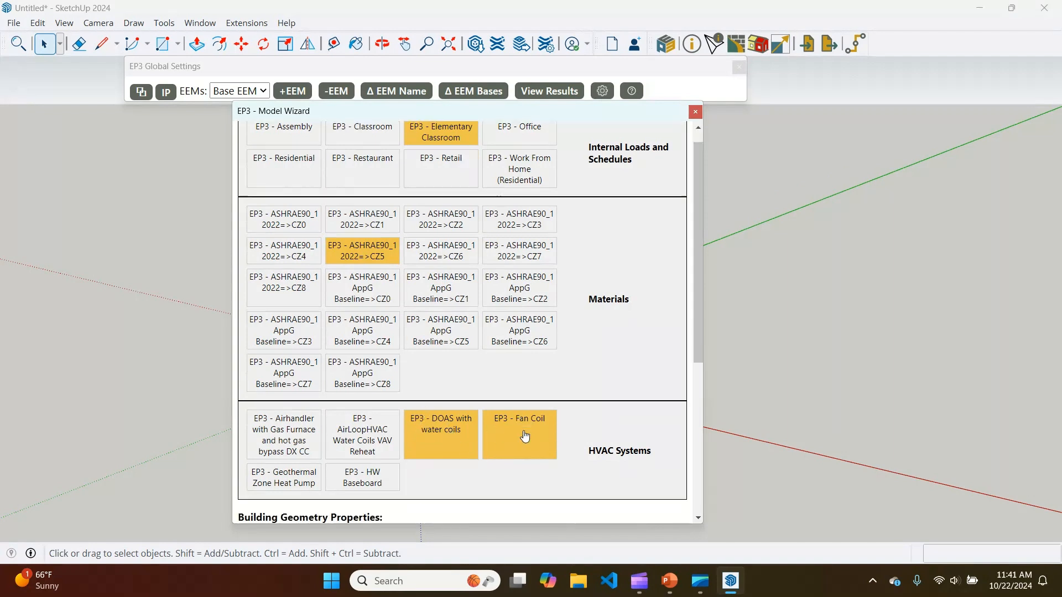
pyautogui.scroll(-3, 525, 437)
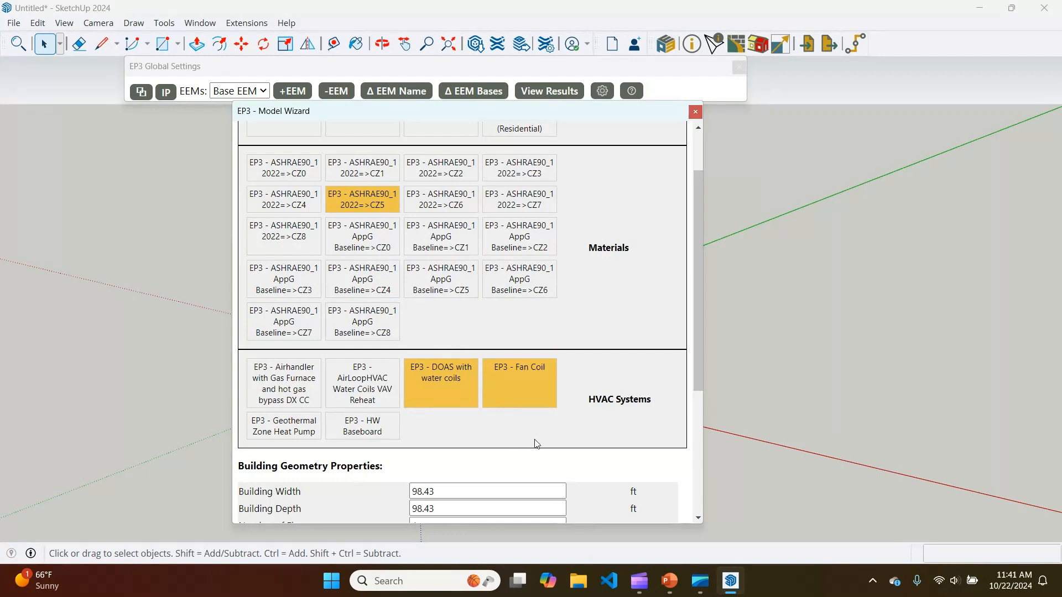
pyautogui.scroll(-4, 547, 414)
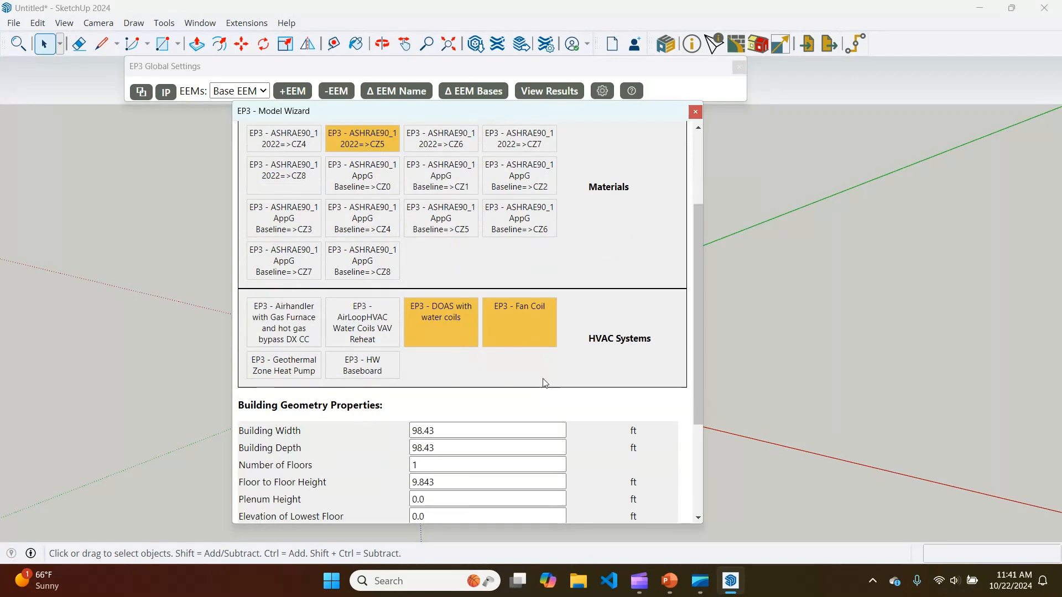
pyautogui.moveTo(454, 281); pyautogui.dragTo(325, 280)
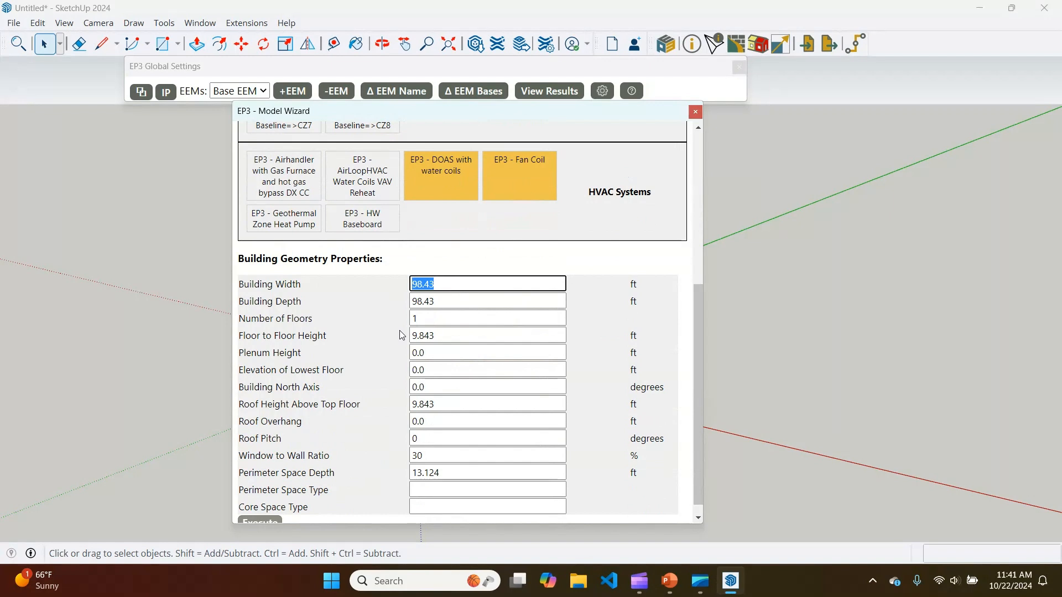
pyautogui.write('300')
pyautogui.press('Tab')
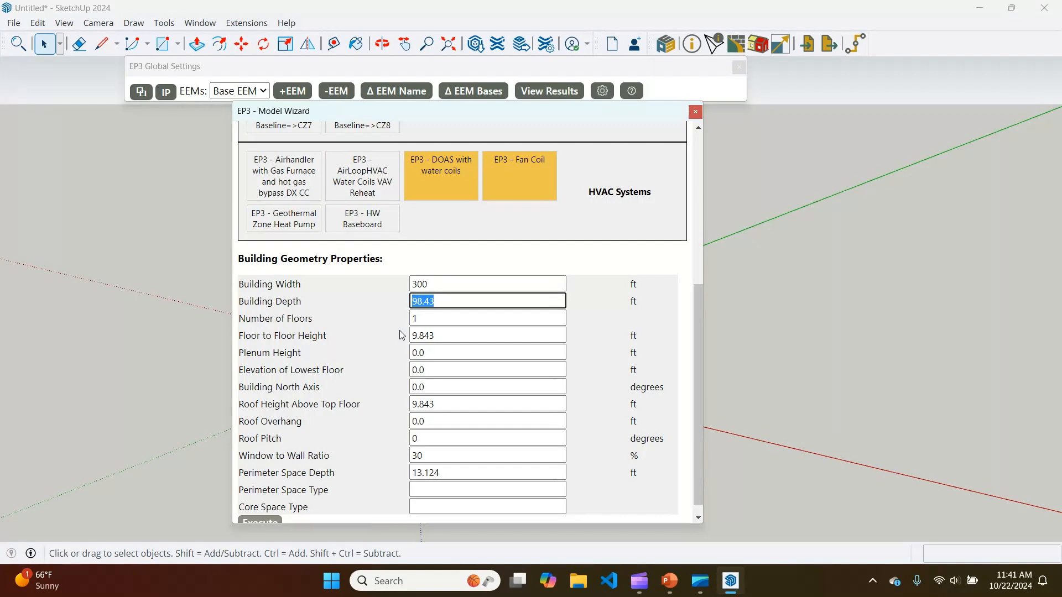
pyautogui.write('120')
pyautogui.press('Tab')
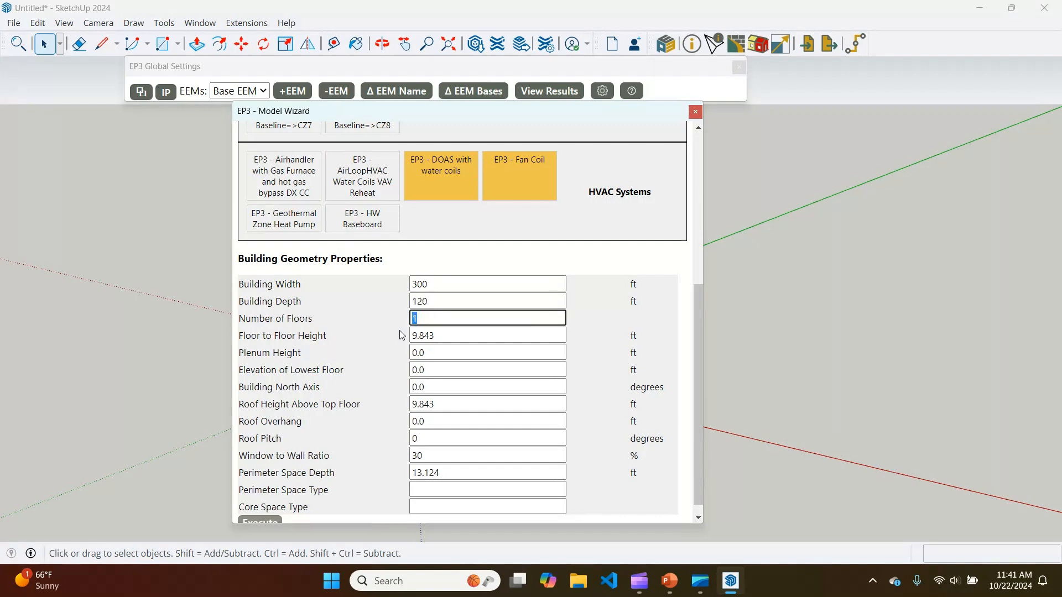
pyautogui.write('2')
pyautogui.press('Tab')
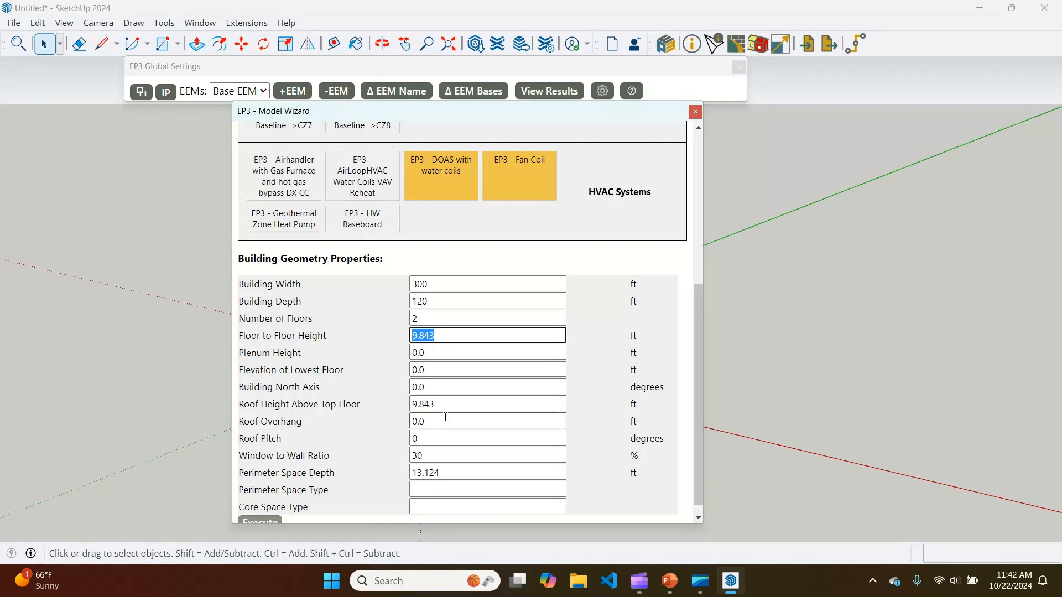
# Step: Set the roof overhang to 1 ft and the roof pitch to 30 degrees
pyautogui.click(445, 421)
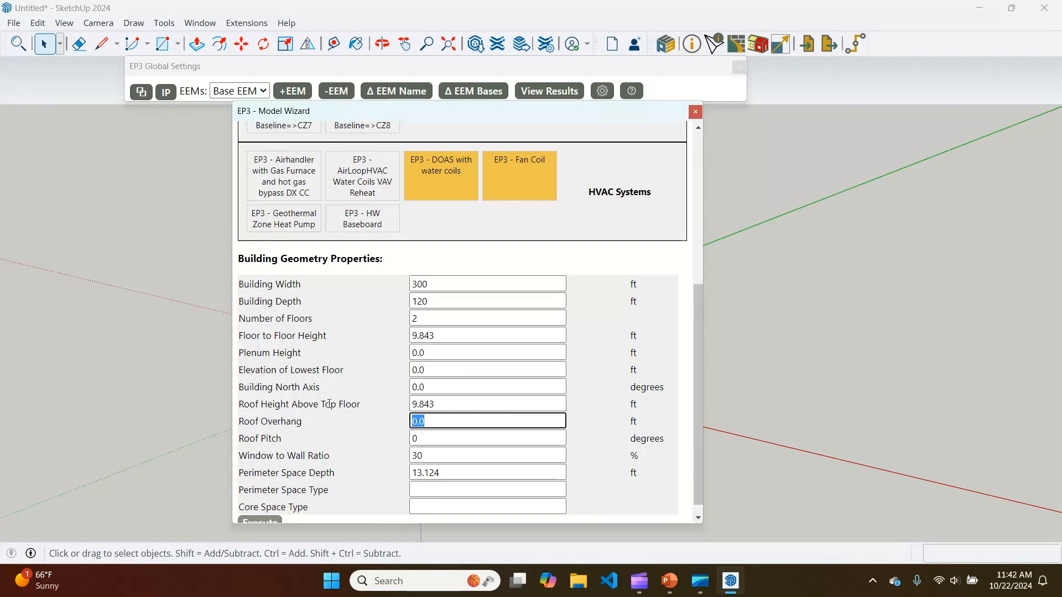
pyautogui.write('3')
pyautogui.press('Tab')
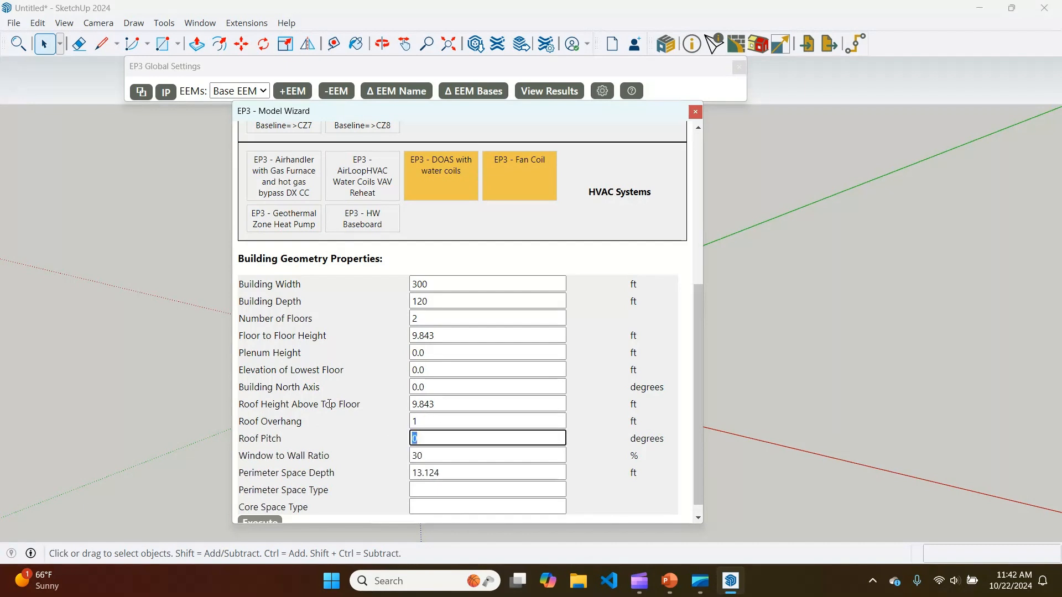
pyautogui.write('30')
pyautogui.scroll(-1, 392, 427)
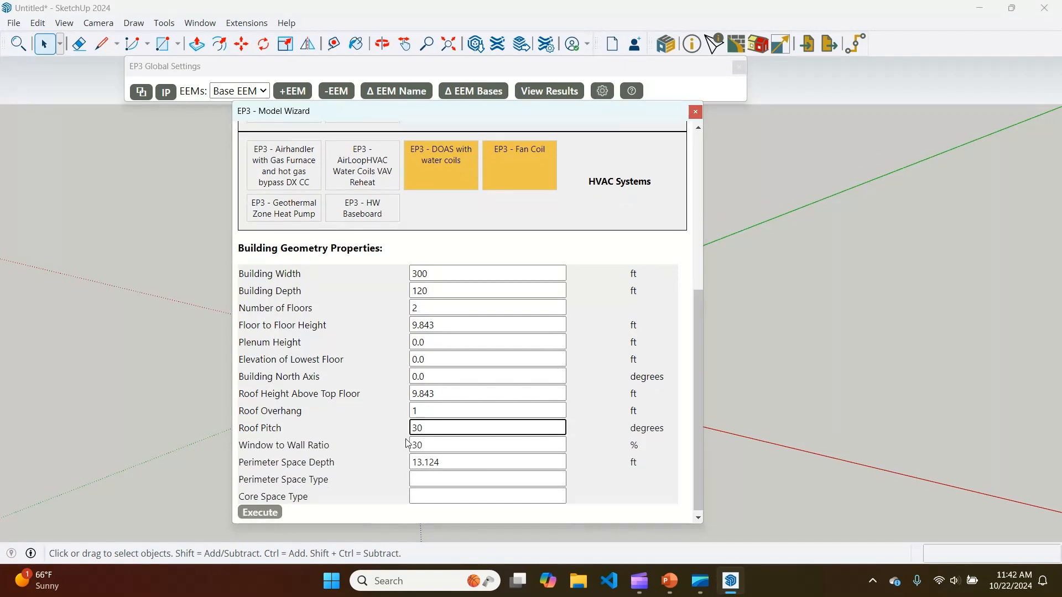
# Step: Set the window to wall ratio to 40 % and the perimeter space depth to 50 ft
pyautogui.press('Tab')
pyautogui.write('40')
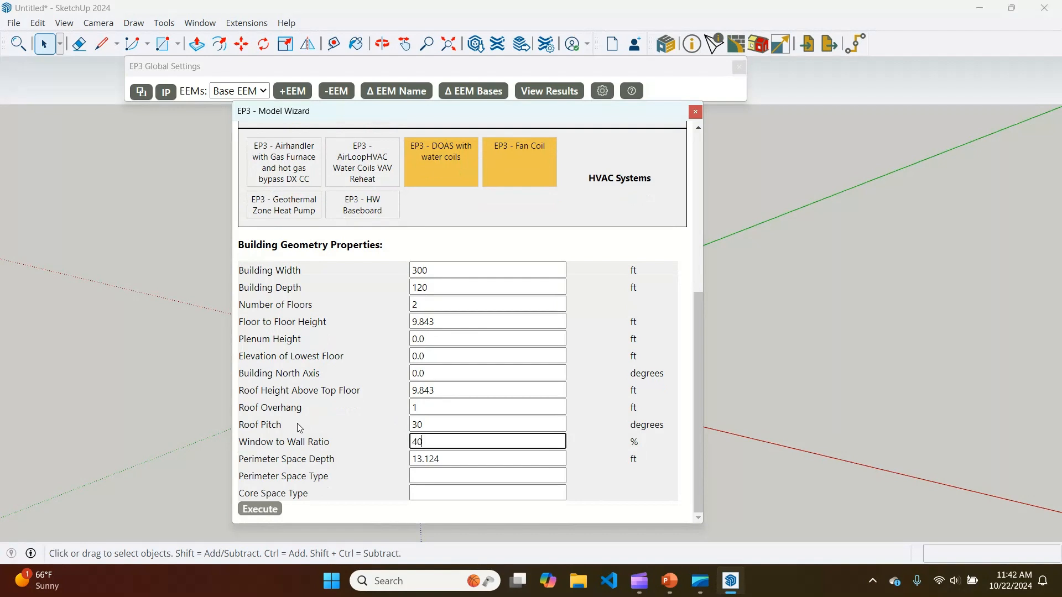
pyautogui.press('Tab')
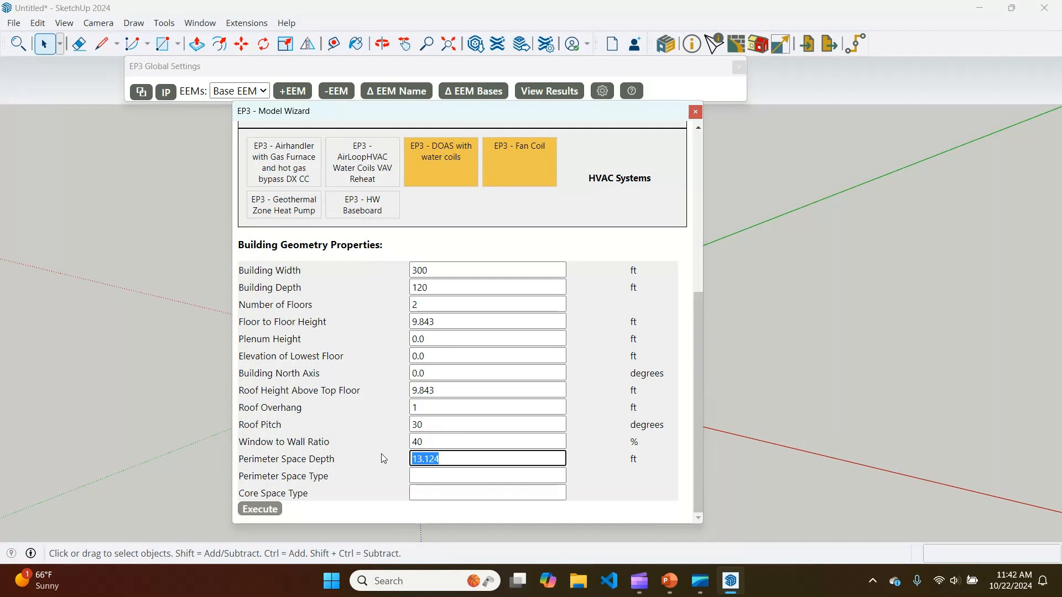
pyautogui.write('50')
pyautogui.press('Tab')
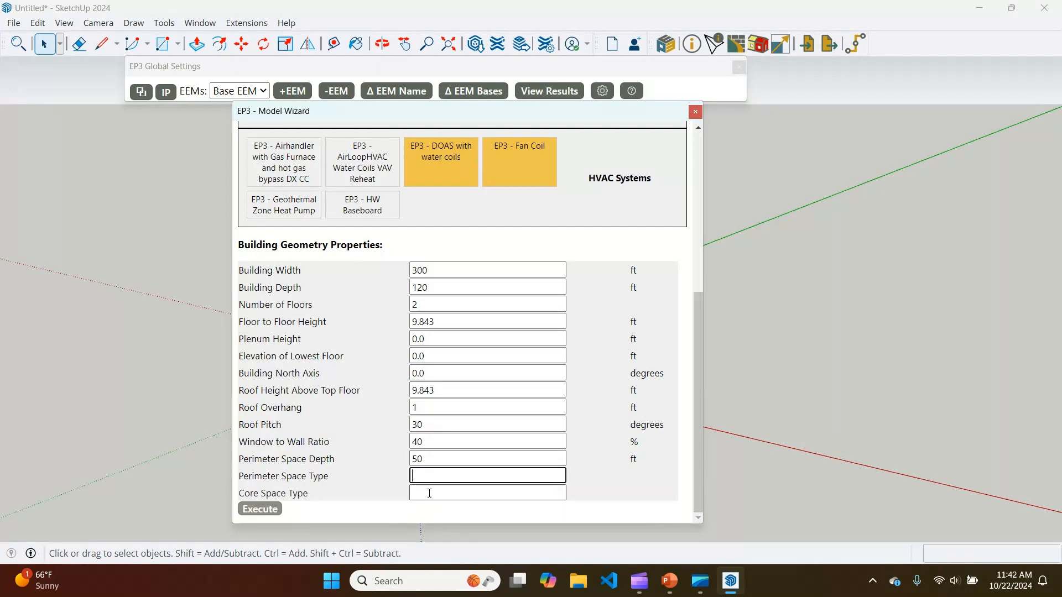
# Step: Review the selected wizard templates and execute the wizard to generate the building model, leaving both space types blank
pyautogui.scroll(5, 334, 443)
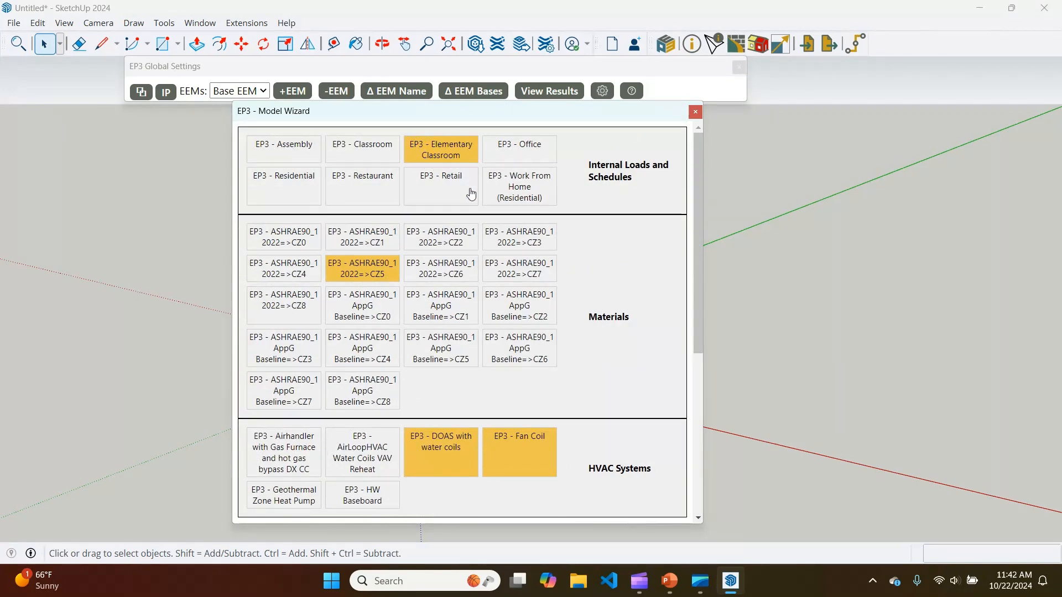
pyautogui.scroll(-5, 642, 318)
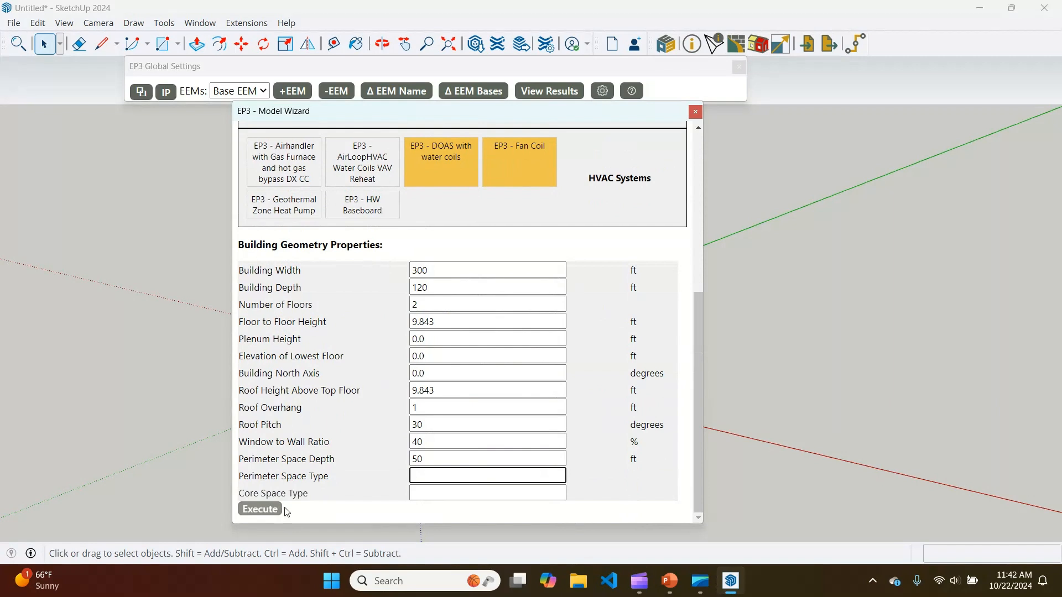
pyautogui.click(260, 509)
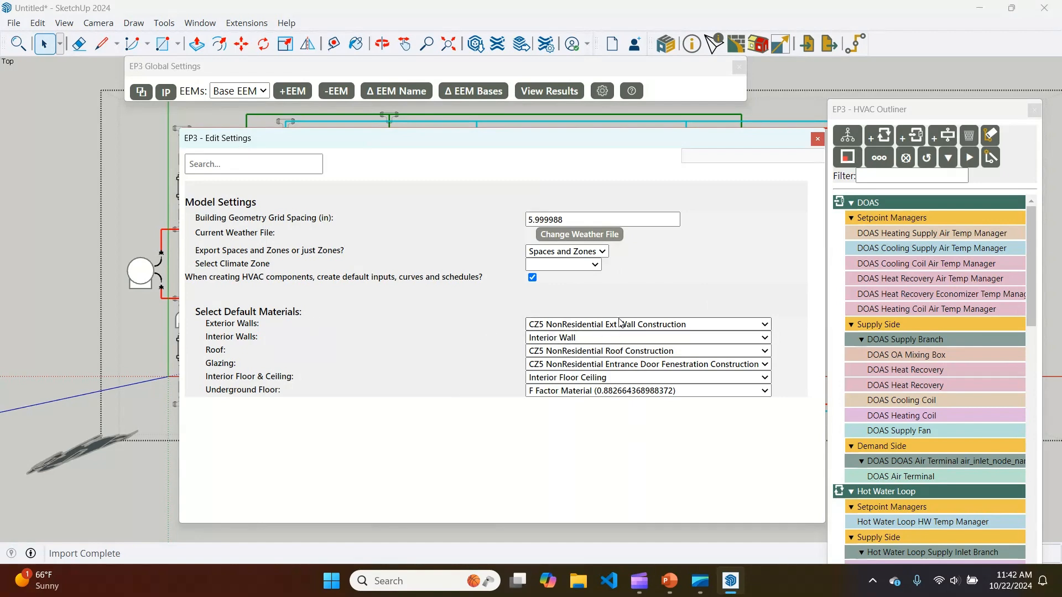
# Step: Review the available default exterior wall constructions and keep CZ5 NonResidential Ext Wall Construction
pyautogui.click(765, 325)
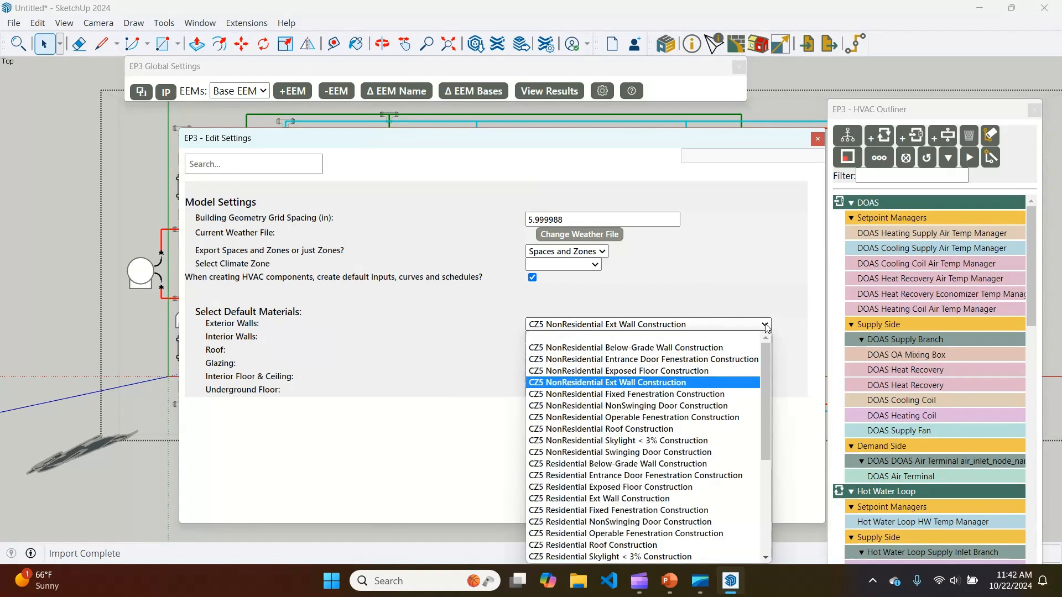
pyautogui.click(765, 325)
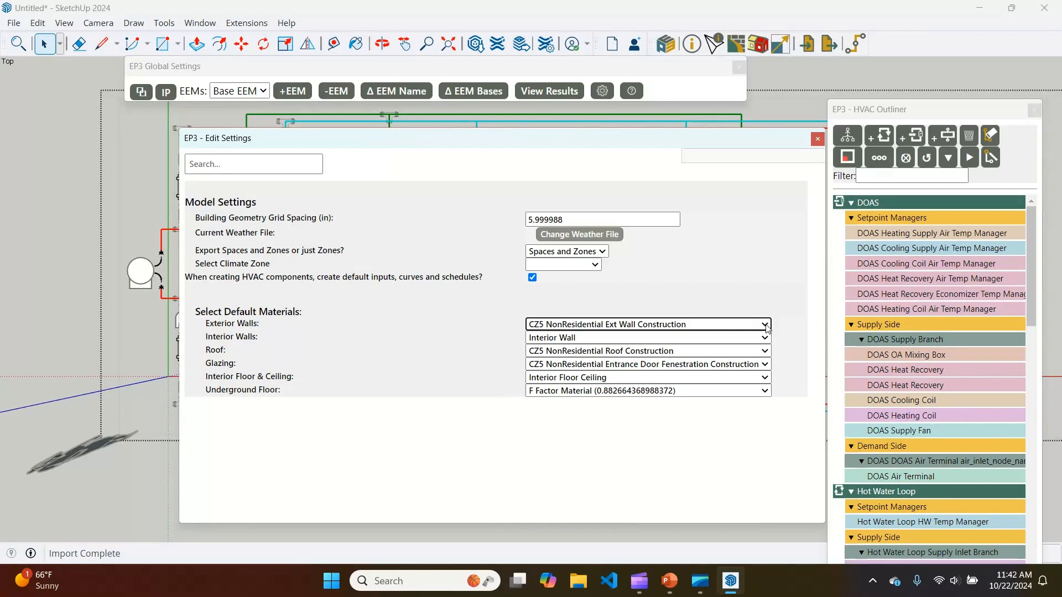
pyautogui.click(766, 325)
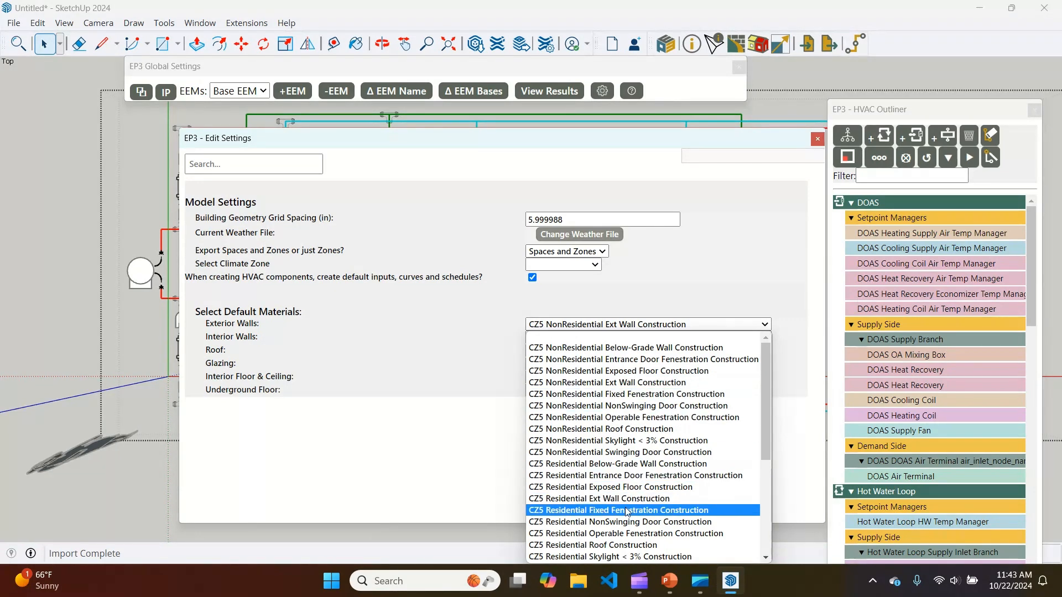
pyautogui.moveTo(768, 409); pyautogui.dragTo(765, 478)
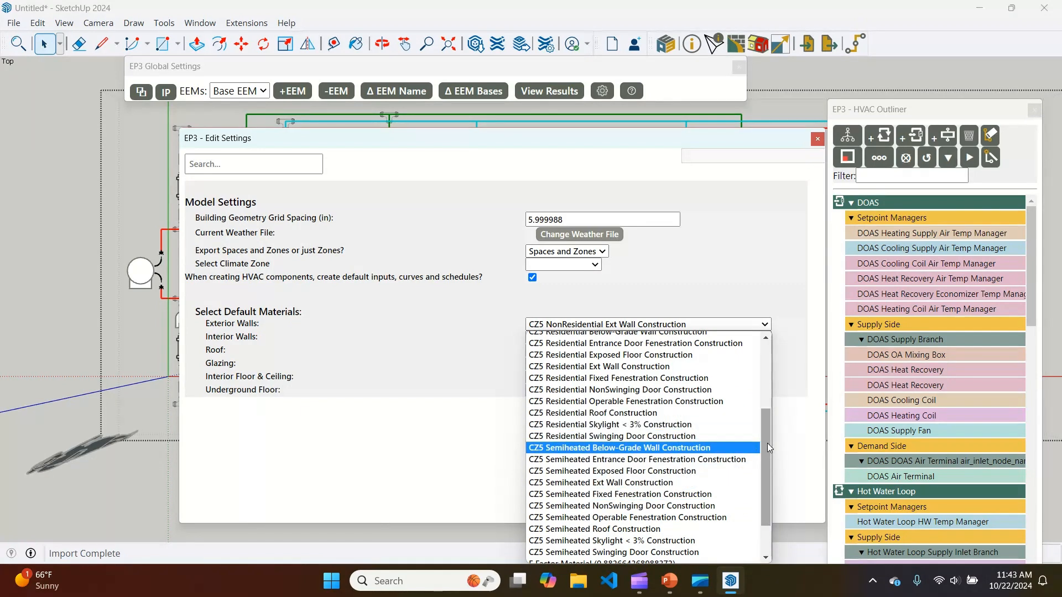
pyautogui.scroll(4, 743, 453)
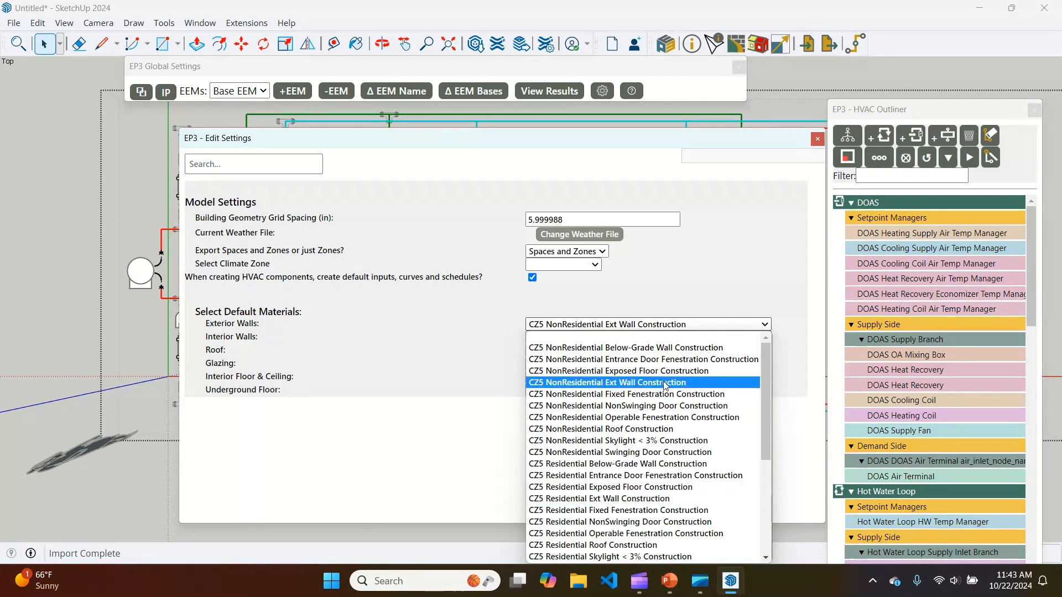
pyautogui.click(703, 382)
pyautogui.click(617, 491)
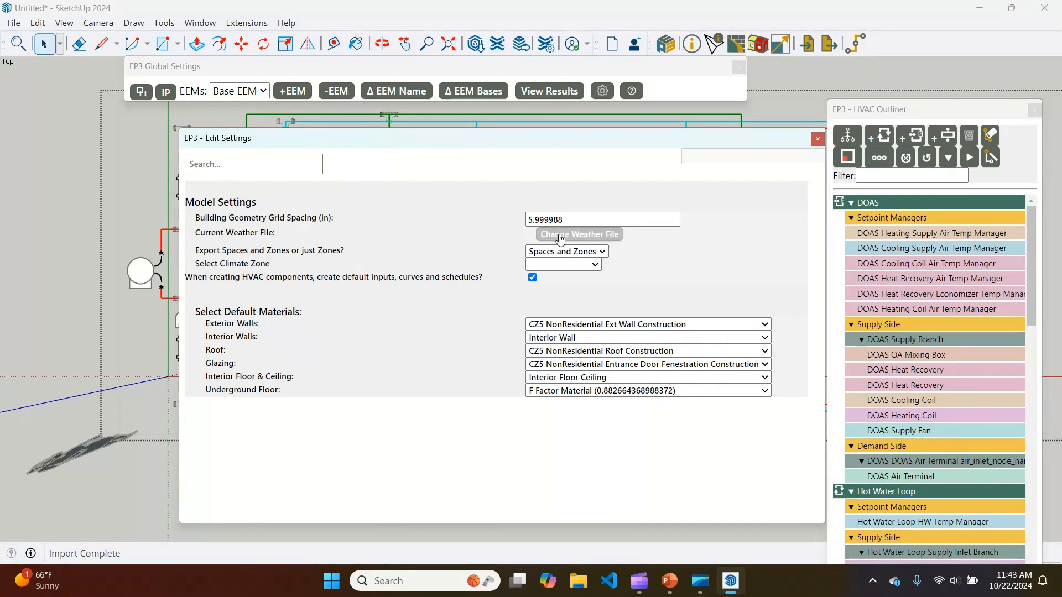
# Step: Set the model's weather file to USA_VT_Burlington.Intl.AP.726170_TMY3.epw and close the model settings
pyautogui.click(560, 239)
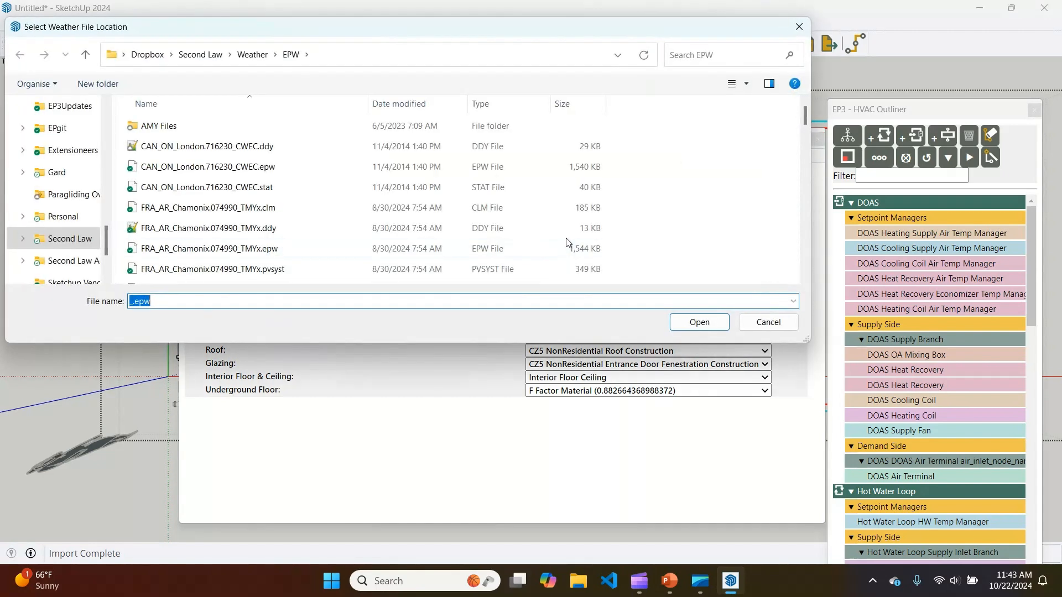
pyautogui.scroll(-10, 255, 224)
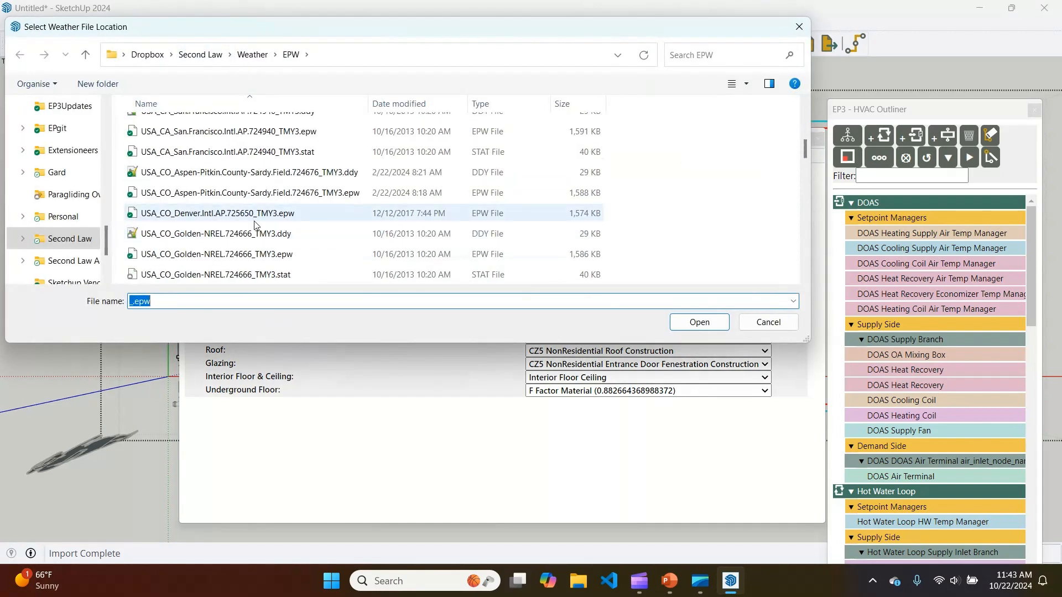
pyautogui.scroll(-6, 254, 225)
pyautogui.scroll(-5, 250, 228)
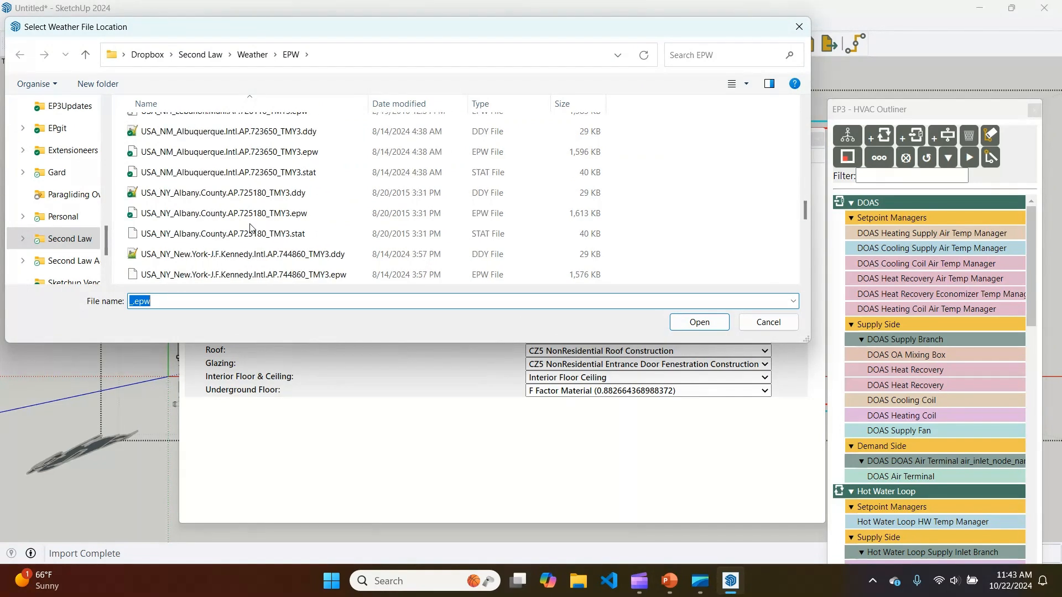
pyautogui.scroll(-5, 250, 227)
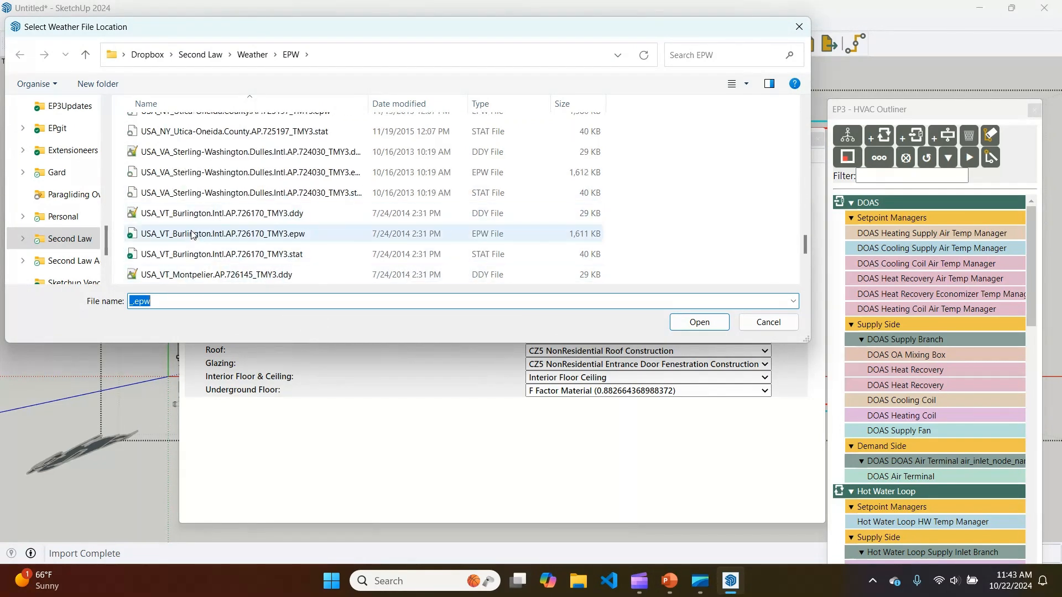
pyautogui.click(194, 234)
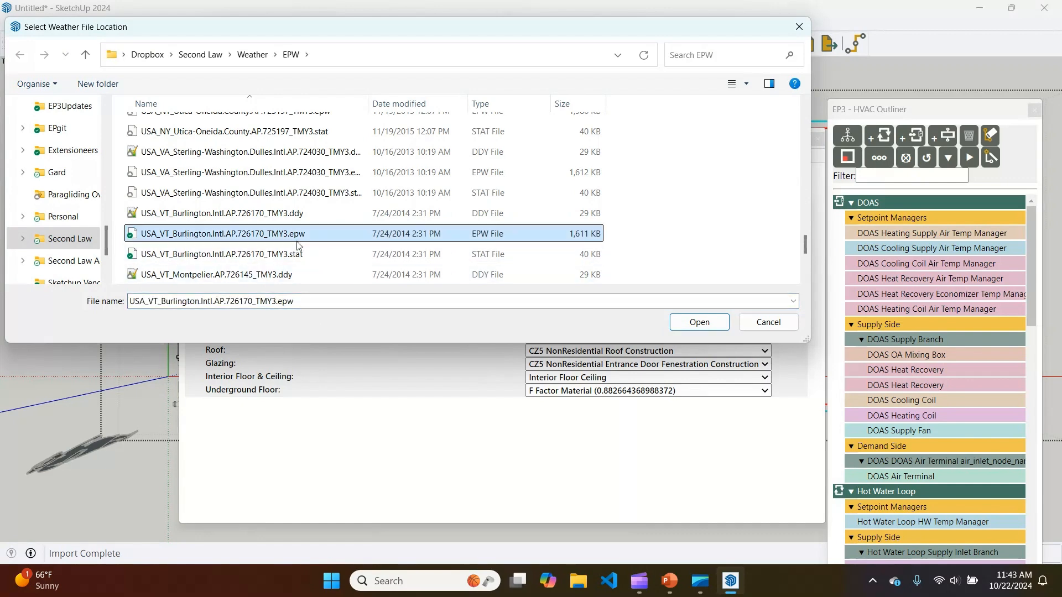
pyautogui.click(694, 324)
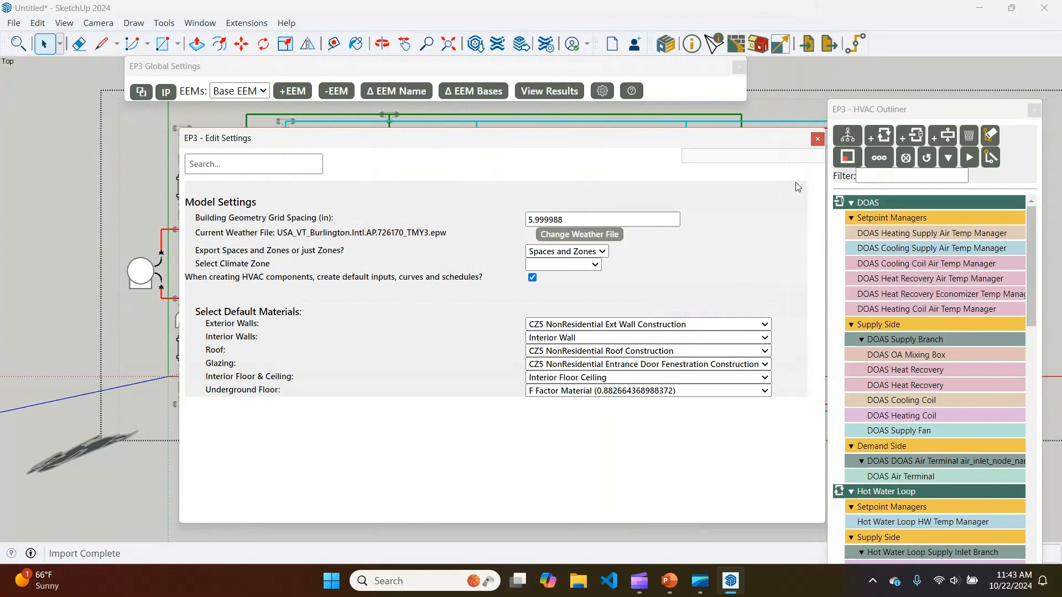
pyautogui.click(819, 140)
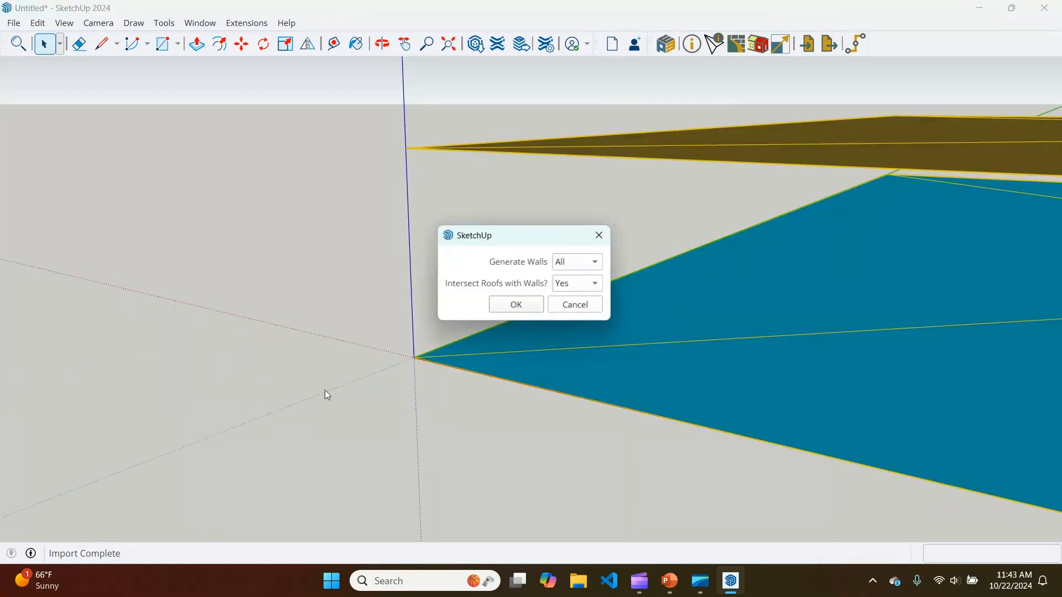
# Step: Generate all walls with the roofs intersecting them, and arrange the geometry outliner and zone equipment windows side by side
pyautogui.click(517, 305)
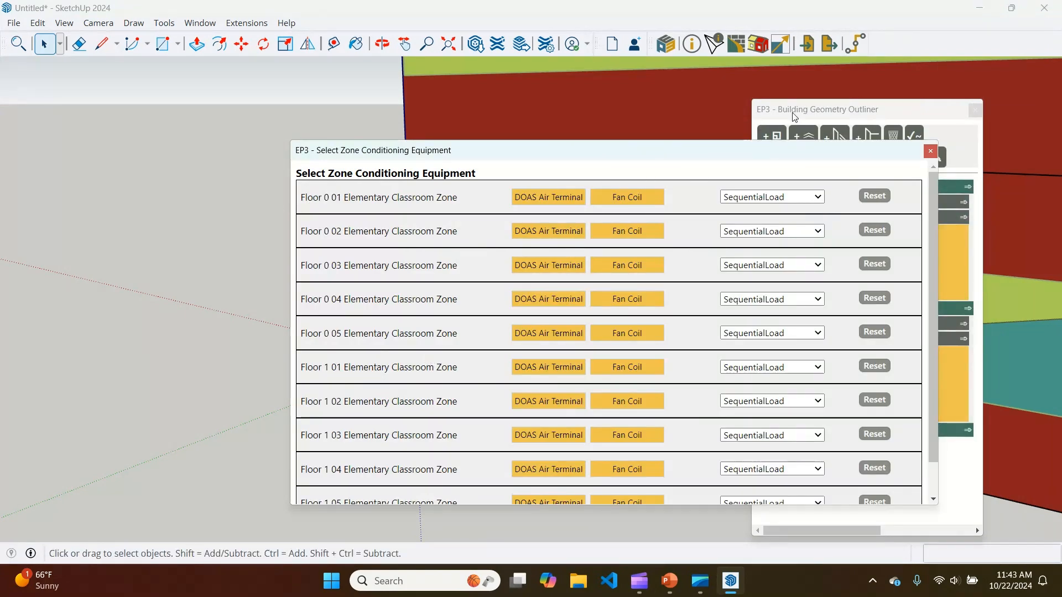
pyautogui.moveTo(795, 117); pyautogui.dragTo(871, 122)
pyautogui.moveTo(690, 151); pyautogui.dragTo(586, 190)
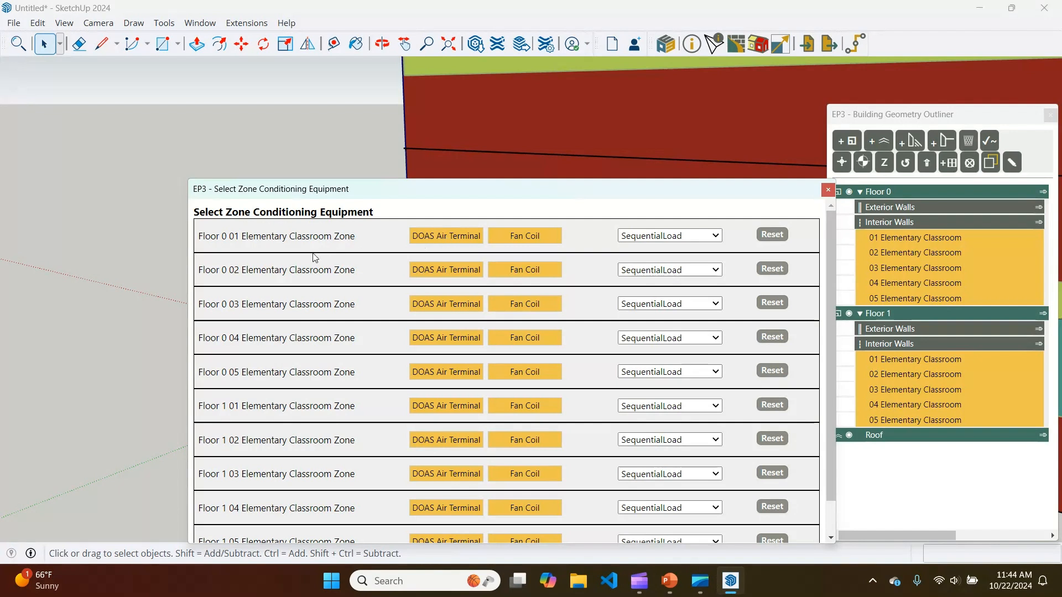
# Step: Try switching the DOAS Air Terminal and Fan Coil off and back on for the Floor 0 01 Elementary Classroom Zone
pyautogui.click(457, 239)
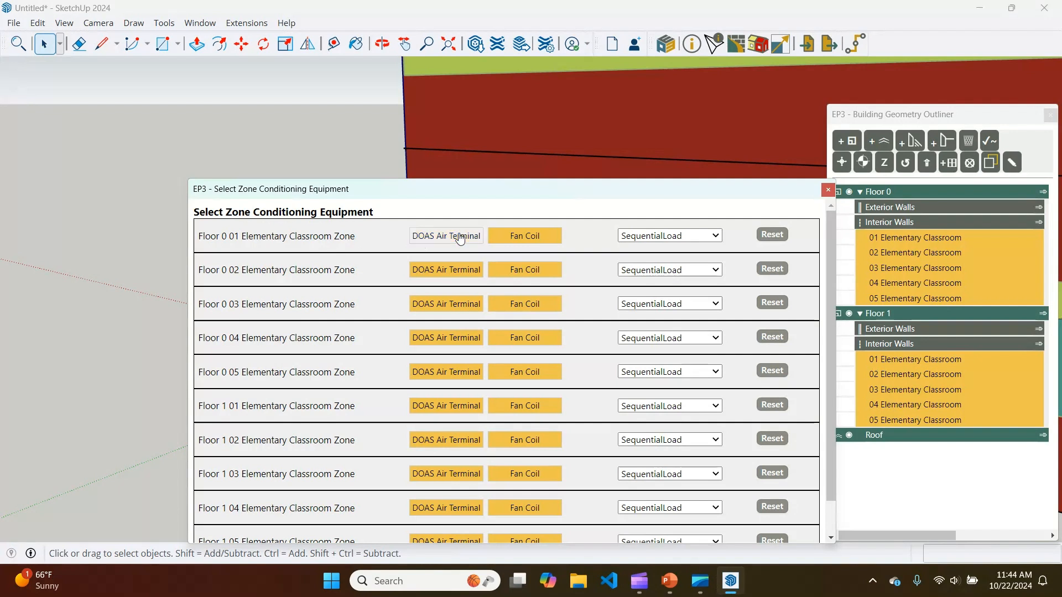
pyautogui.click(536, 243)
pyautogui.click(468, 240)
pyautogui.click(514, 242)
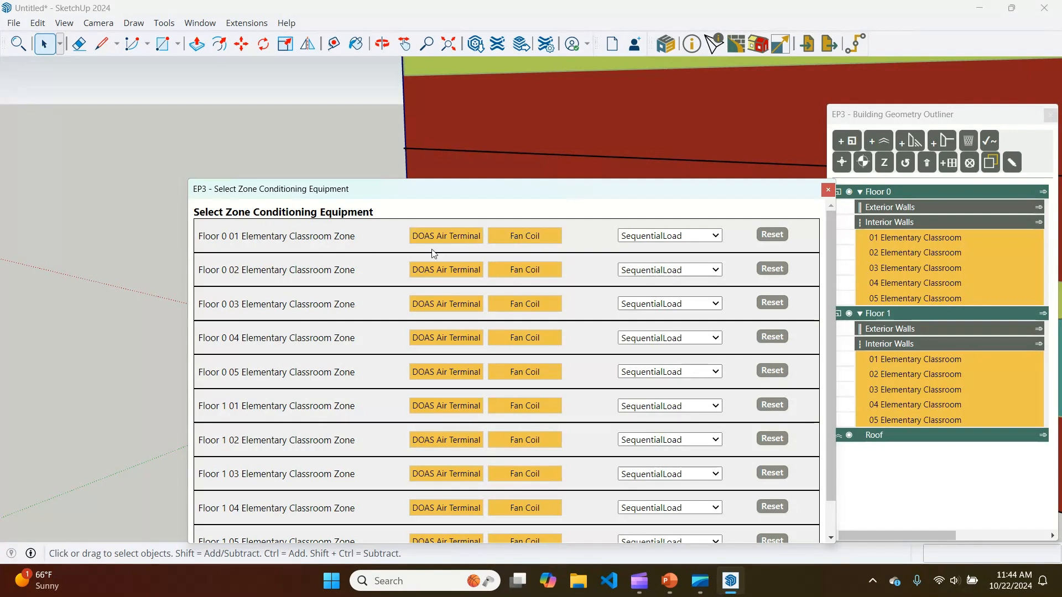
pyautogui.scroll(-2, 393, 346)
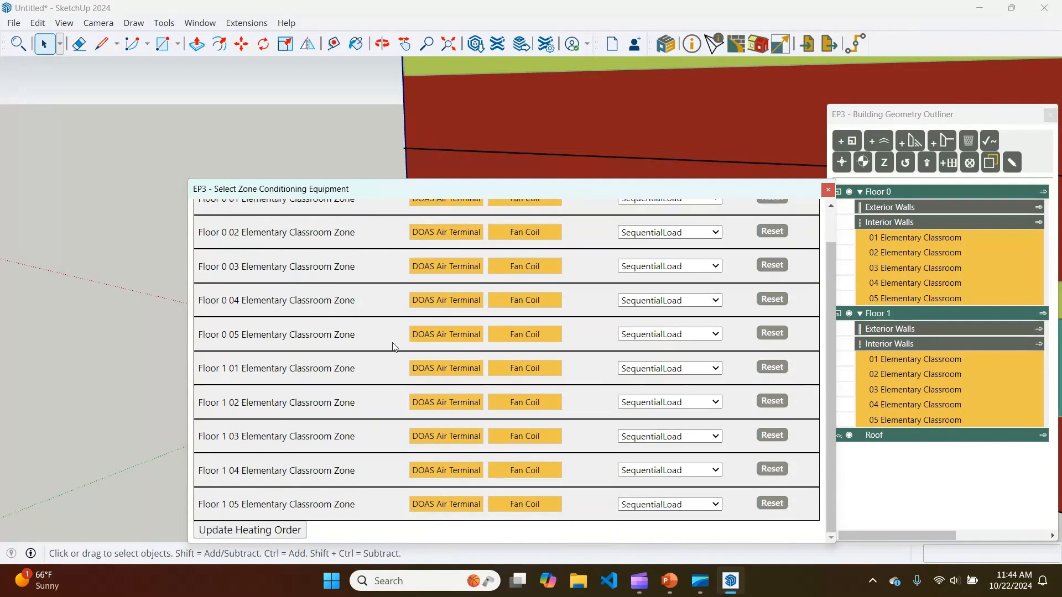
pyautogui.scroll(2, 452, 252)
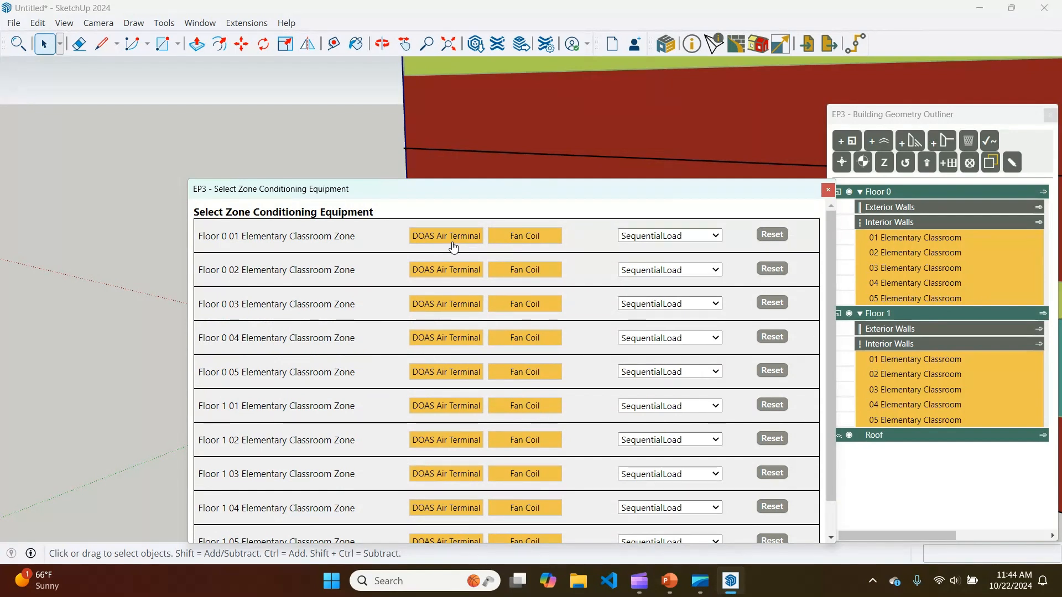
# Step: Try changing the order of the DOAS Air Terminal and Fan Coil in the Floor 0 01 Elementary Classroom Zone
pyautogui.click(450, 243)
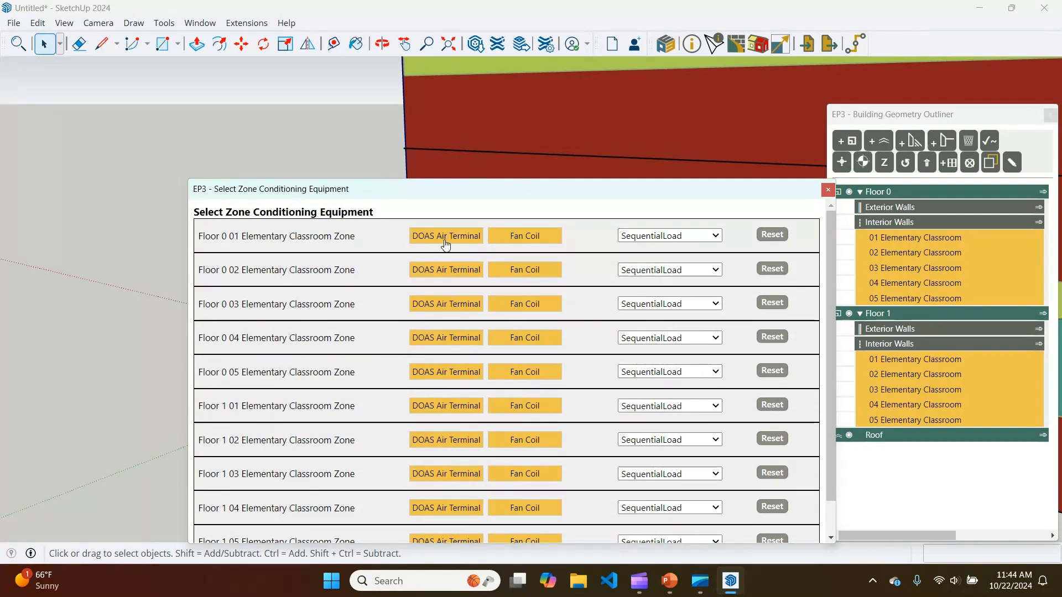
pyautogui.click(445, 244)
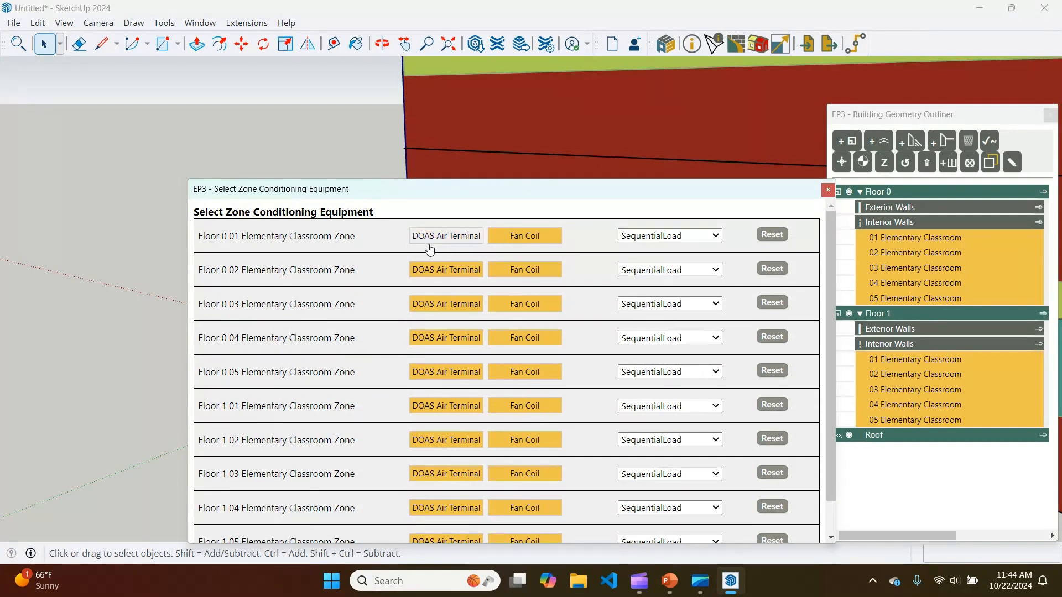
pyautogui.moveTo(526, 244); pyautogui.dragTo(437, 237)
pyautogui.moveTo(521, 239); pyautogui.dragTo(428, 238)
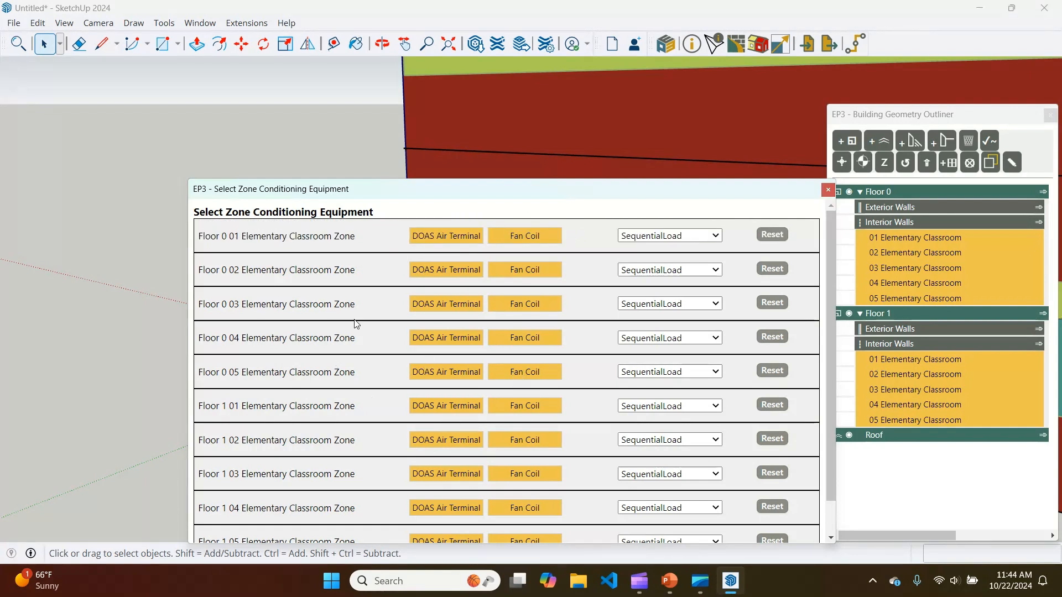
# Step: Check the equipment list, keep the DOAS Air Terminal and Fan Coil for every zone, and close the zone conditioning equipment selection
pyautogui.scroll(-2, 356, 391)
pyautogui.scroll(3, 390, 387)
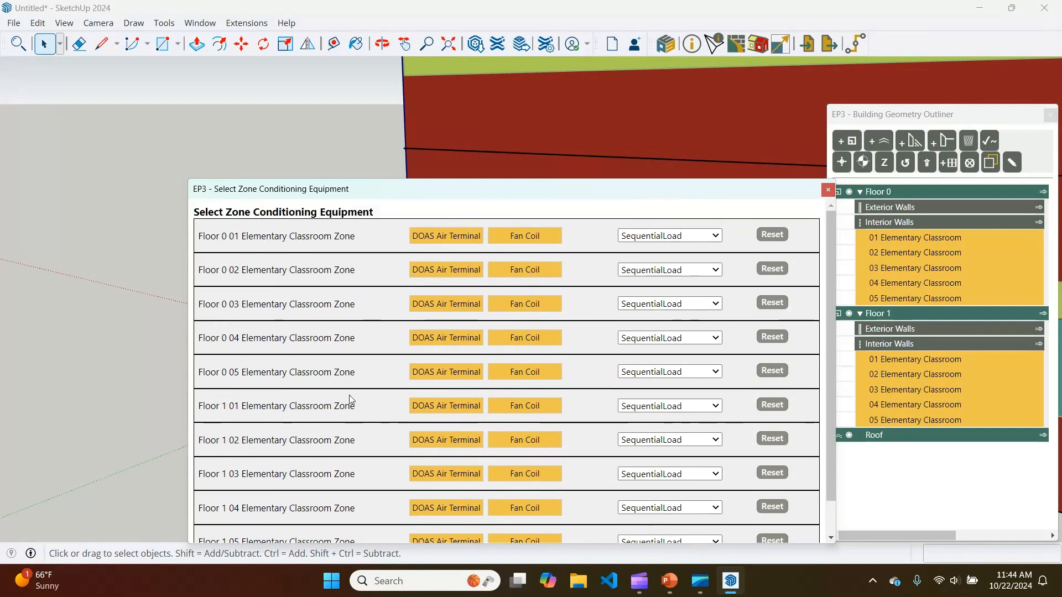
pyautogui.click(828, 192)
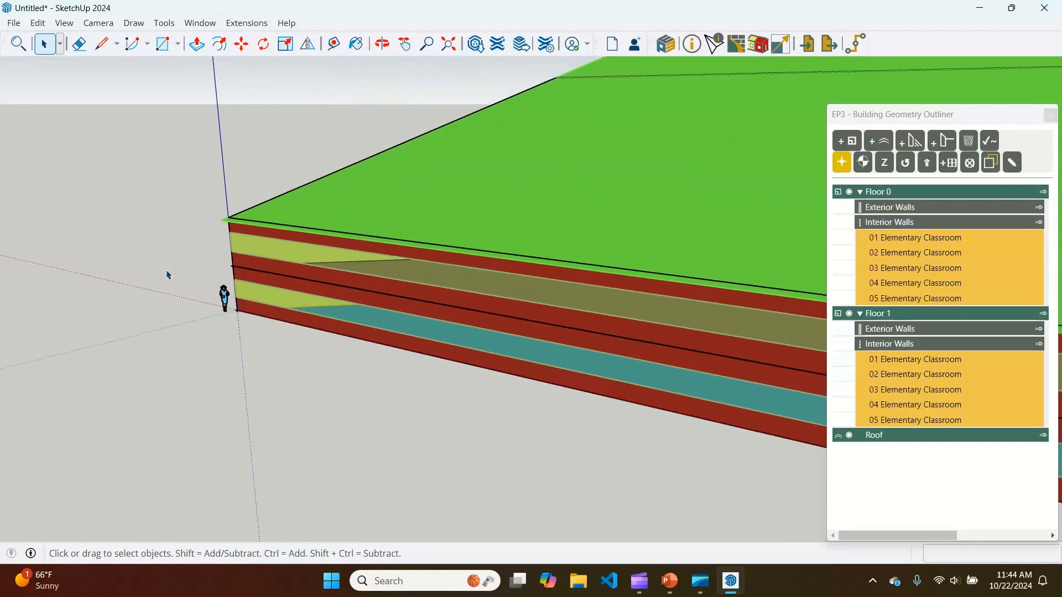
# Step: Examine the generated two-storey building and its roof from several angles, with the geometry outliner placed beside it
pyautogui.moveTo(169, 275); pyautogui.dragTo(486, 363, button='middle')
pyautogui.moveTo(375, 349); pyautogui.dragTo(523, 378, button='middle')
pyautogui.moveTo(343, 374); pyautogui.dragTo(475, 453, button='middle')
pyautogui.moveTo(194, 365); pyautogui.dragTo(540, 319, button='middle')
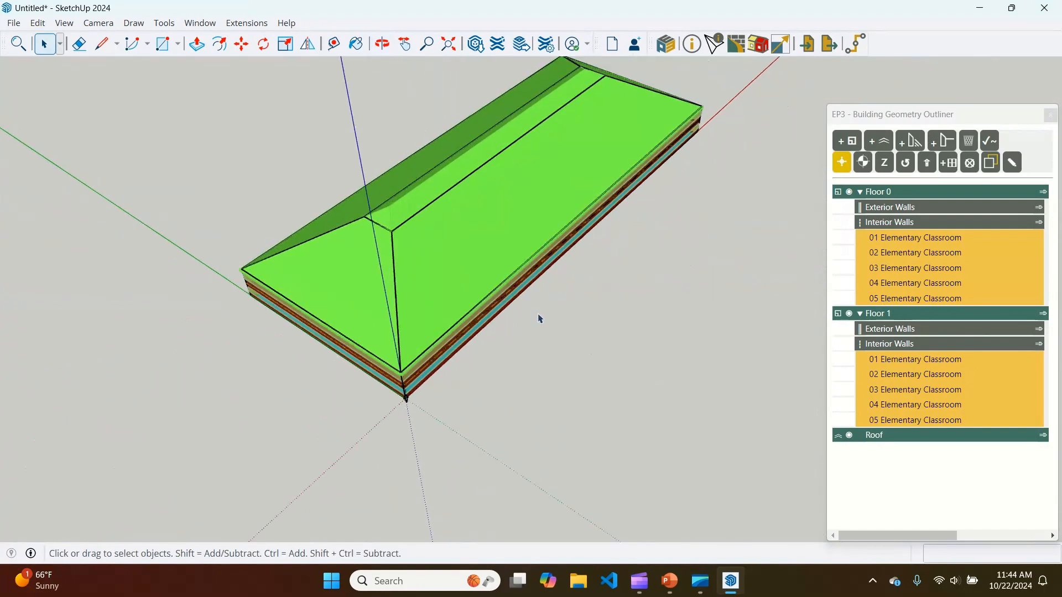
pyautogui.moveTo(924, 120); pyautogui.dragTo(838, 109)
pyautogui.scroll(-1, 178, 293)
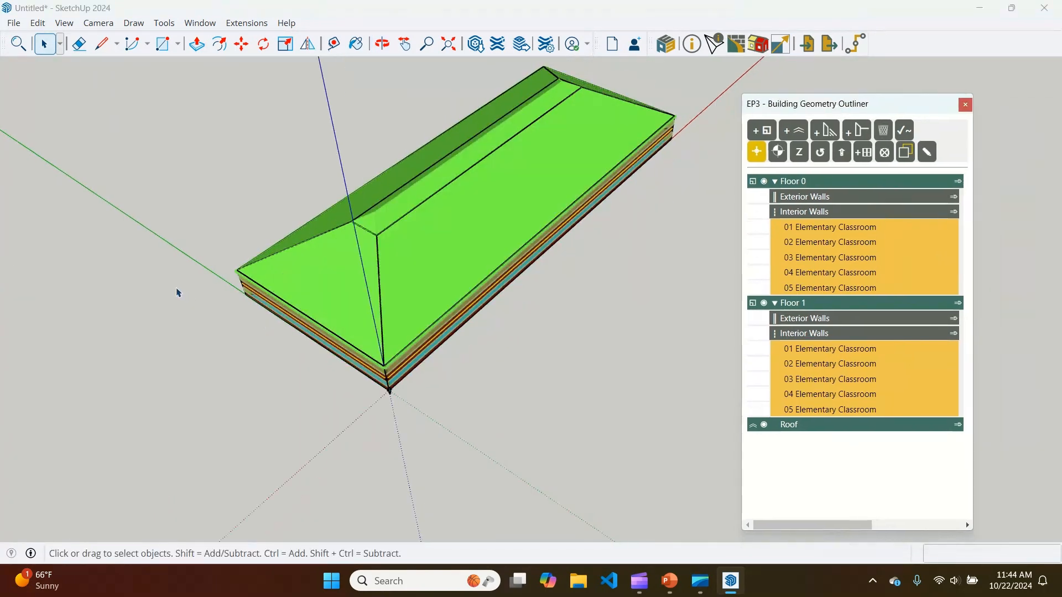
pyautogui.scroll(1, 320, 315)
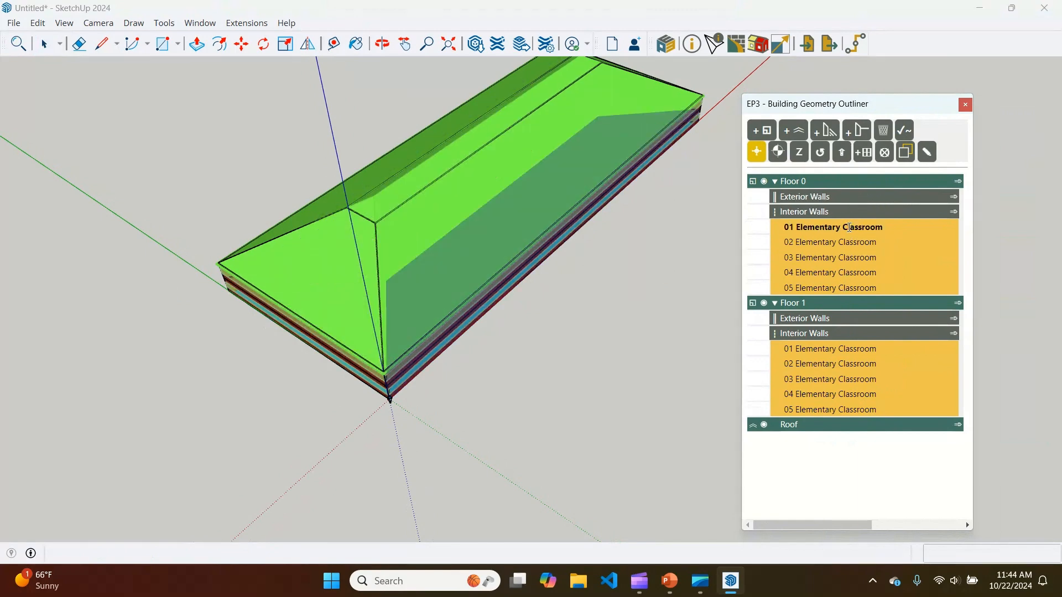
pyautogui.moveTo(434, 318); pyautogui.dragTo(528, 173, button='middle')
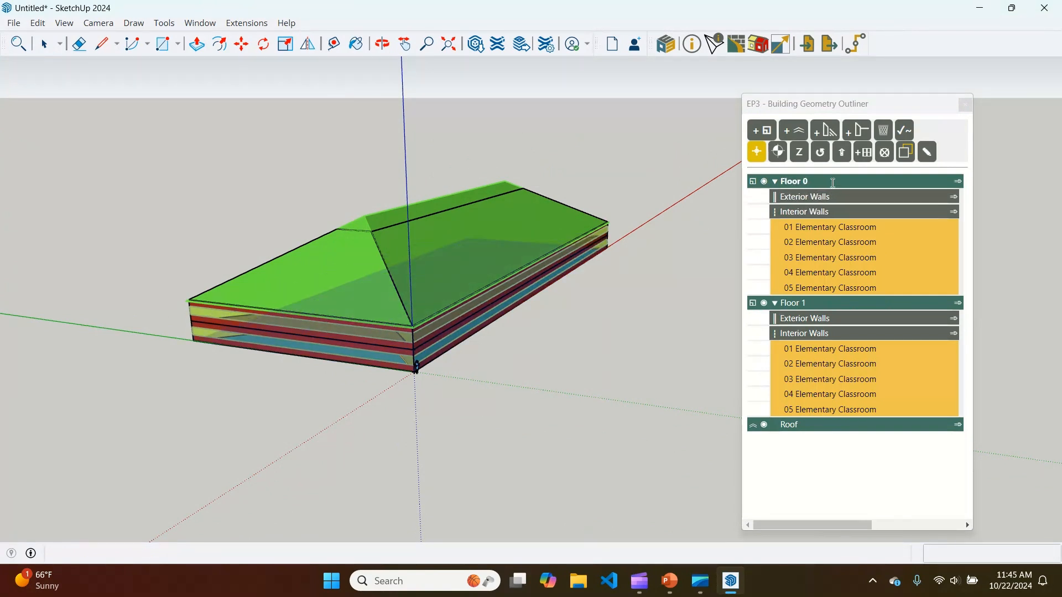
# Step: Select Floor 0 and its interior walls in the geometry outliner to locate them in the building
pyautogui.doubleClick(807, 181)
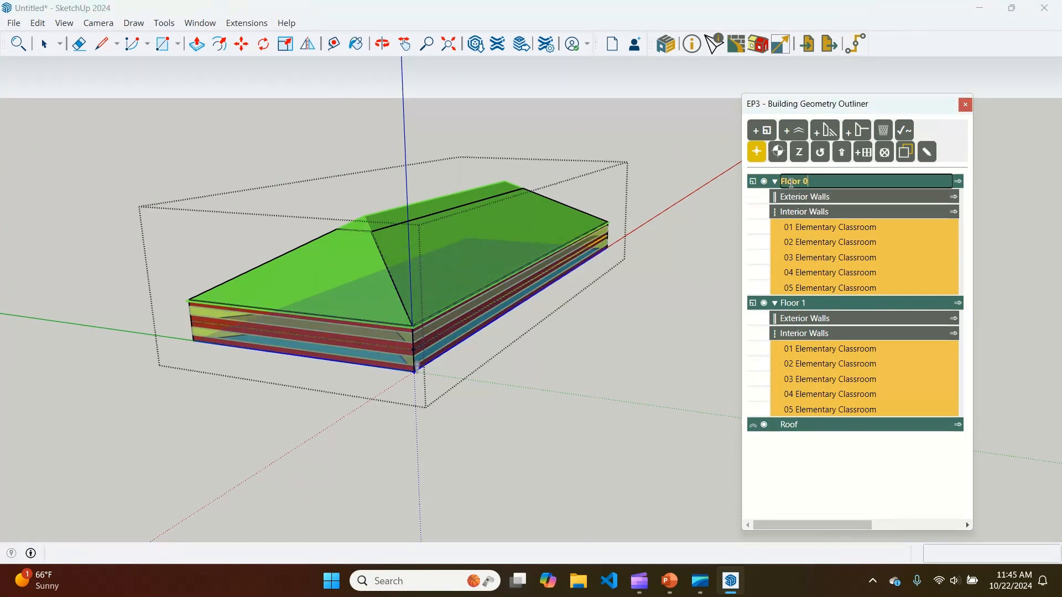
pyautogui.moveTo(482, 313); pyautogui.dragTo(218, 417, button='middle')
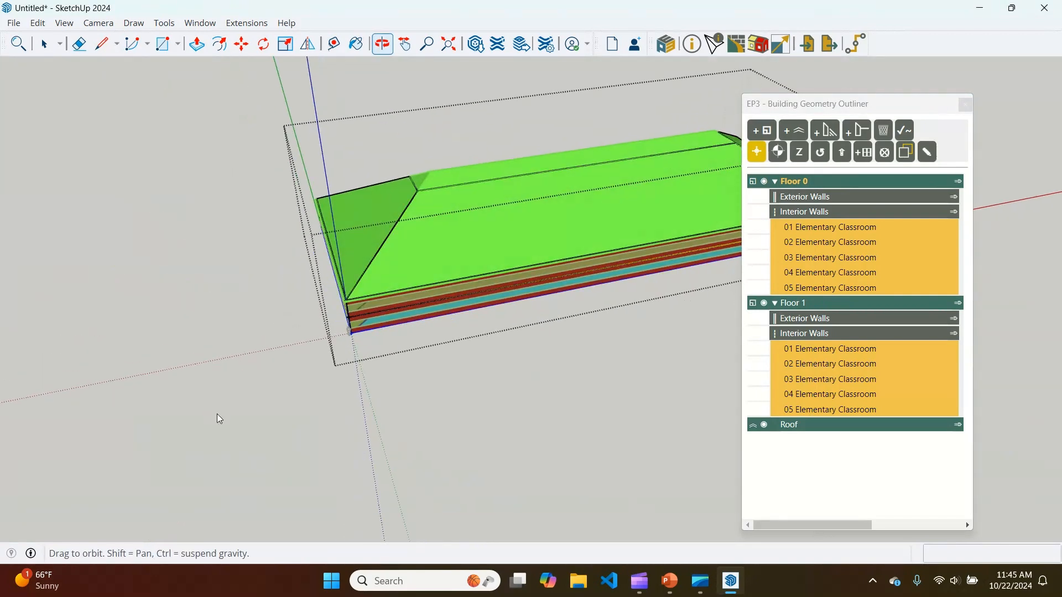
pyautogui.doubleClick(870, 211)
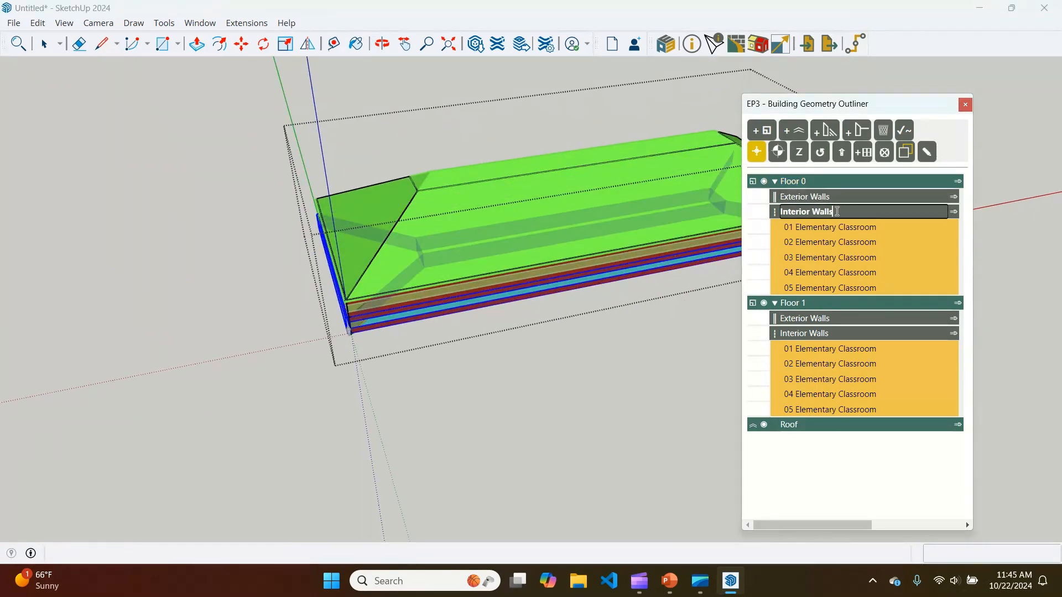
pyautogui.scroll(-3, 266, 267)
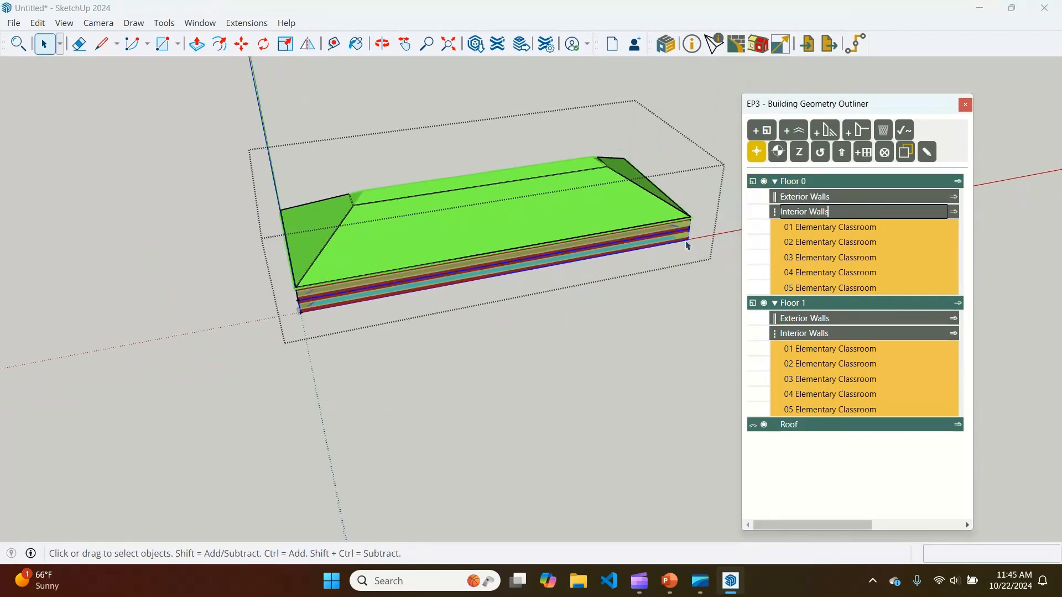
# Step: Open Floor 0 for editing and hide the geometry outside it to isolate the floor plan
pyautogui.click(959, 186)
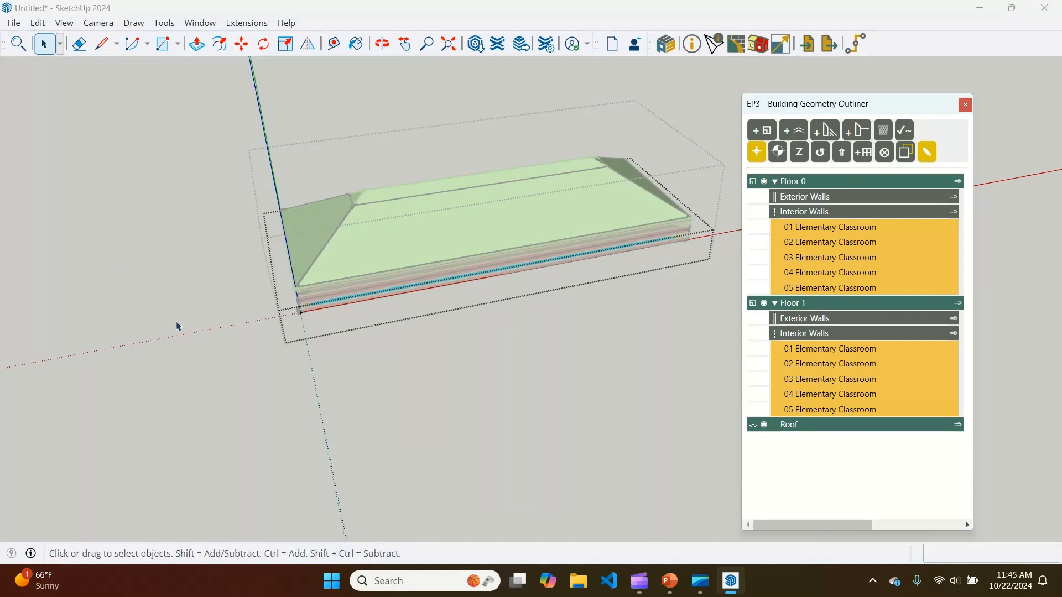
pyautogui.click(906, 157)
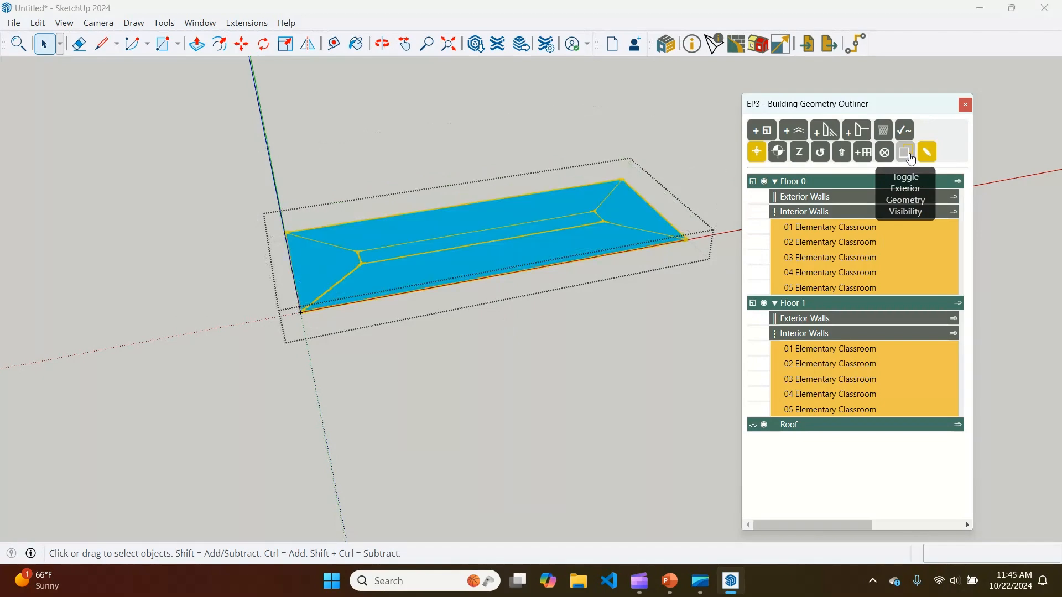
pyautogui.scroll(4, 299, 283)
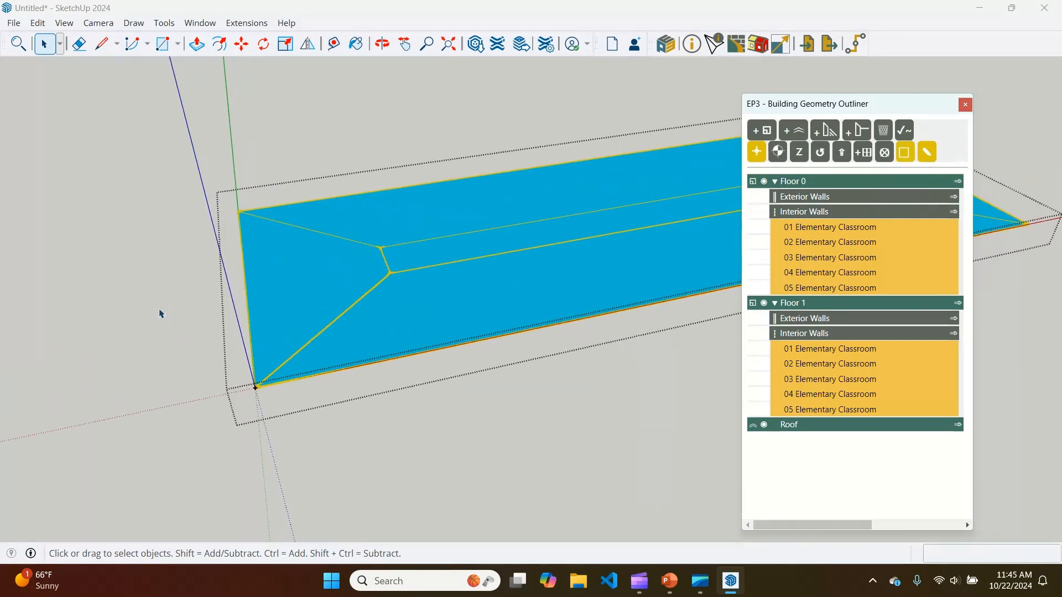
# Step: Show and again hide the geometry outside Floor 0 to compare its isolated floor plan with the whole building
pyautogui.scroll(-1, 160, 314)
pyautogui.click(906, 154)
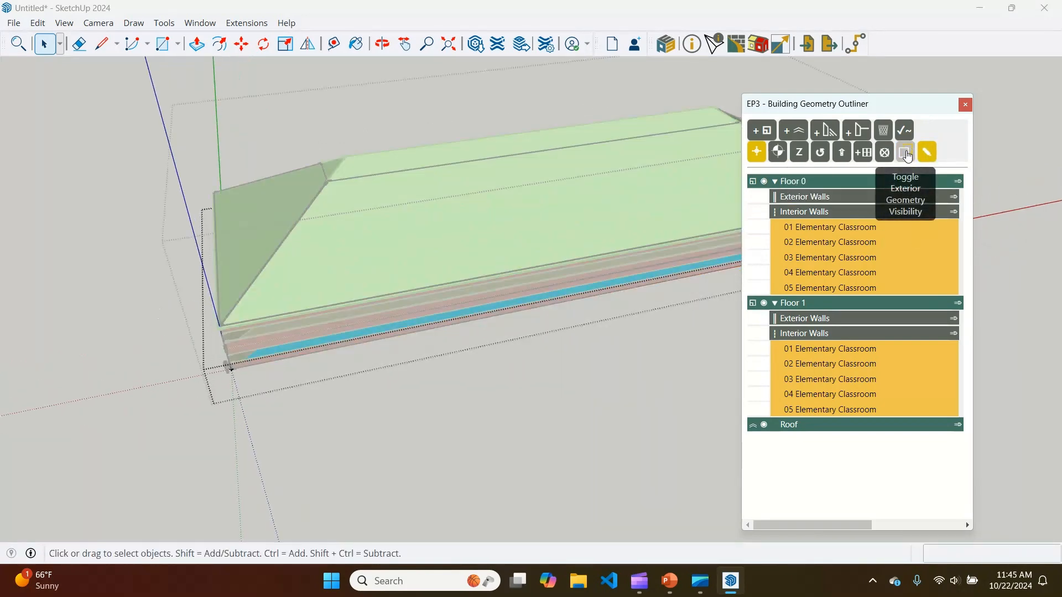
pyautogui.click(906, 154)
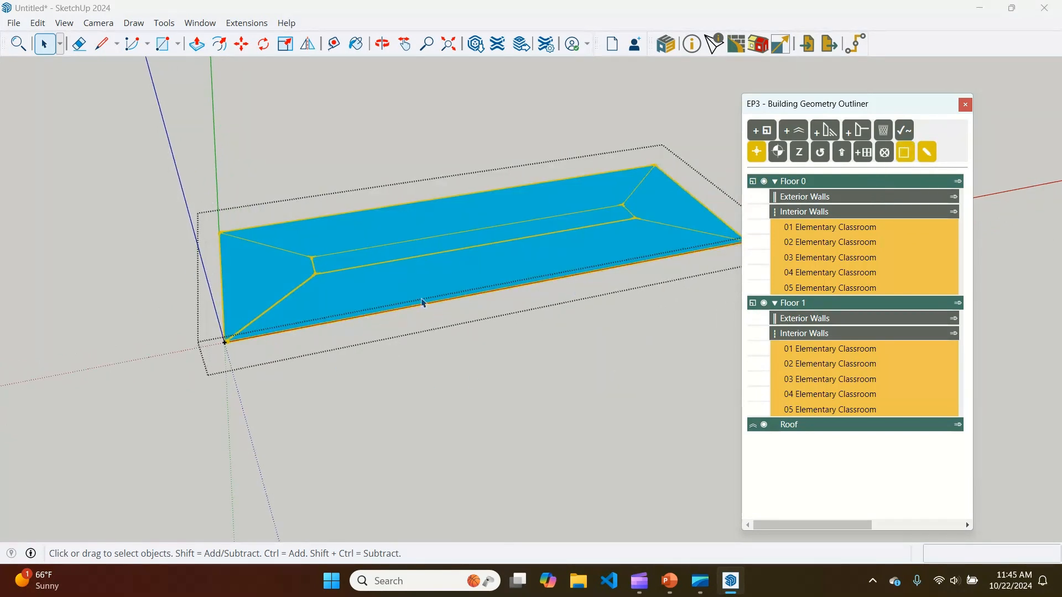
pyautogui.moveTo(225, 275); pyautogui.dragTo(426, 240, button='middle')
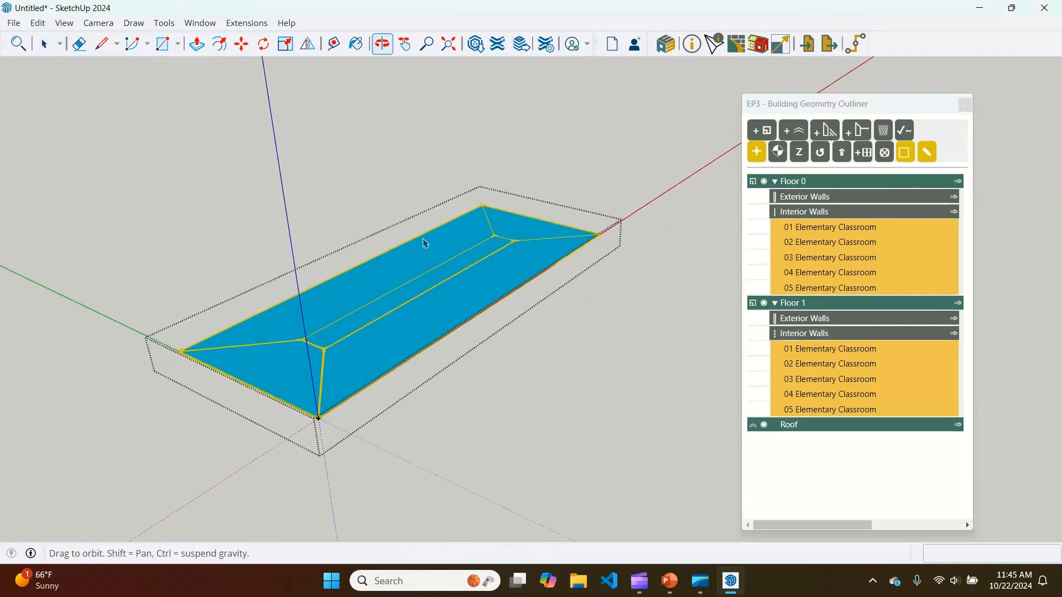
# Step: Leave Floor 0 editing, locate Floor 1 through the geometry outliner, and clear the selection
pyautogui.click(831, 183)
pyautogui.click(804, 303)
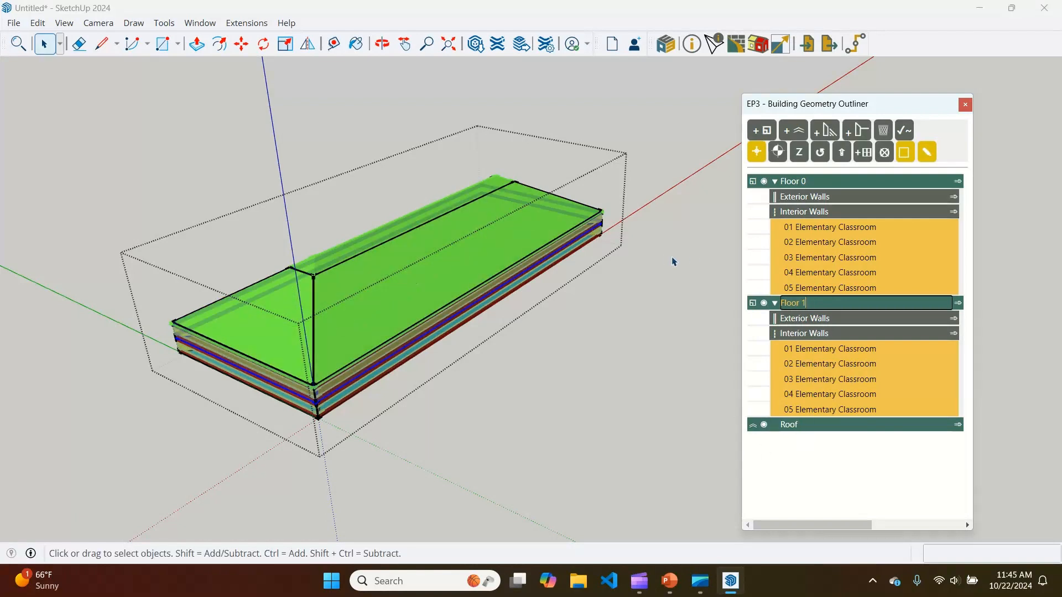
pyautogui.click(609, 258)
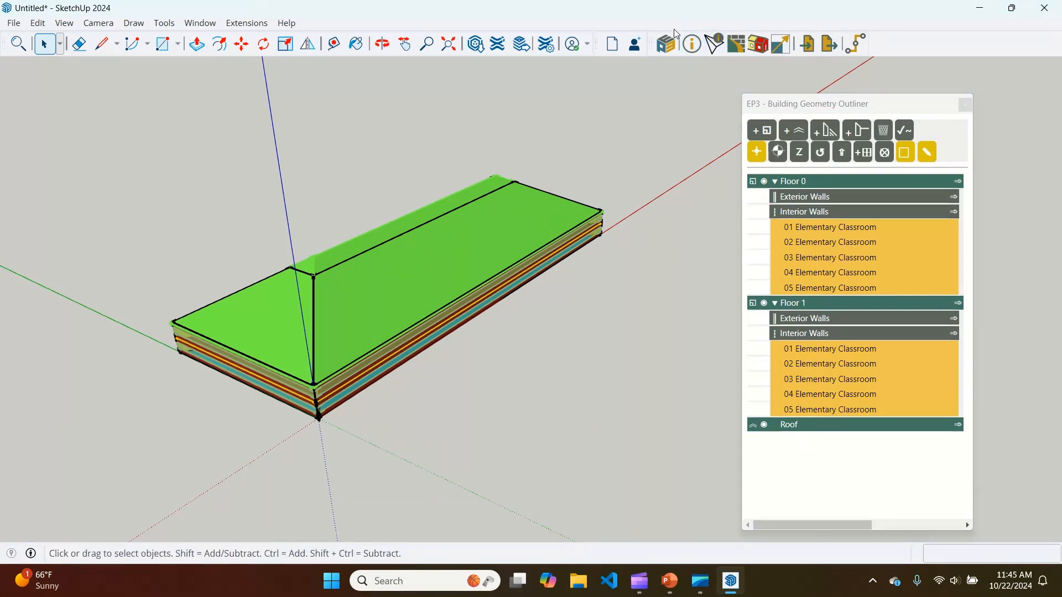
# Step: Open the schedules and internal loads library and limit its list to object types used in the model
pyautogui.click(693, 46)
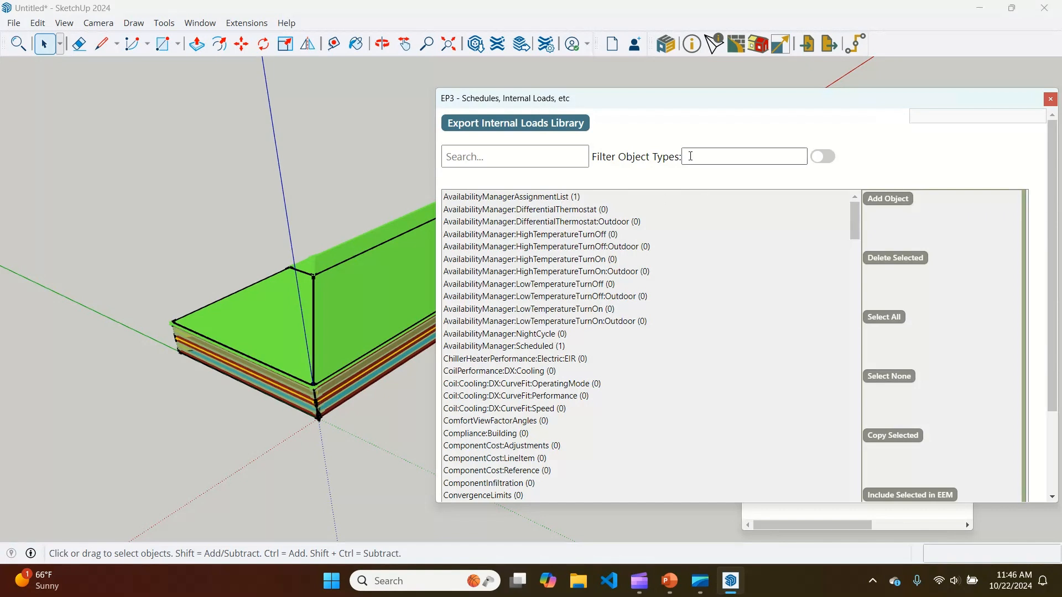
pyautogui.click(823, 159)
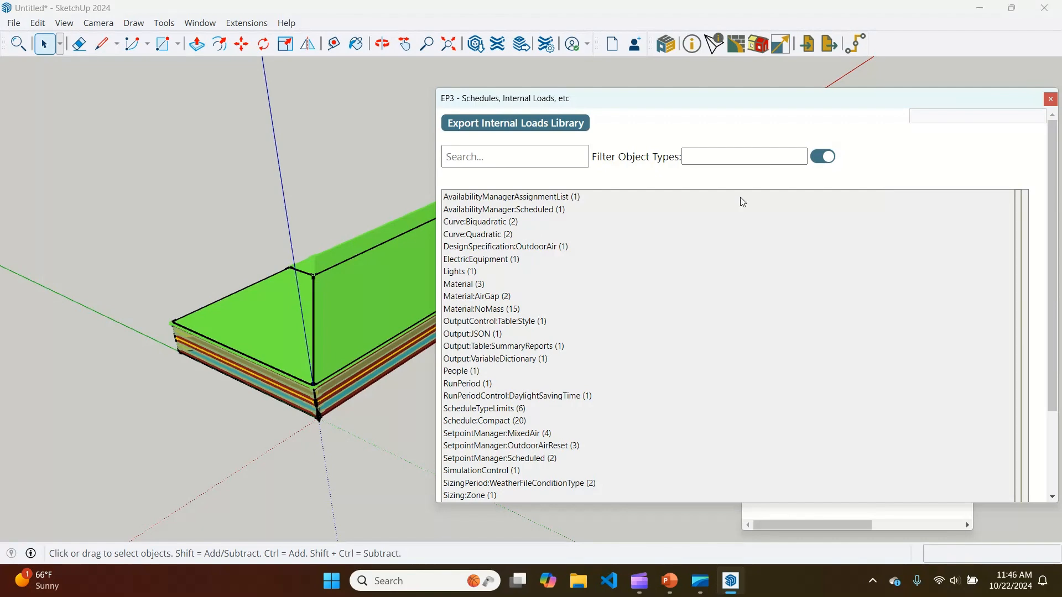
pyautogui.click(831, 162)
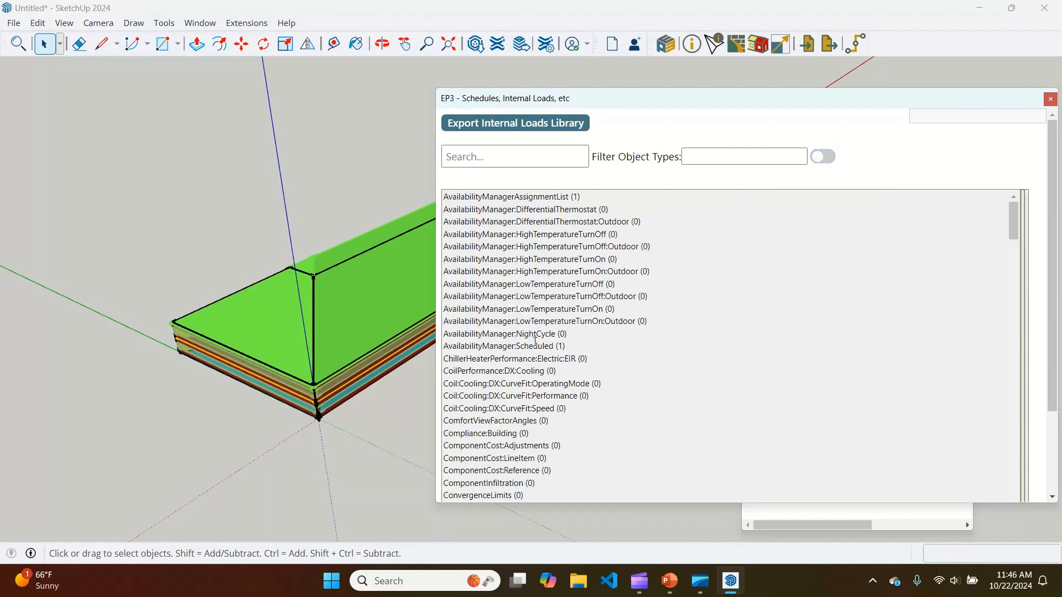
pyautogui.scroll(-3, 535, 341)
pyautogui.click(823, 157)
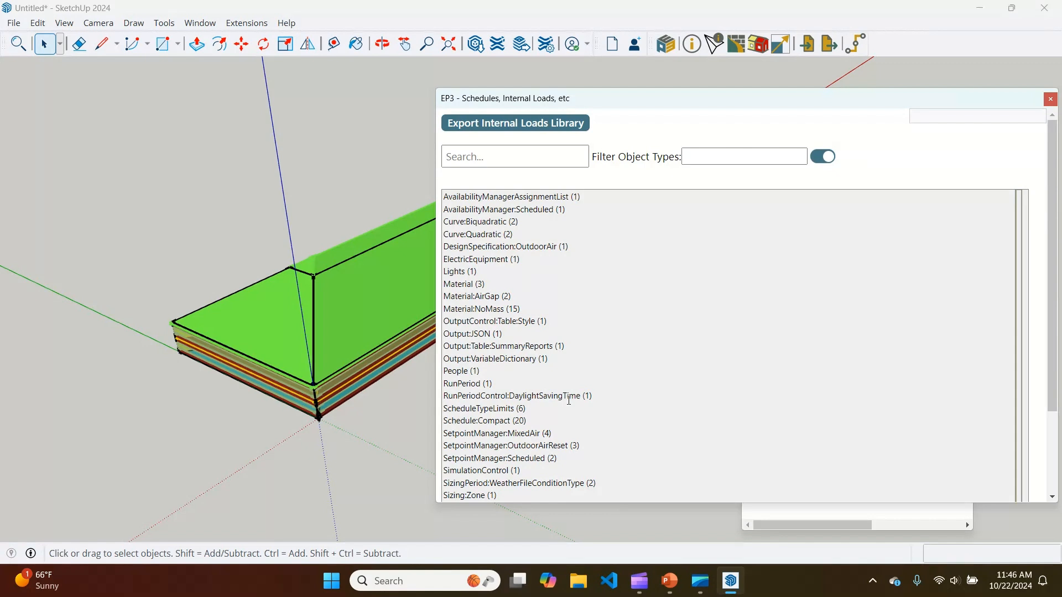
# Step: Filter the object types by "light" and clear the filter
pyautogui.click(691, 159)
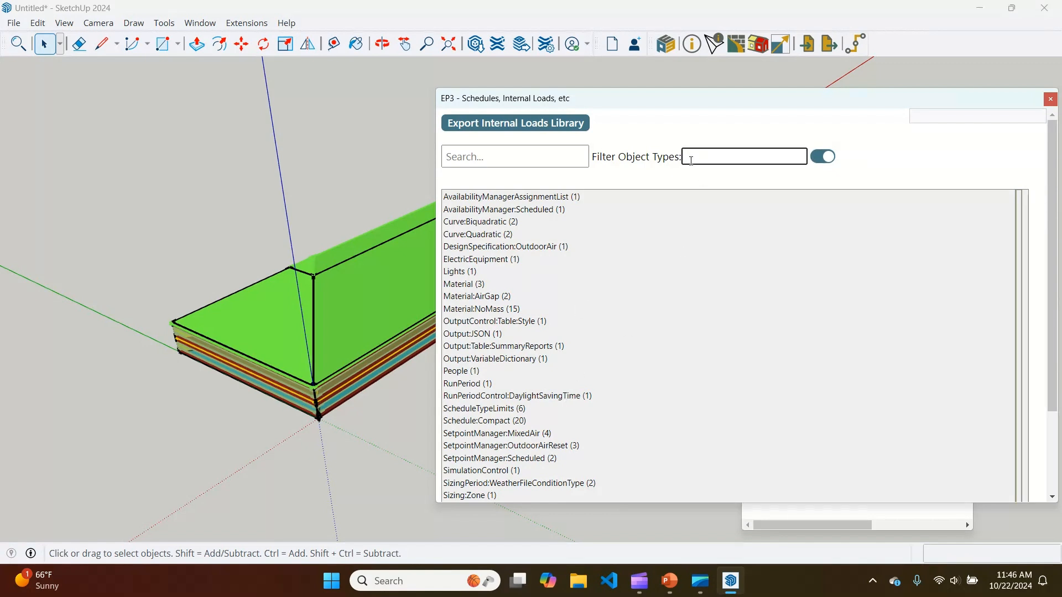
pyautogui.write('light')
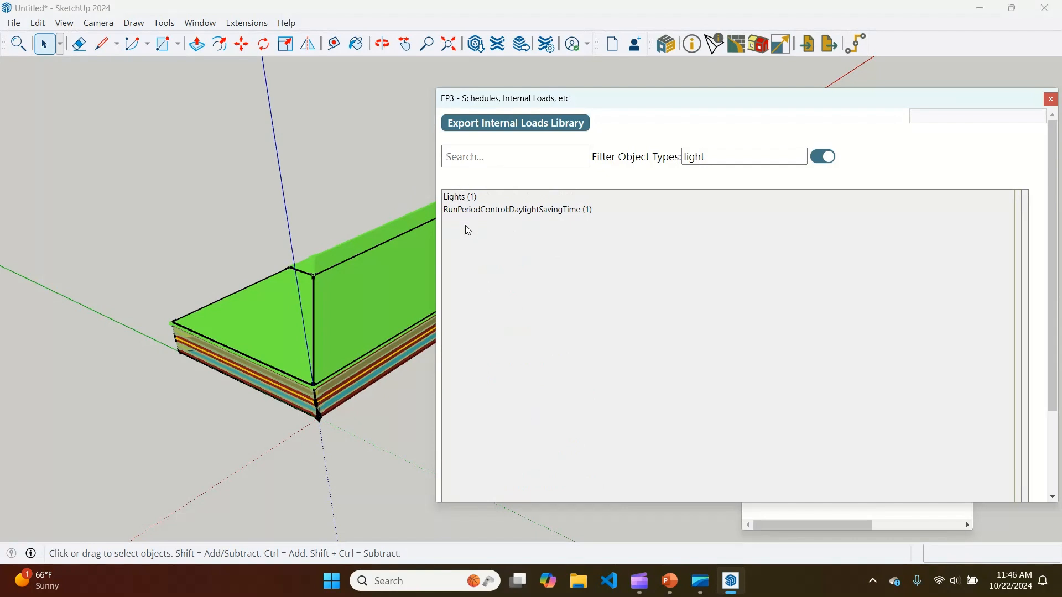
pyautogui.moveTo(718, 159); pyautogui.dragTo(652, 159)
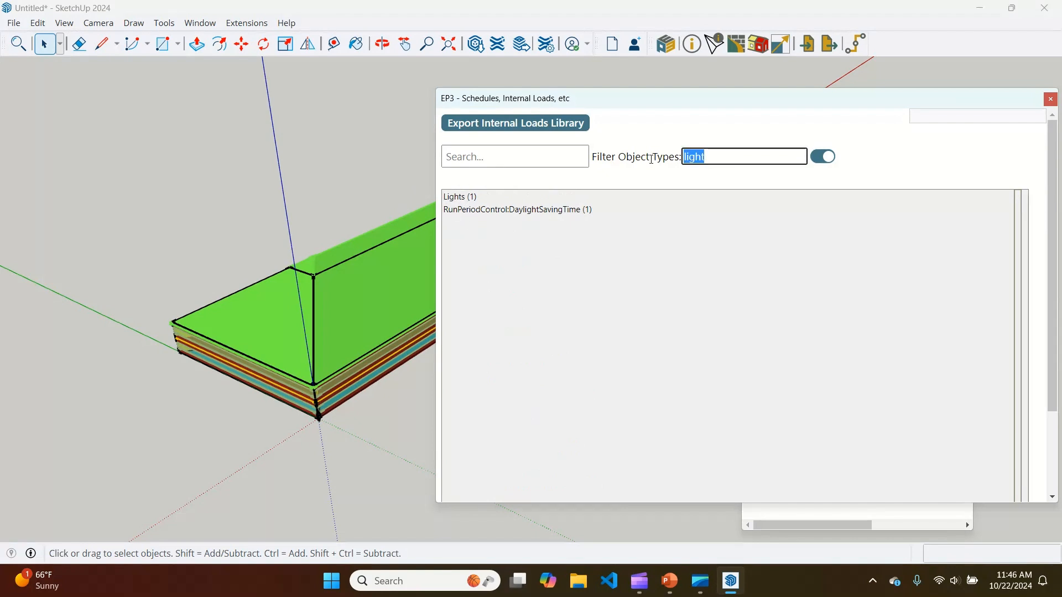
pyautogui.press('BackSpace')
pyautogui.click(489, 156)
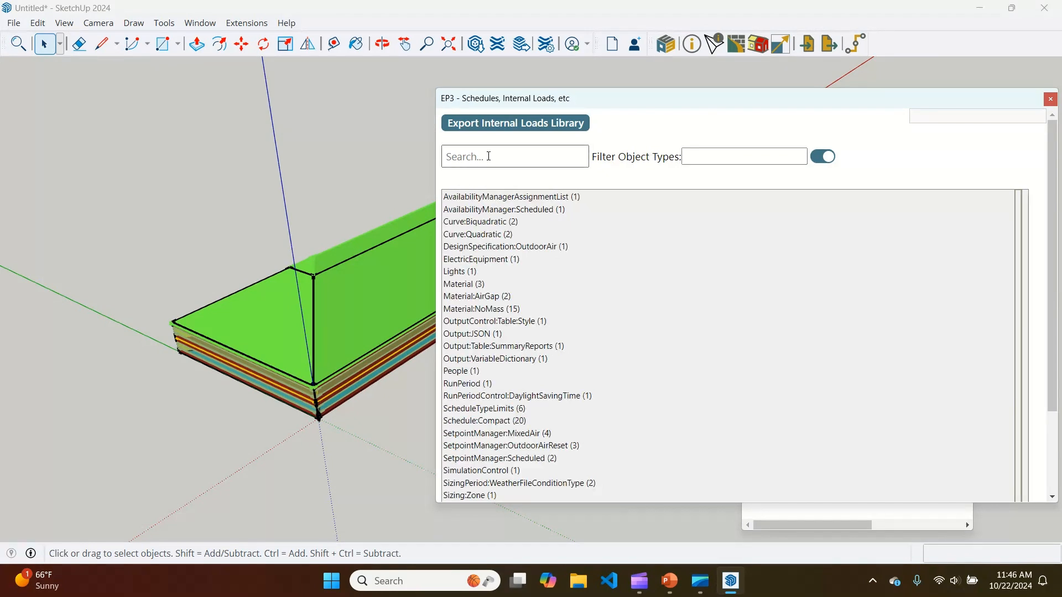
pyautogui.click(490, 147)
# Step: Open the Schedule:Compact objects and look through the list of schedules
pyautogui.scroll(-2, 520, 356)
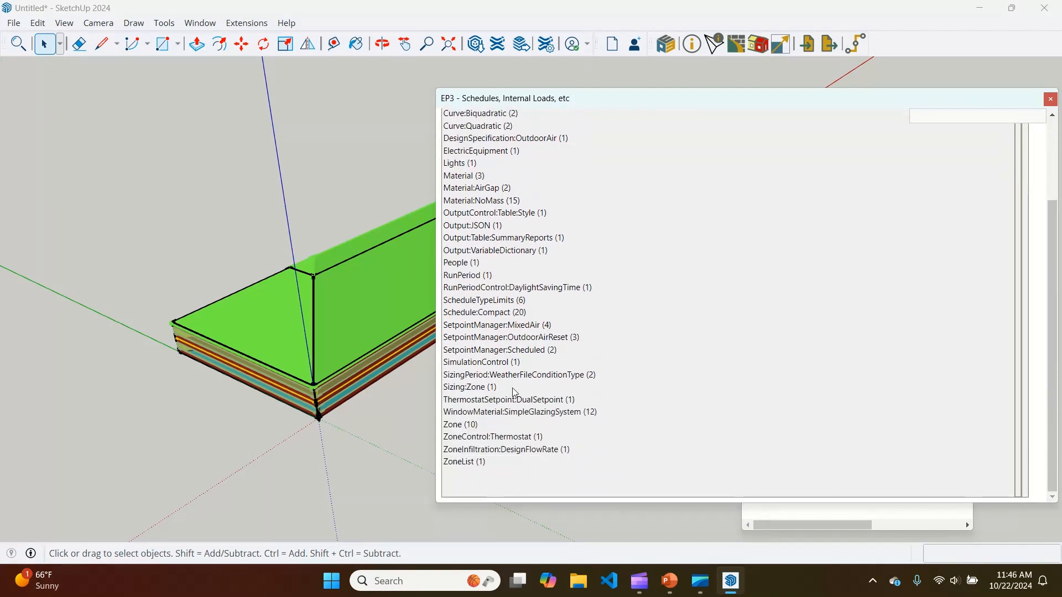
pyautogui.click(466, 314)
pyautogui.scroll(2, 636, 332)
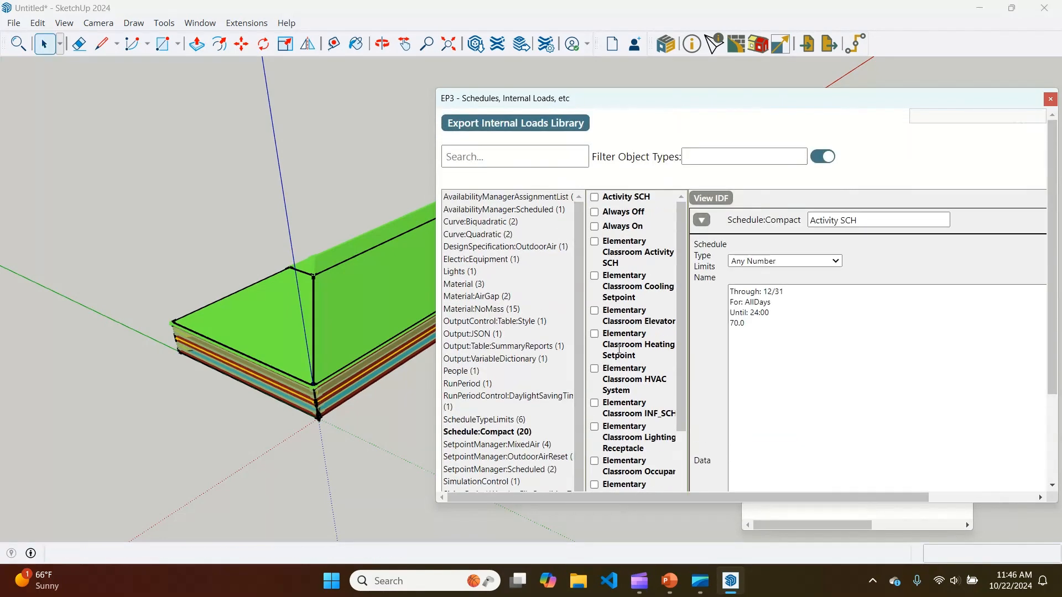
pyautogui.scroll(-2, 637, 354)
pyautogui.scroll(-5, 637, 354)
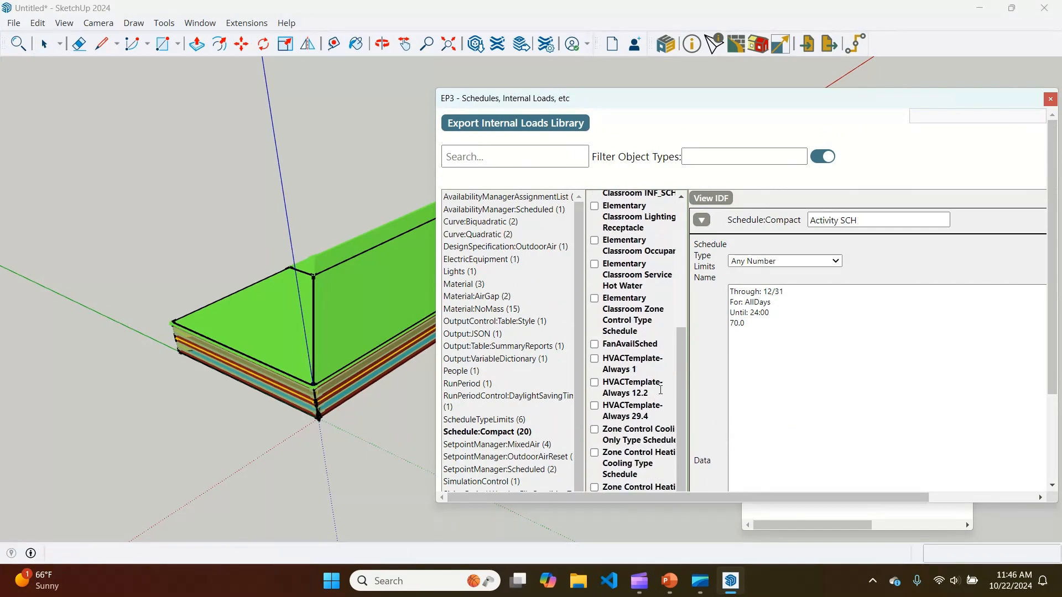
pyautogui.scroll(7, 637, 332)
# Step: Search the compact schedules for "cool", check the highlighted matches, and clear the search
pyautogui.click(507, 158)
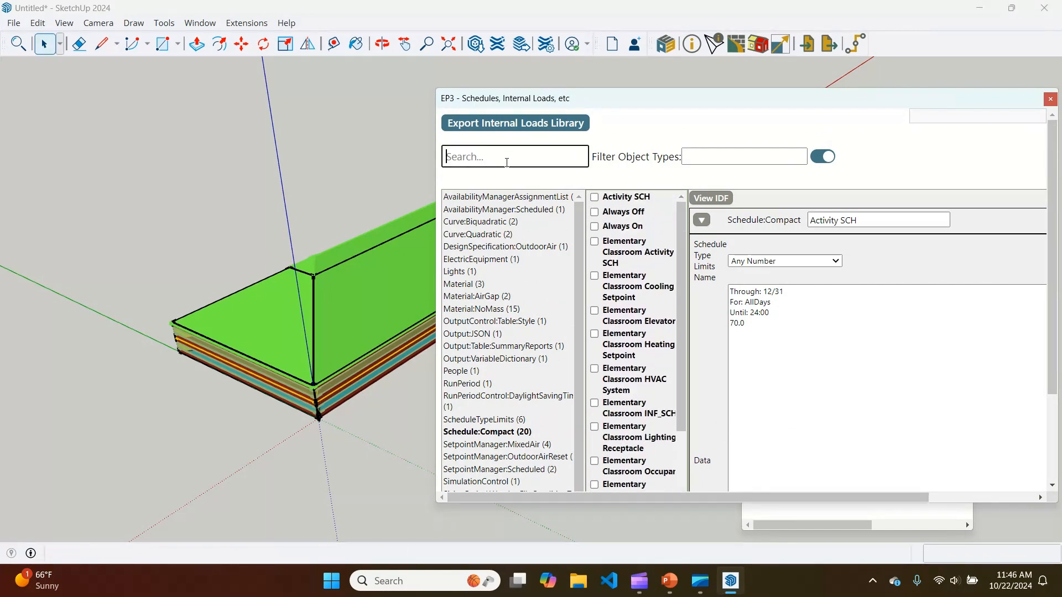
pyautogui.write('cool')
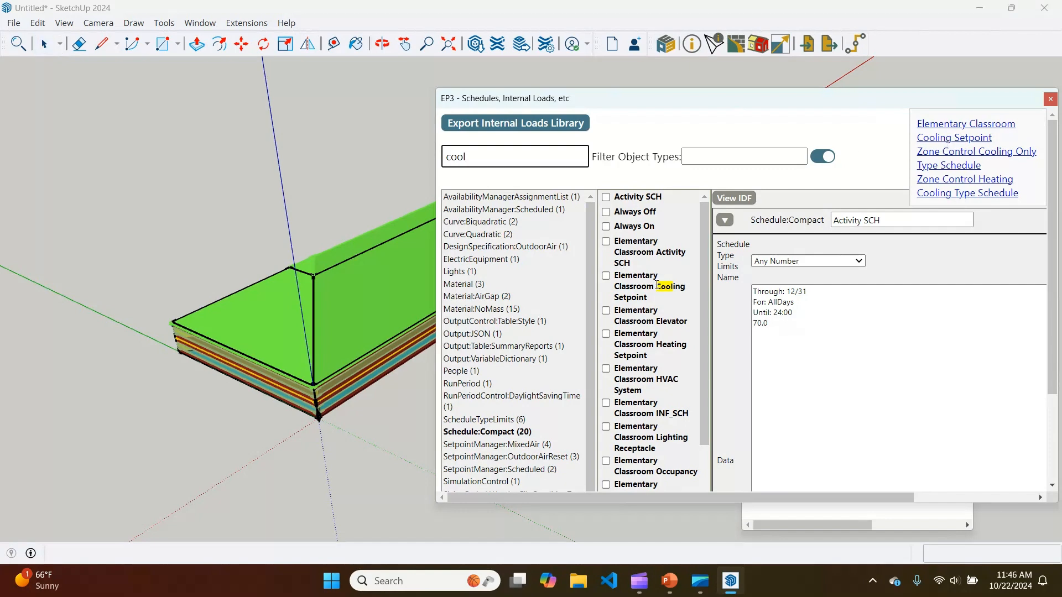
pyautogui.scroll(-5, 668, 350)
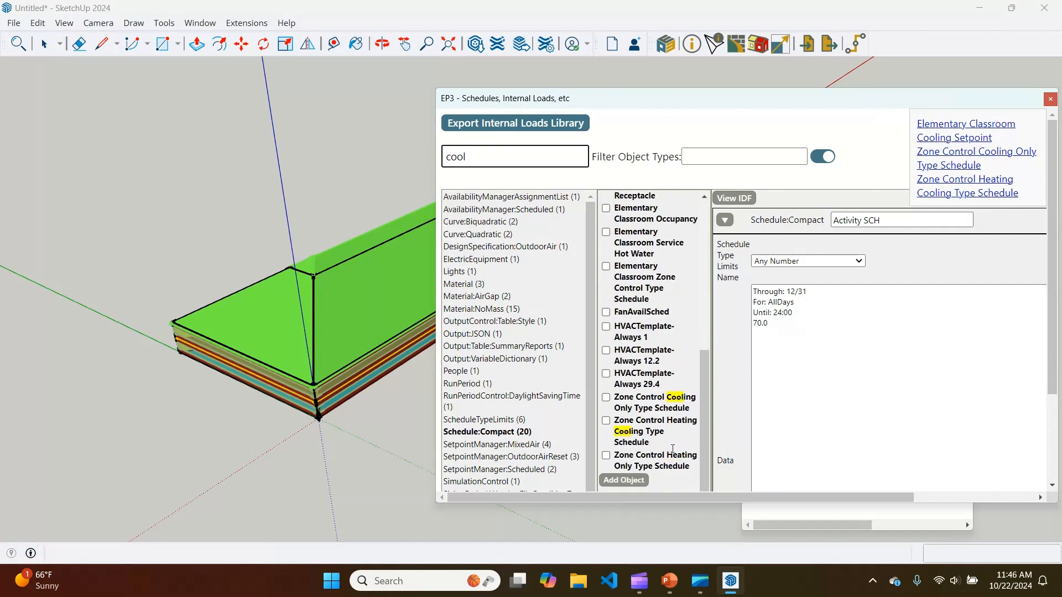
pyautogui.doubleClick(501, 161)
pyautogui.press('BackSpace')
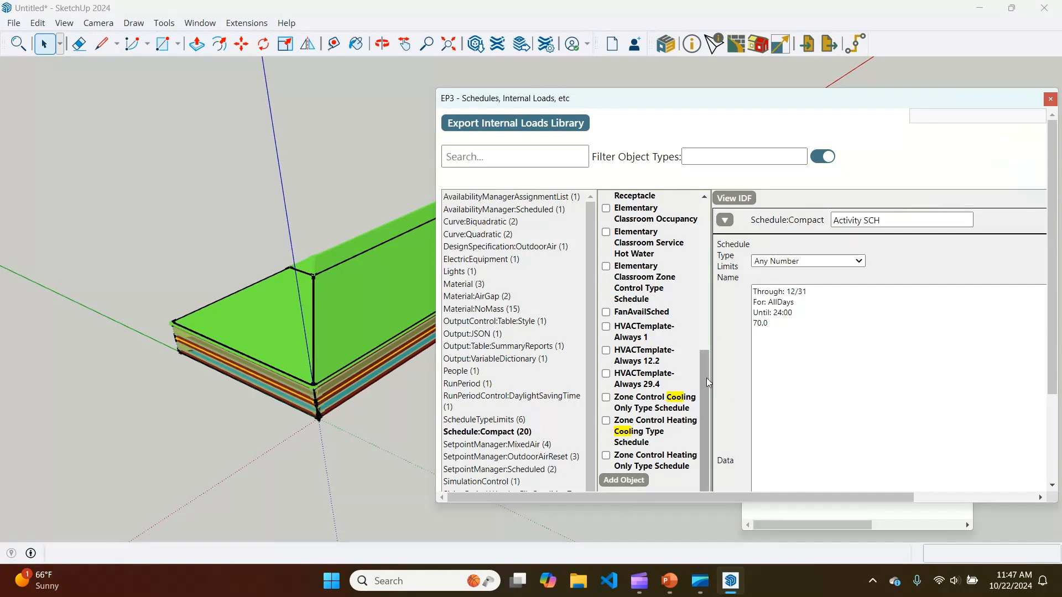
pyautogui.moveTo(706, 378); pyautogui.dragTo(729, 251)
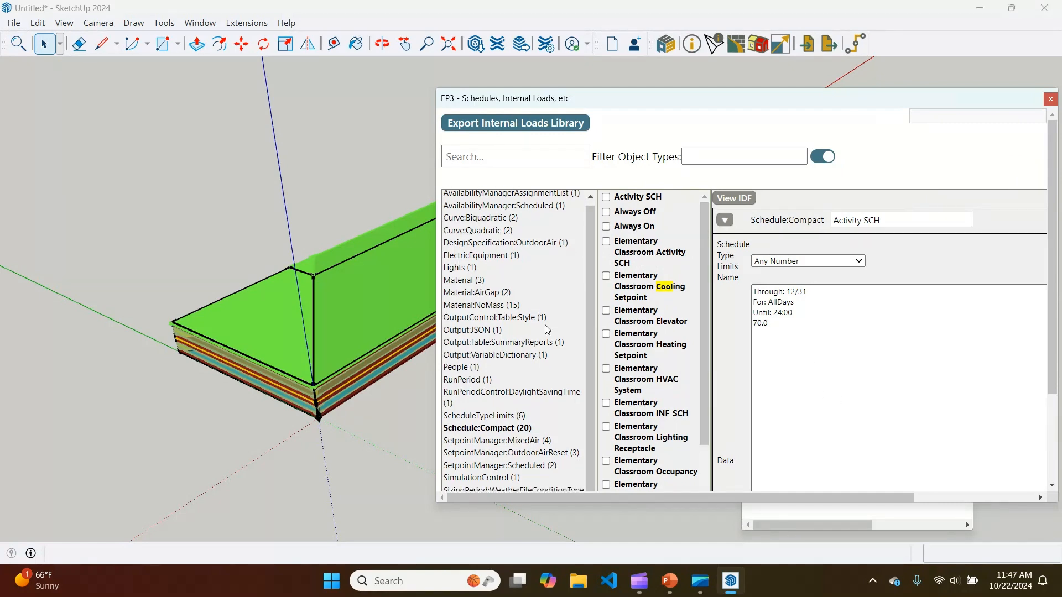
# Step: Open the ZoneList object and examine the dynamically updated Elementary Classroom list and its member zone names
pyautogui.scroll(-3, 541, 343)
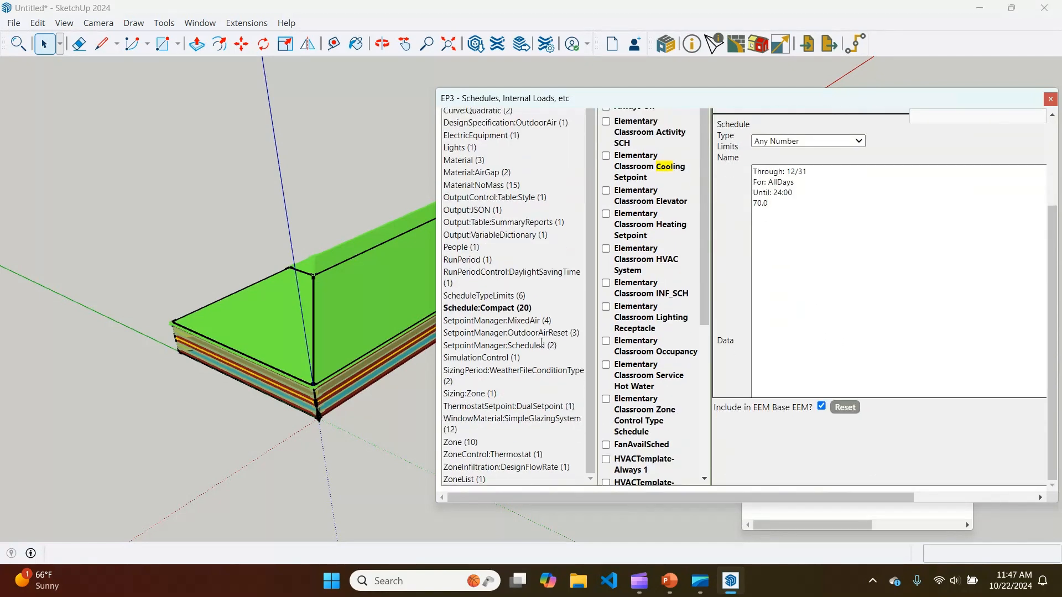
pyautogui.click(457, 479)
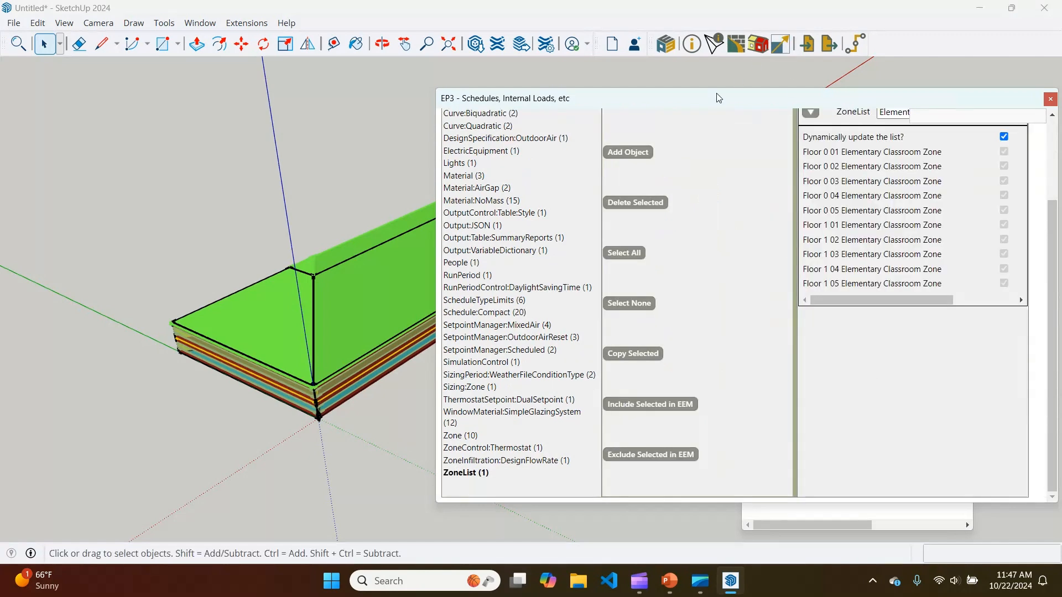
pyautogui.moveTo(718, 98); pyautogui.dragTo(629, 166)
pyautogui.scroll(3, 544, 258)
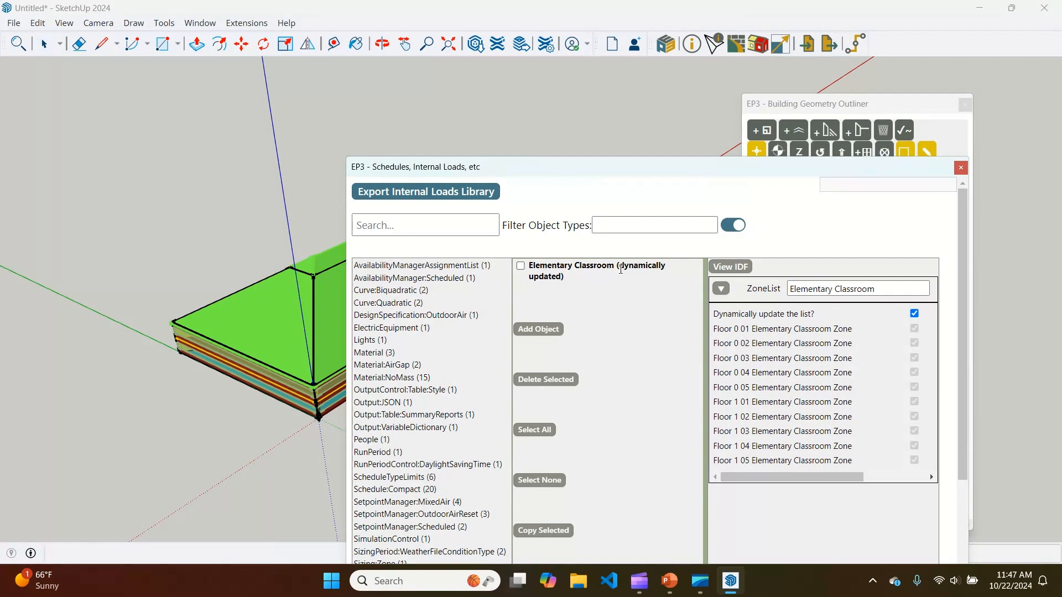
pyautogui.moveTo(621, 269); pyautogui.dragTo(639, 282)
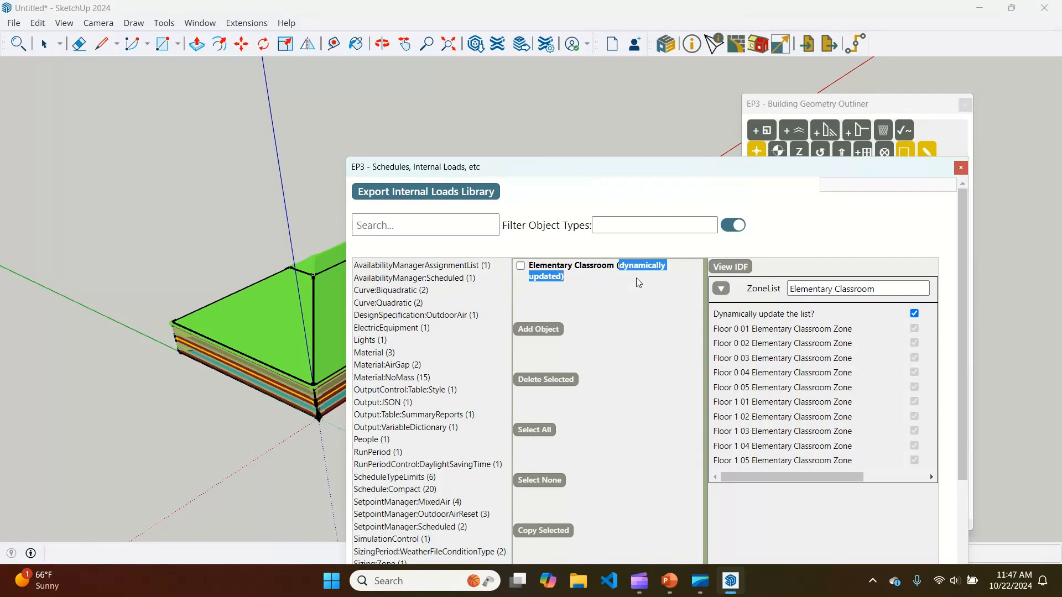
pyautogui.click(585, 283)
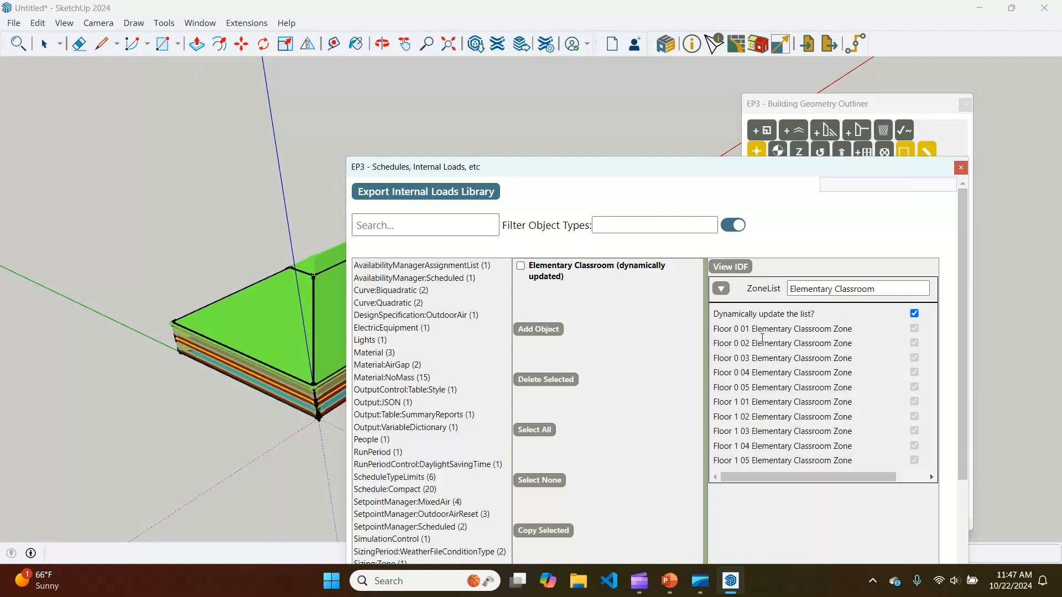
pyautogui.moveTo(751, 330); pyautogui.dragTo(832, 332)
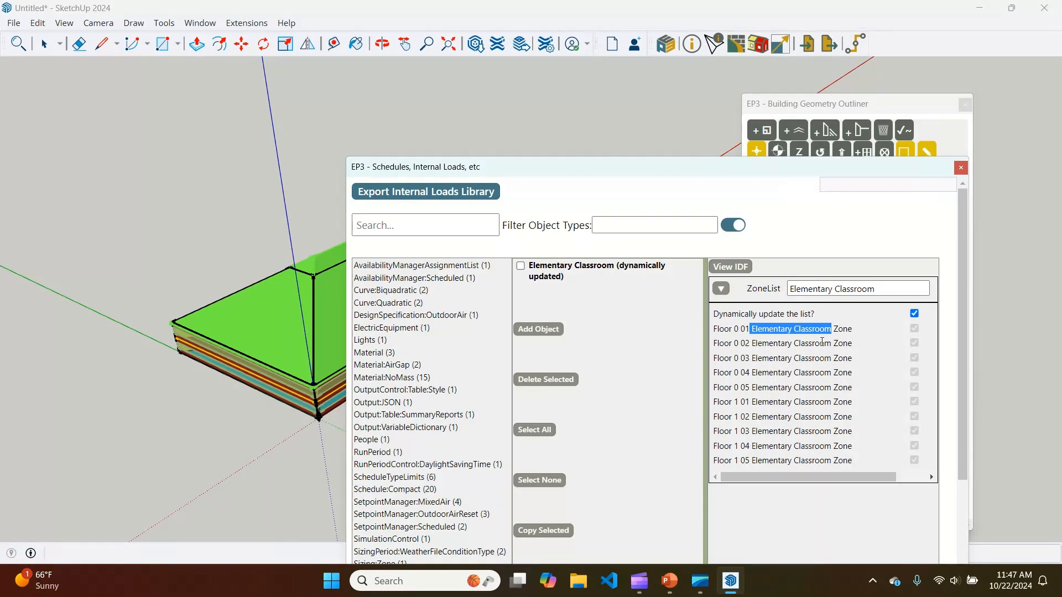
# Step: Move the internal loads window clear of the geometry outliner and open Floor 0 for editing
pyautogui.moveTo(665, 167); pyautogui.dragTo(764, 292)
pyautogui.scroll(-2, 154, 137)
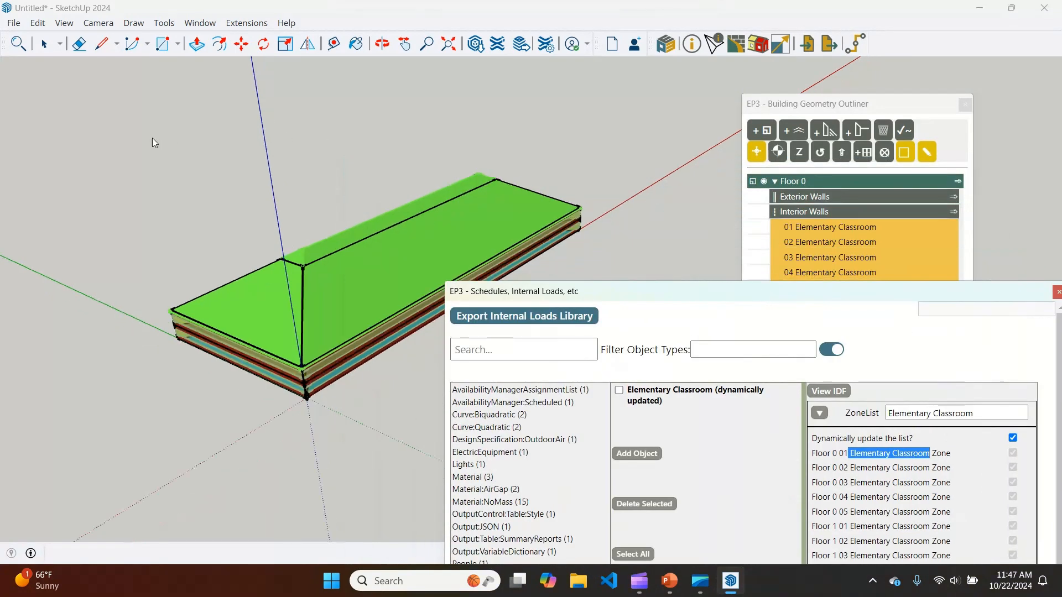
pyautogui.click(958, 182)
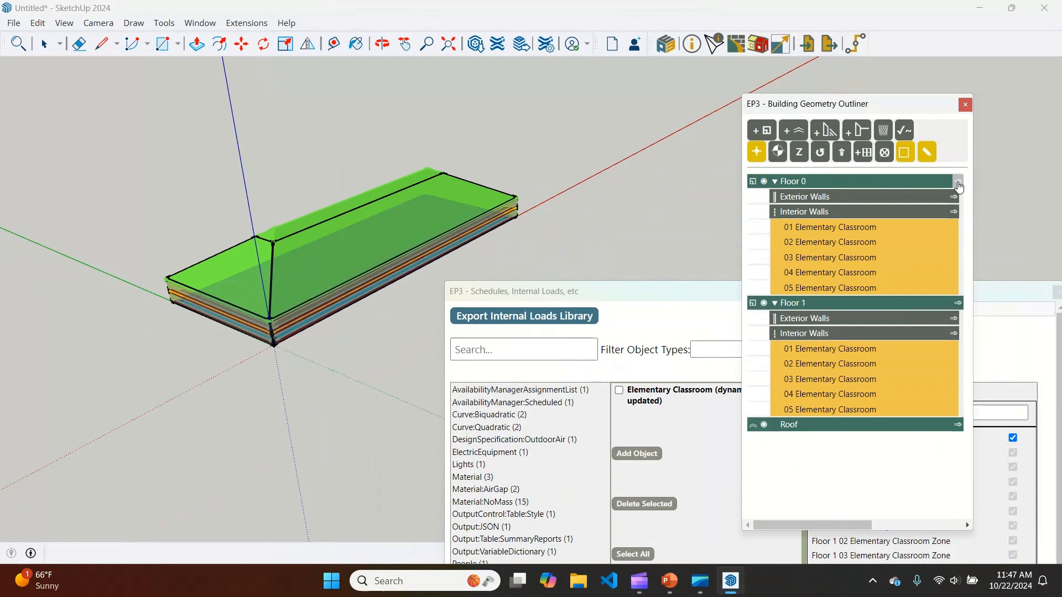
pyautogui.moveTo(443, 206); pyautogui.dragTo(429, 266, button='middle')
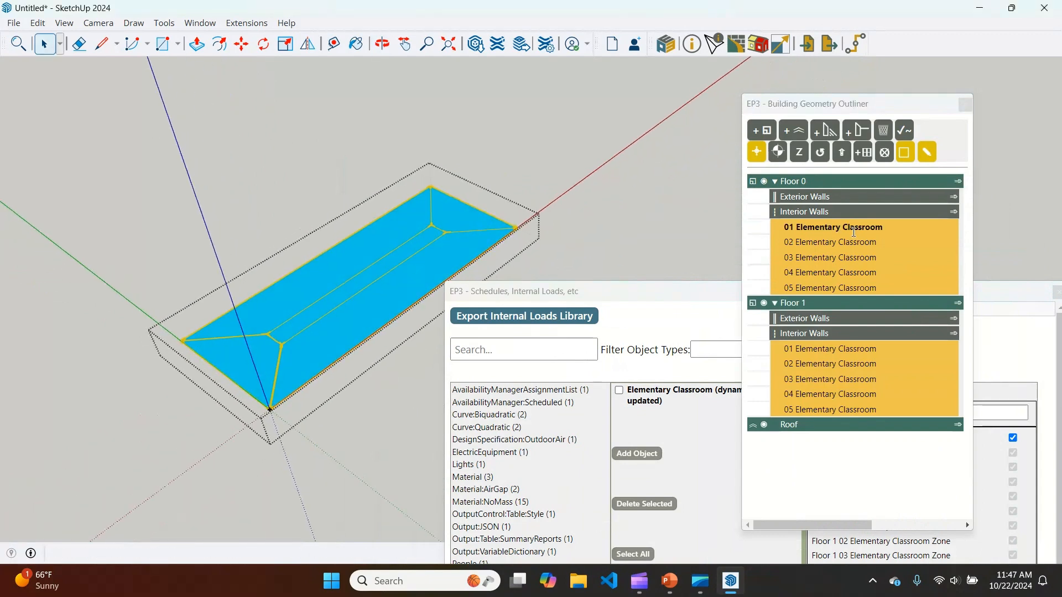
# Step: Select several Floor 0 classroom zones in the outliner and the central core space in the floor plan to match names with spaces
pyautogui.click(834, 287)
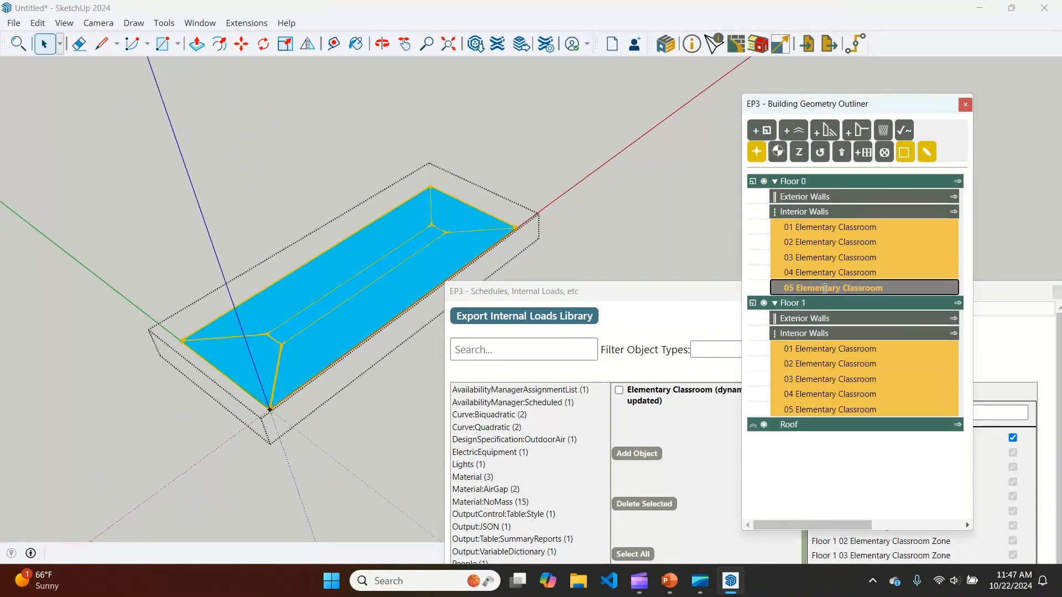
pyautogui.scroll(5, 367, 282)
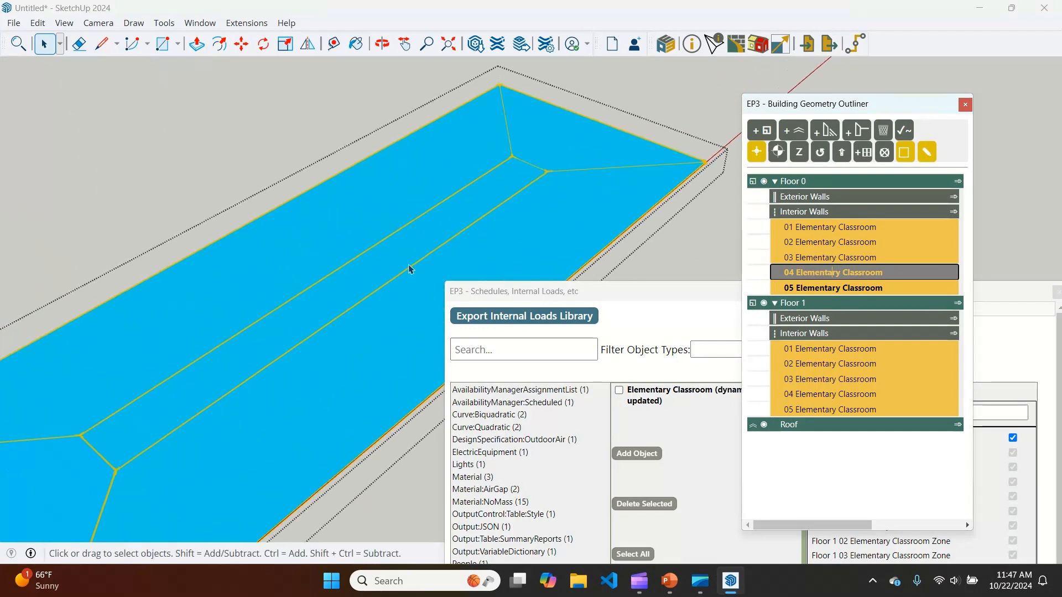
pyautogui.click(833, 227)
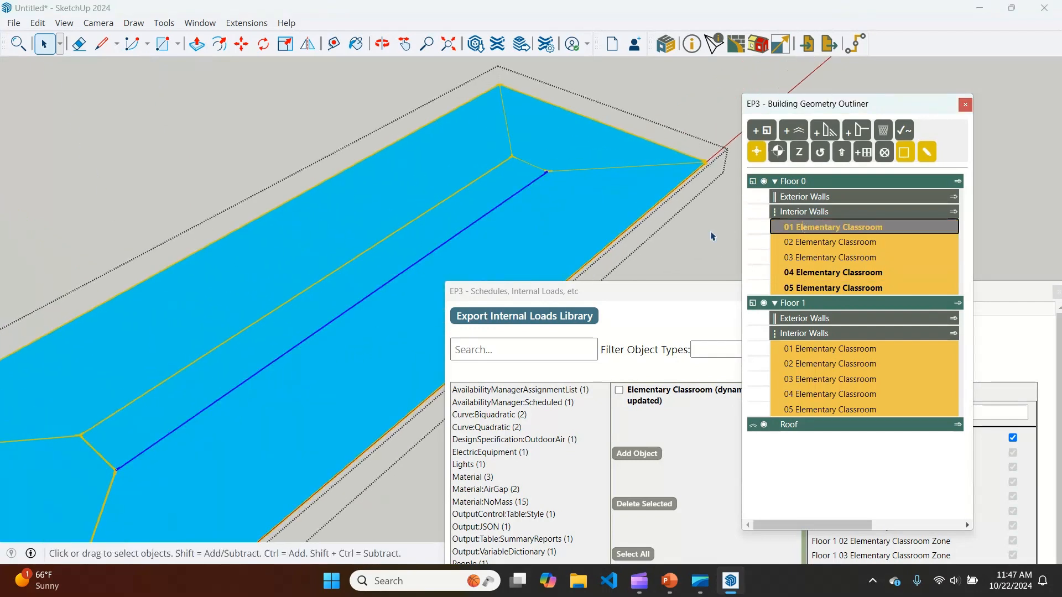
pyautogui.scroll(-3, 602, 143)
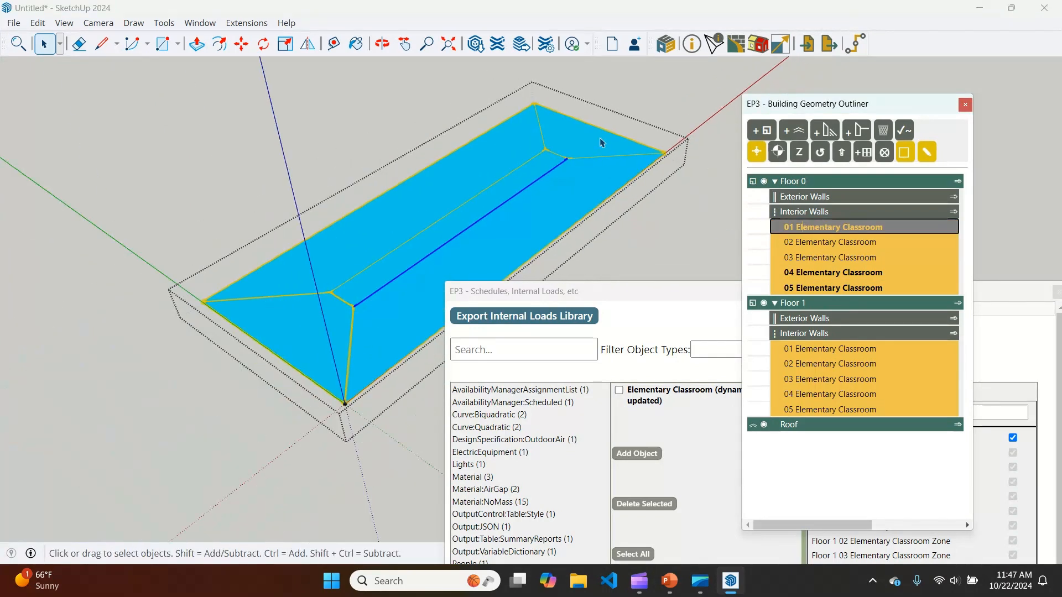
pyautogui.click(565, 207)
pyautogui.click(526, 180)
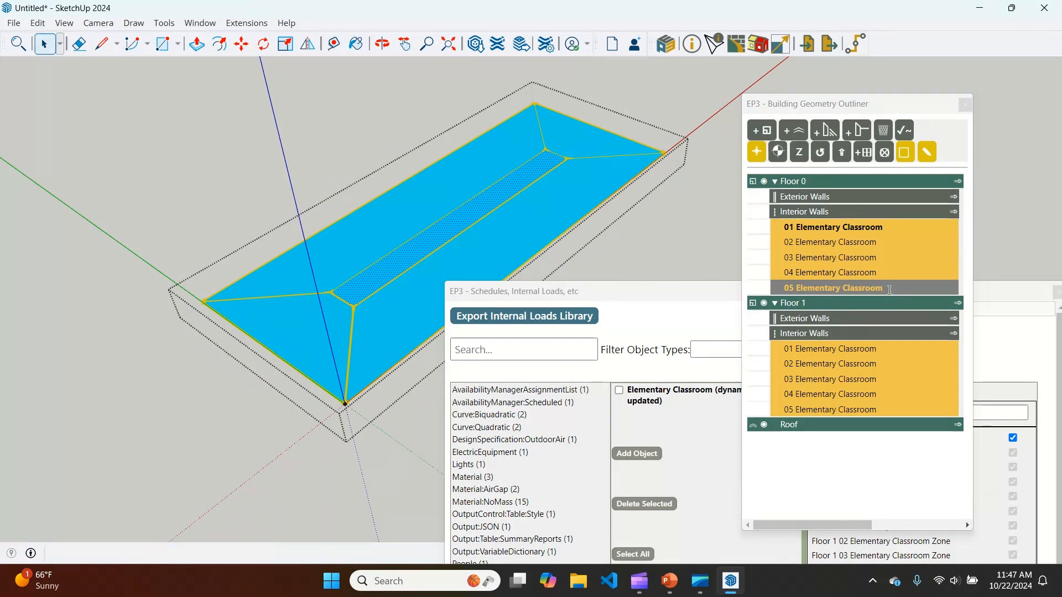
# Step: Rename the Floor 0 zone 05 Elementary Classroom to 05 Corridor in the geometry outliner
pyautogui.moveTo(890, 289); pyautogui.dragTo(797, 292)
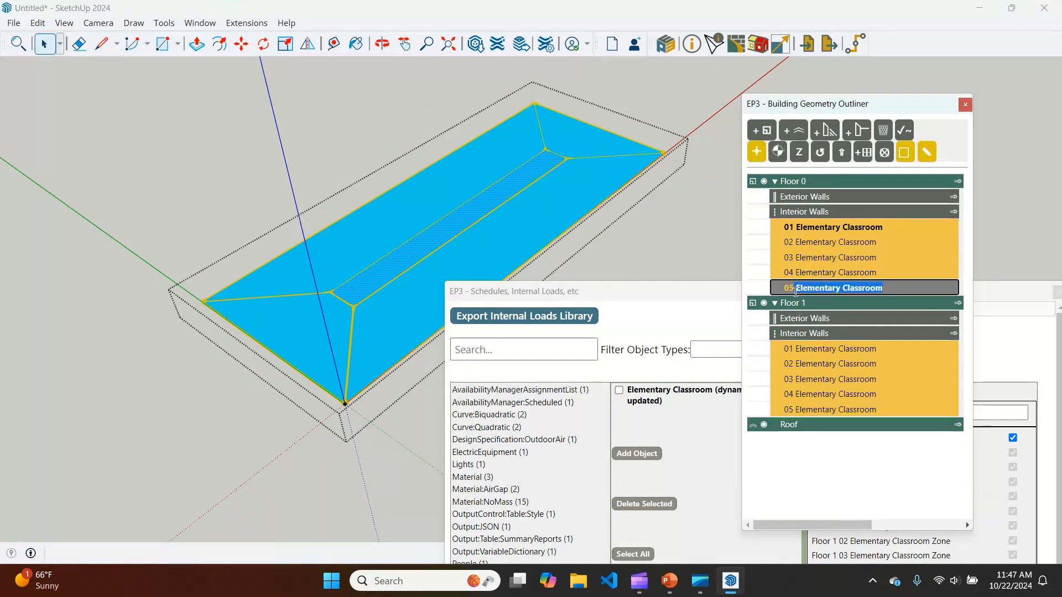
pyautogui.press('BackSpace')
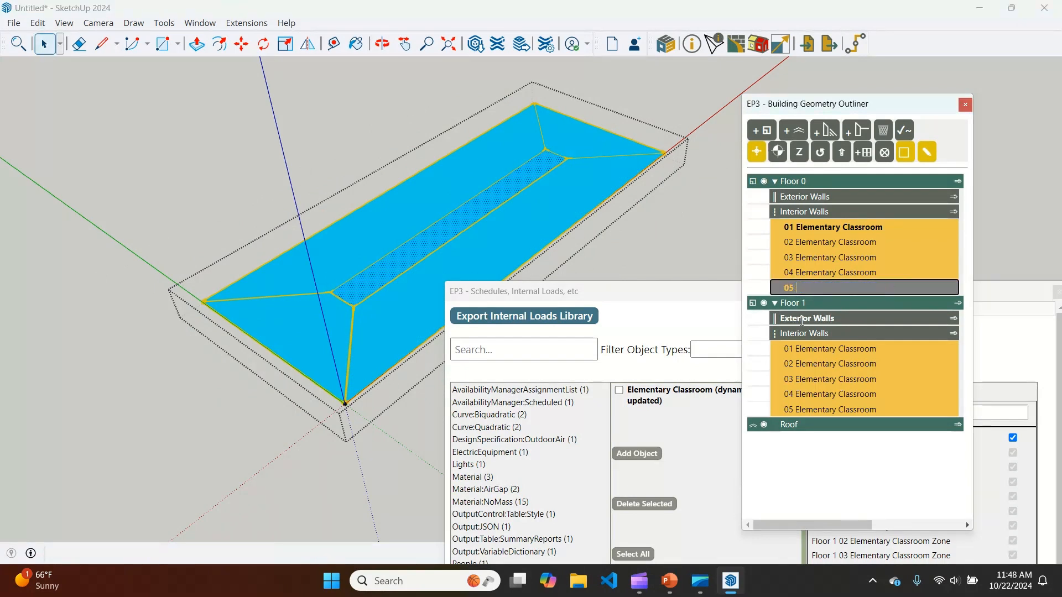
pyautogui.write('Corridor')
pyautogui.press('Return')
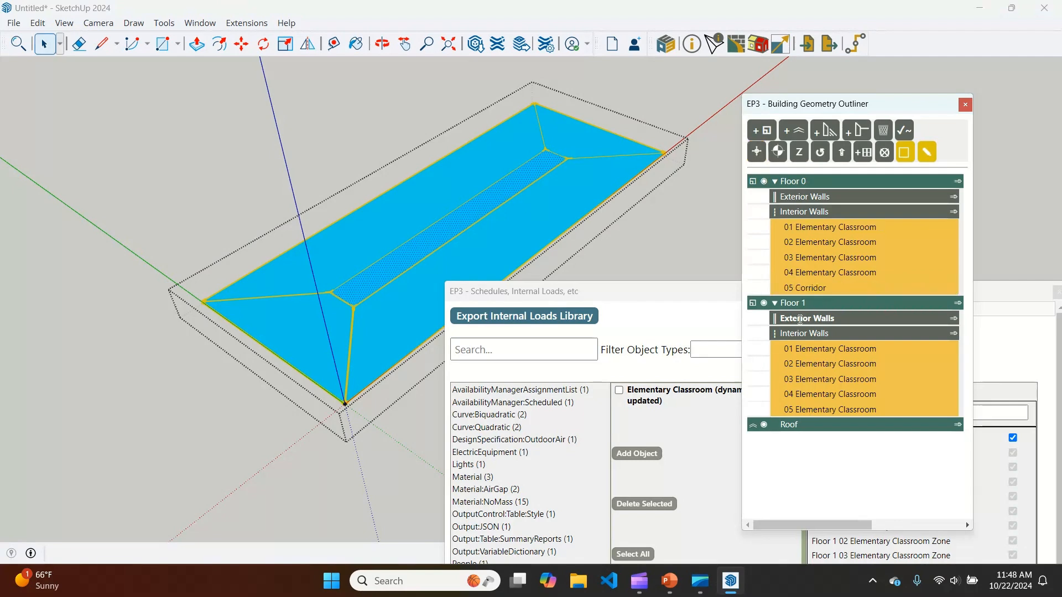
# Step: Check the Elementary Classroom ZoneList membership of the Floor 0 05 Corridor zone and view the whole building model
pyautogui.moveTo(688, 292); pyautogui.dragTo(516, 211)
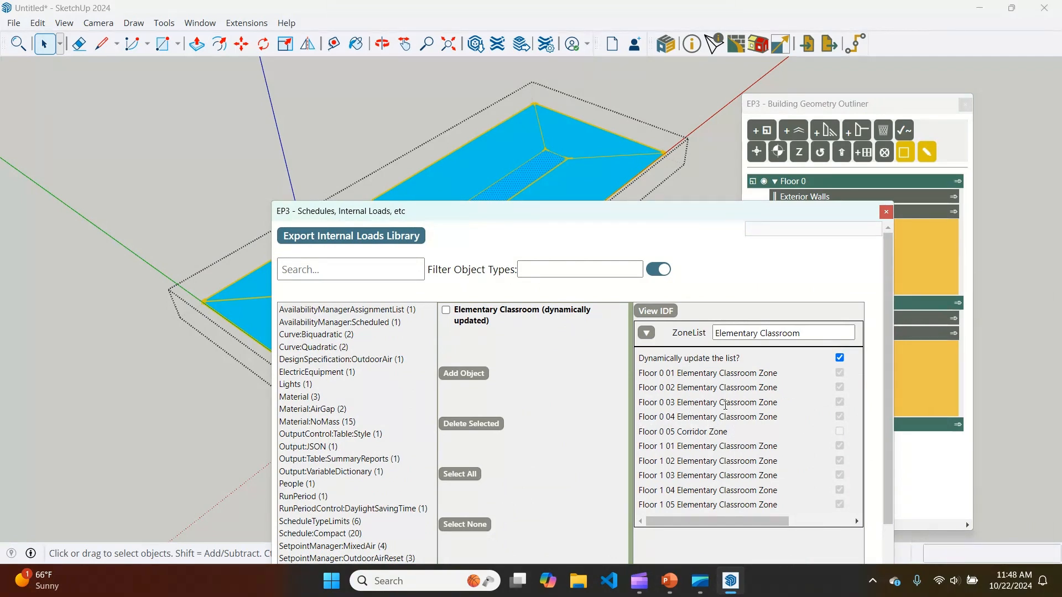
pyautogui.moveTo(613, 213); pyautogui.dragTo(844, 273)
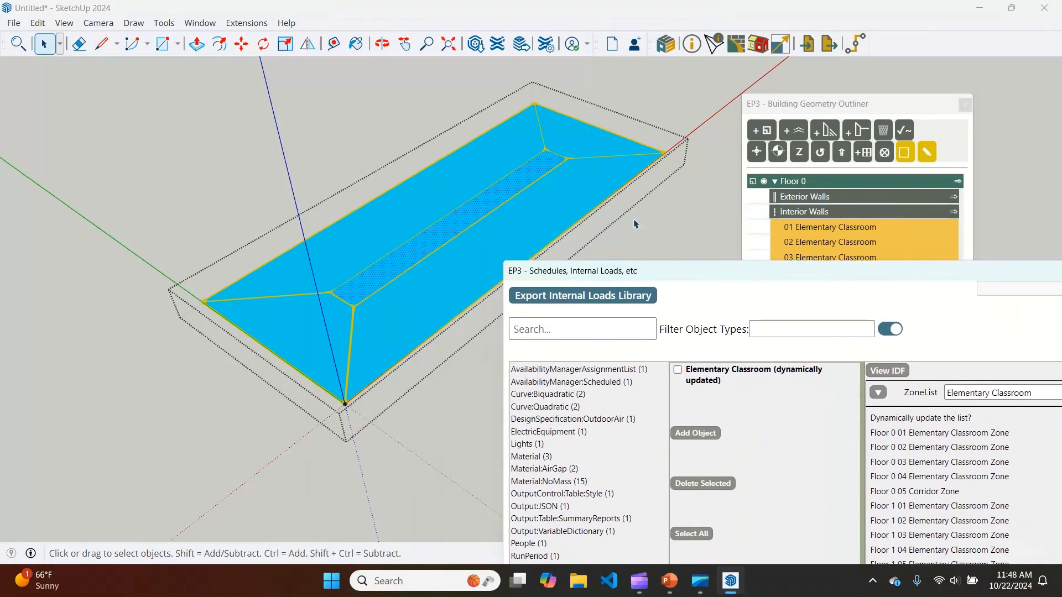
pyautogui.moveTo(641, 230); pyautogui.dragTo(424, 171, button='middle')
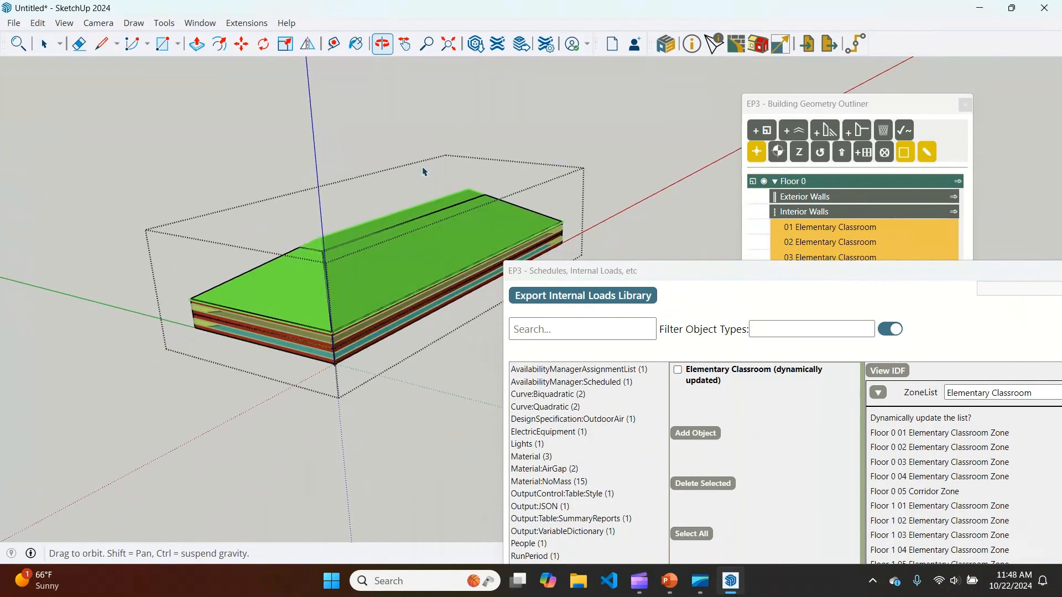
# Step: Examine the Elementary Classroom Lights, ZoneControl:Thermostat and ElectricEquipment objects and the zone list each one references
pyautogui.moveTo(696, 270); pyautogui.dragTo(535, 160)
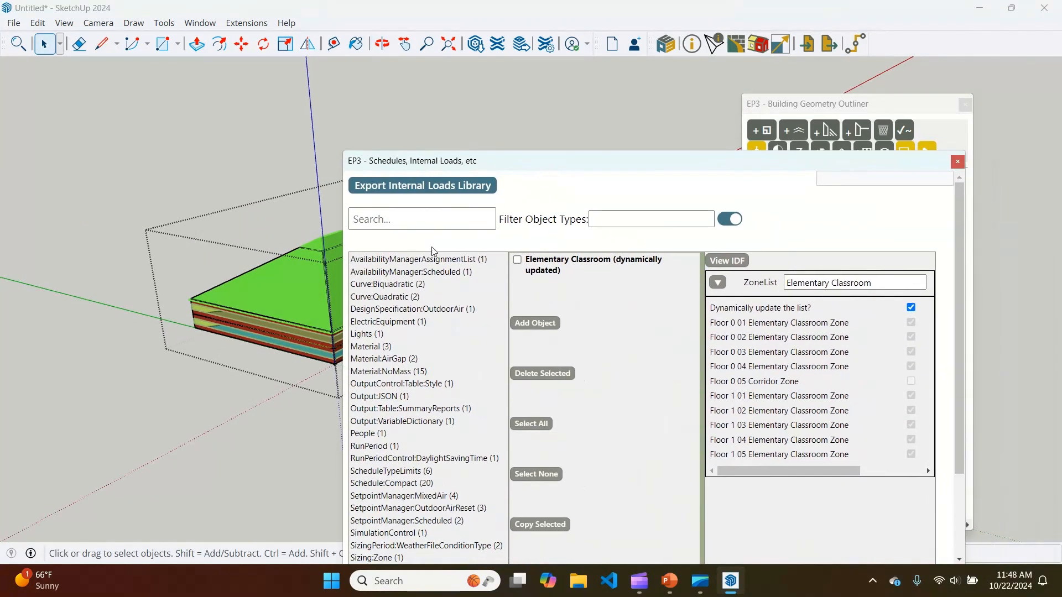
pyautogui.click(365, 335)
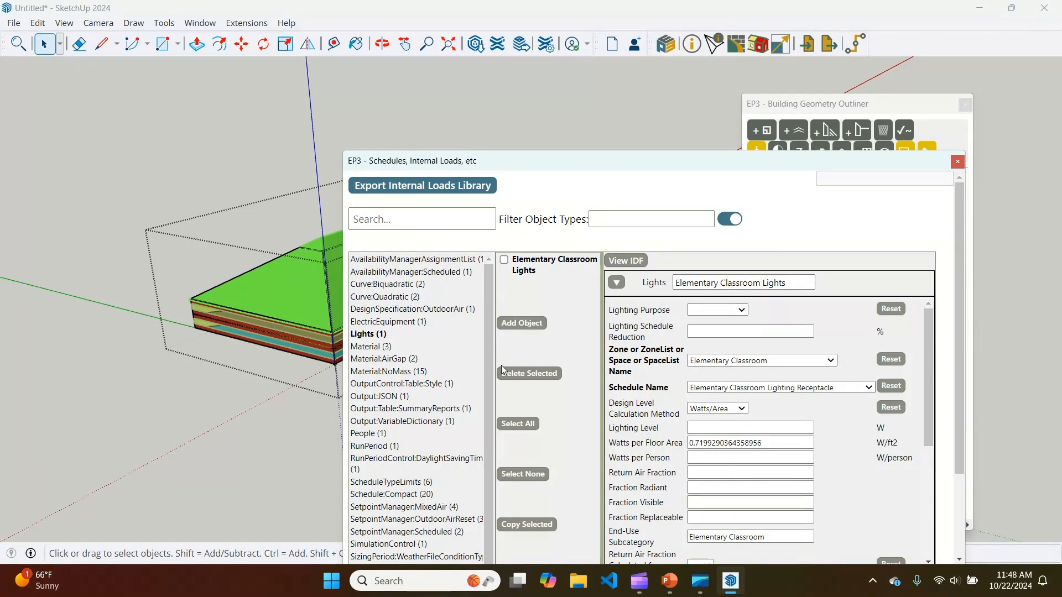
pyautogui.scroll(-1, 489, 305)
pyautogui.moveTo(515, 168); pyautogui.dragTo(508, 130)
pyautogui.scroll(-3, 402, 426)
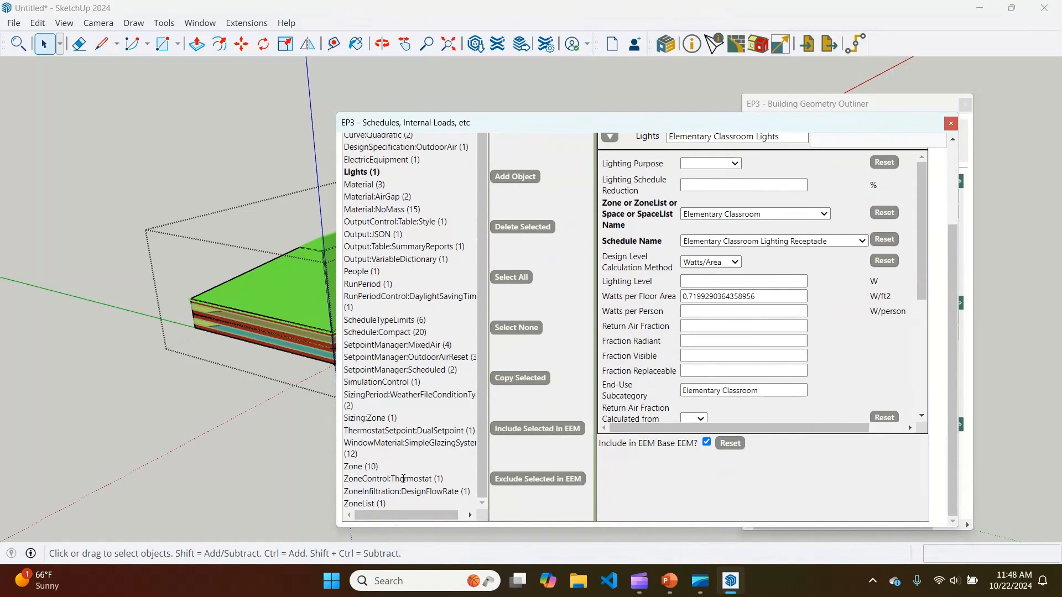
pyautogui.click(444, 494)
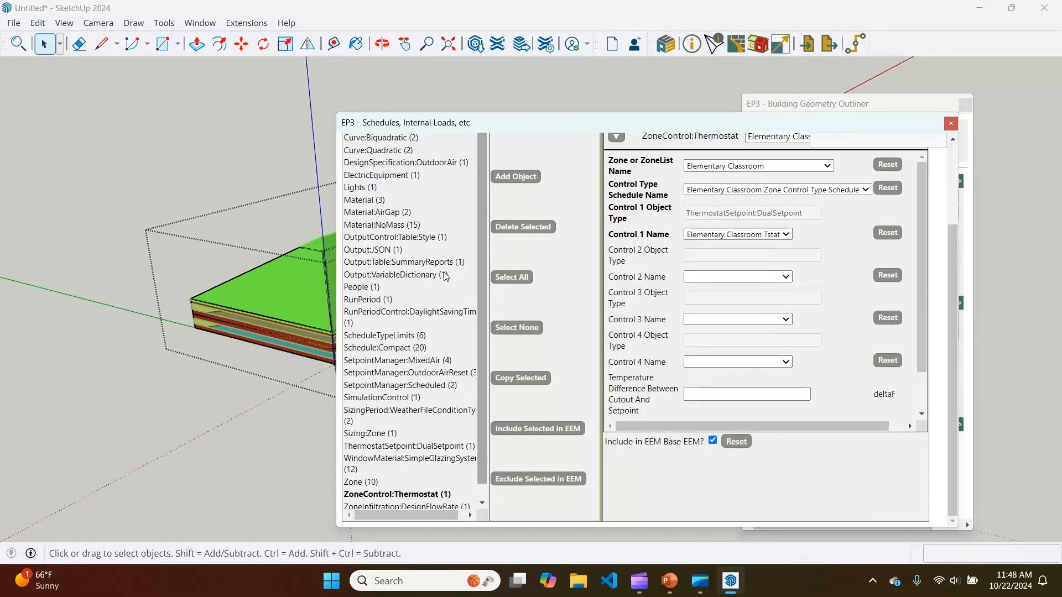
pyautogui.scroll(3, 403, 307)
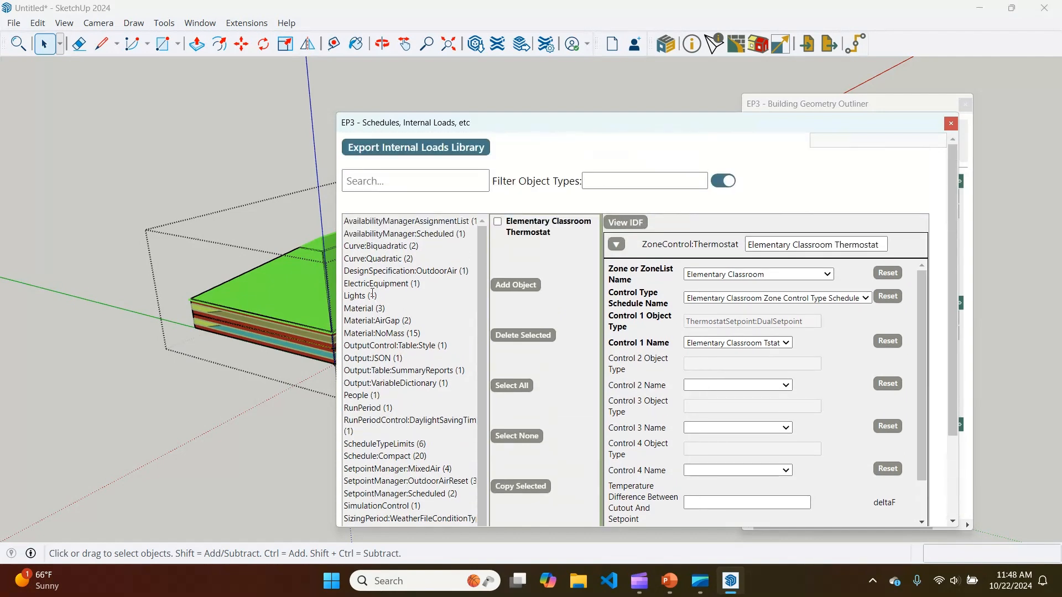
pyautogui.click(385, 284)
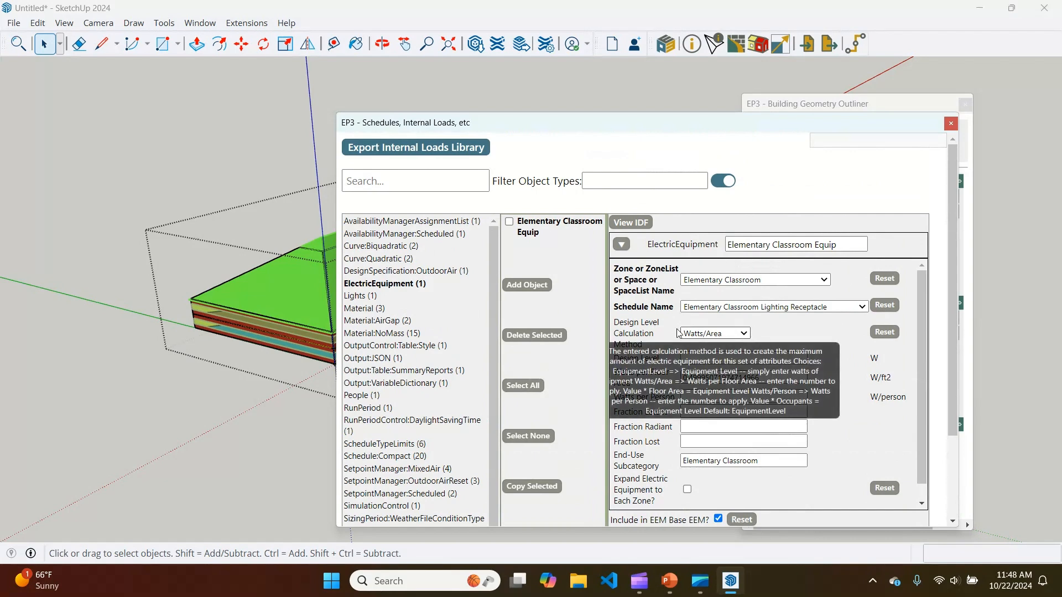
# Step: Move the internal loads window off the geometry outliner and select Floor 0's 05 Corridor to locate it in the model
pyautogui.moveTo(562, 128); pyautogui.dragTo(668, 370)
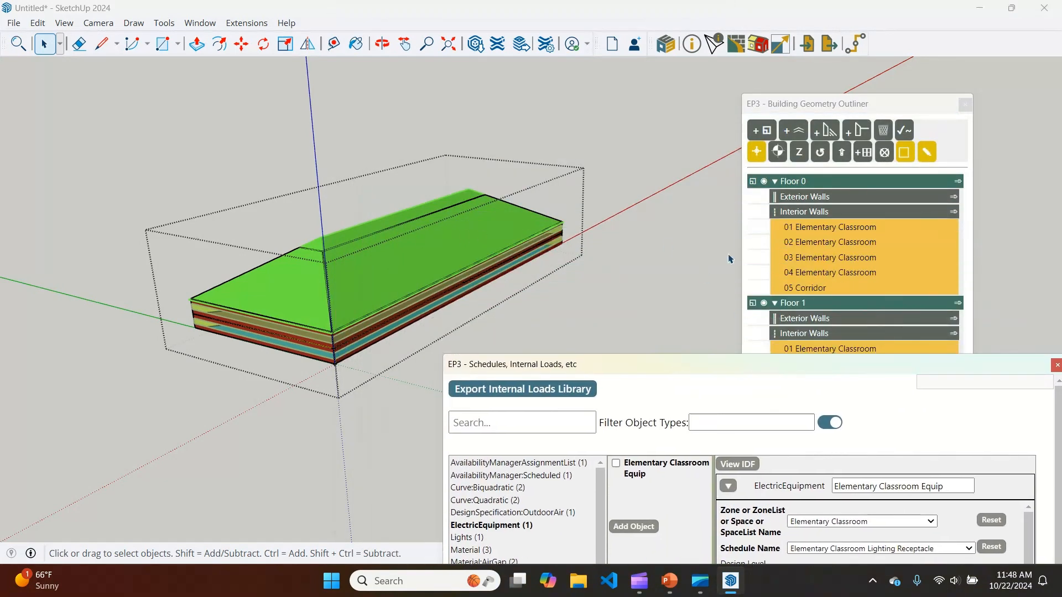
pyautogui.click(824, 289)
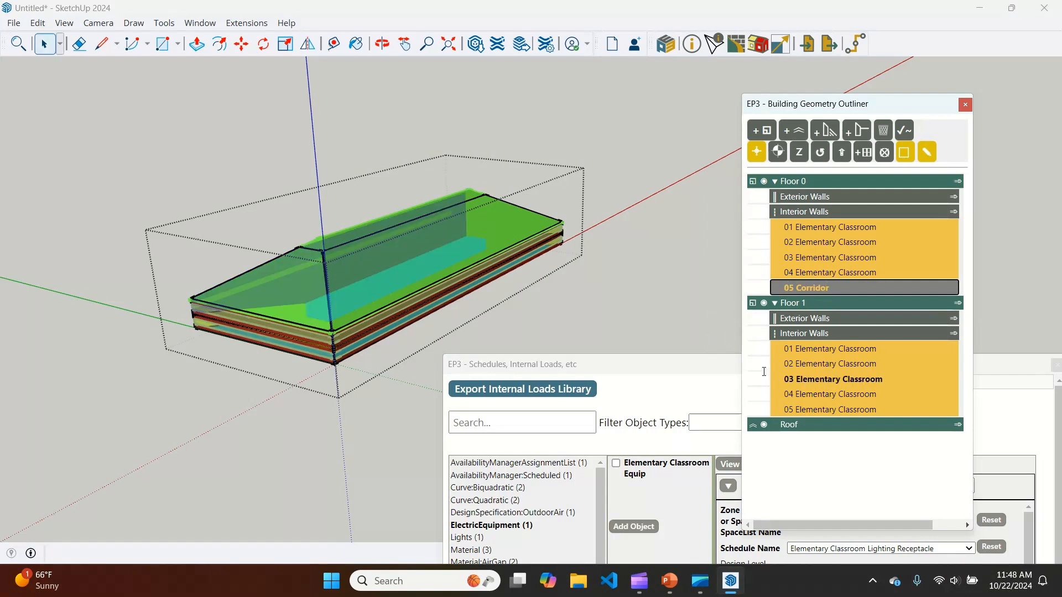
pyautogui.moveTo(677, 362); pyautogui.dragTo(612, 309)
pyautogui.click(634, 250)
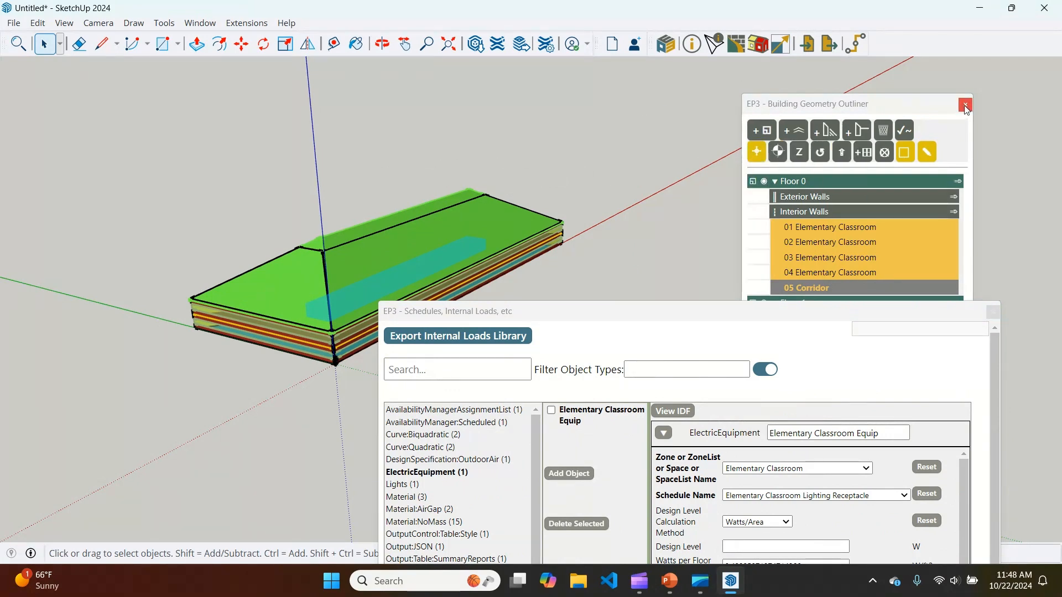
# Step: Open the HVAC outliner with its system schematic and close the internal loads window
pyautogui.click(855, 44)
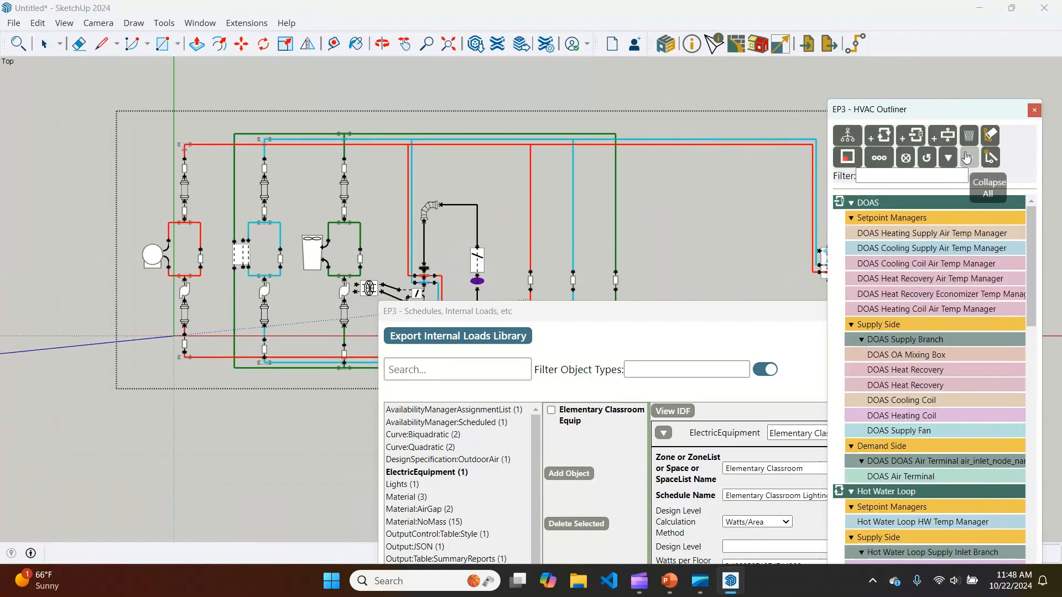
pyautogui.moveTo(700, 318); pyautogui.dragTo(502, 286)
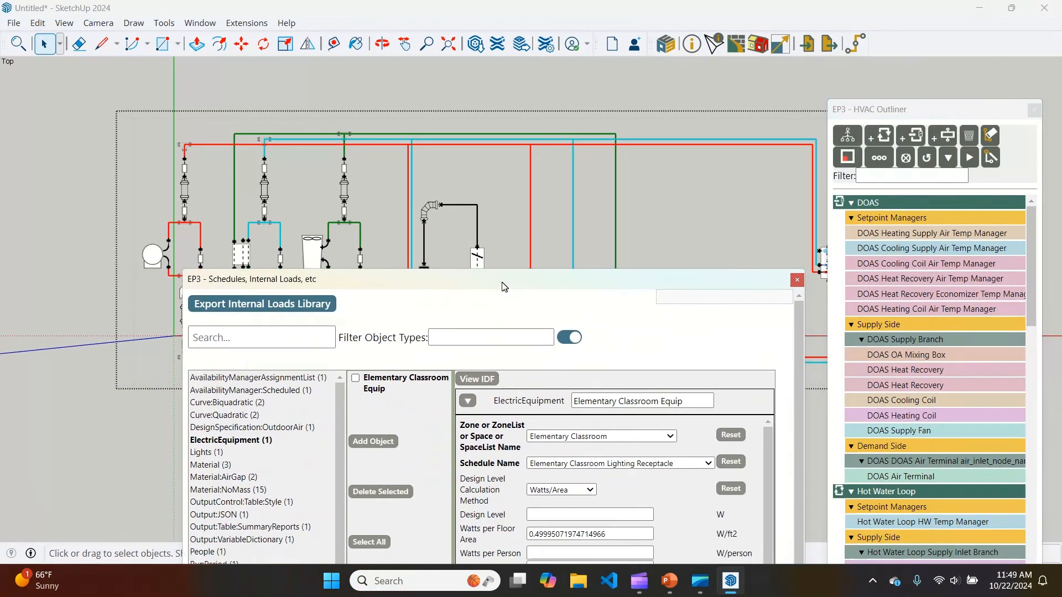
pyautogui.click(796, 282)
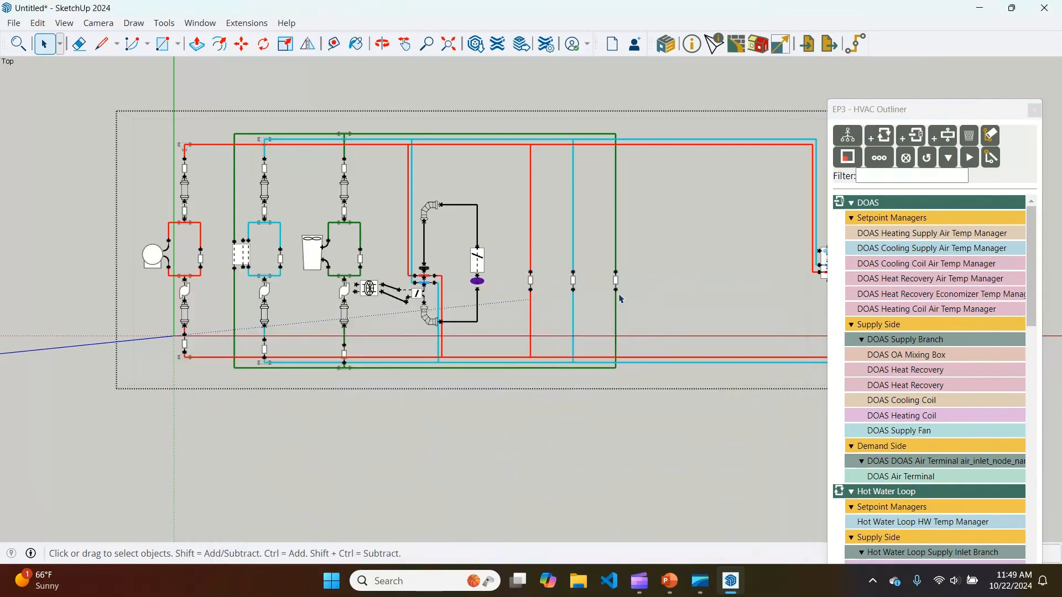
# Step: Examine the HVAC schematic, selecting the green condenser water loop and inspecting the DOAS air loop
pyautogui.scroll(-1, 51, 251)
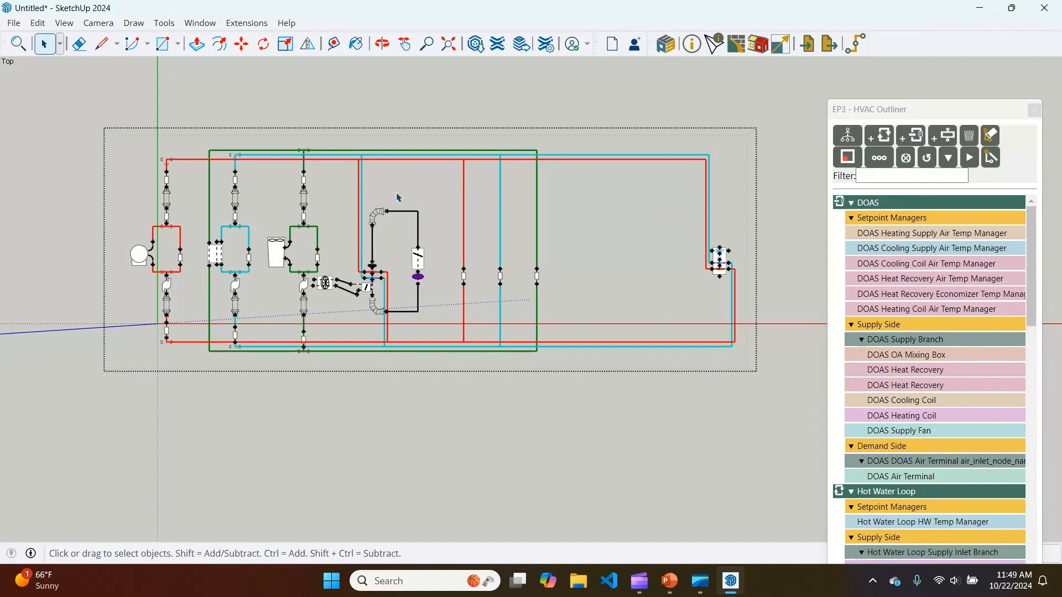
pyautogui.scroll(1, 334, 280)
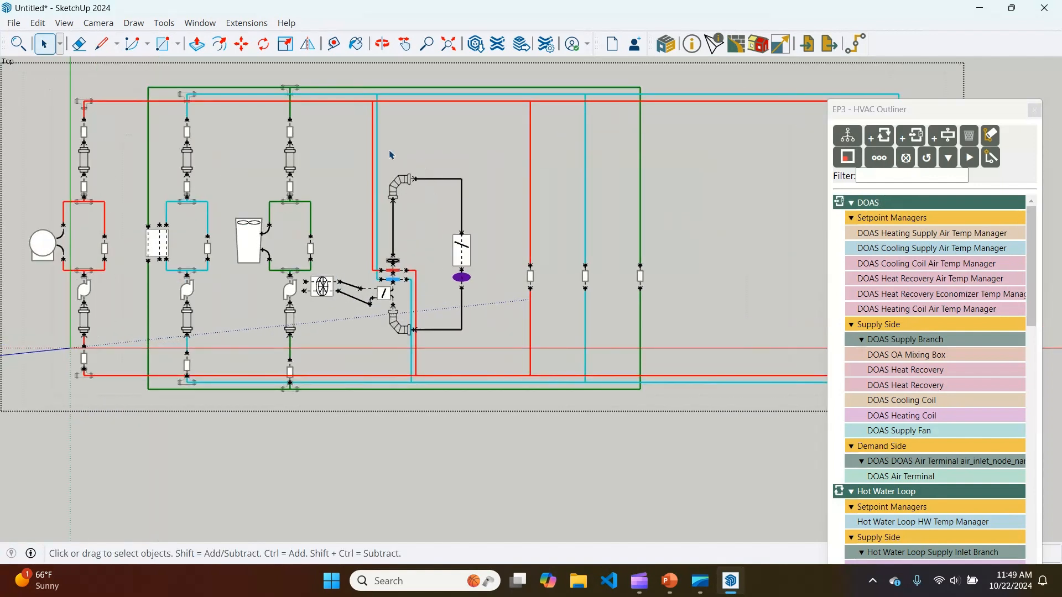
pyautogui.click(291, 333)
pyautogui.click(302, 342)
pyautogui.click(279, 212)
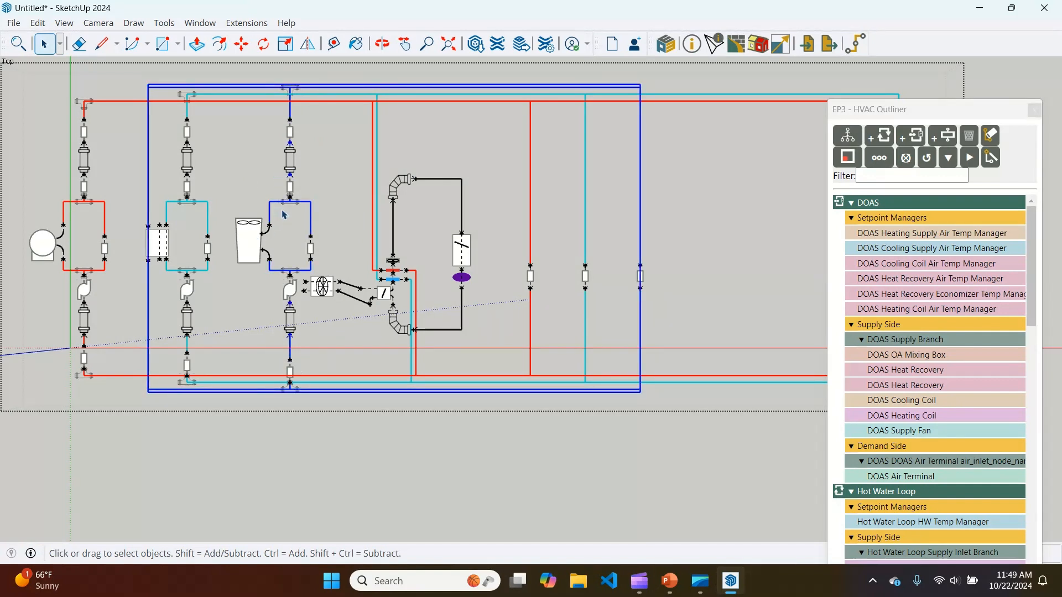
pyautogui.click(323, 171)
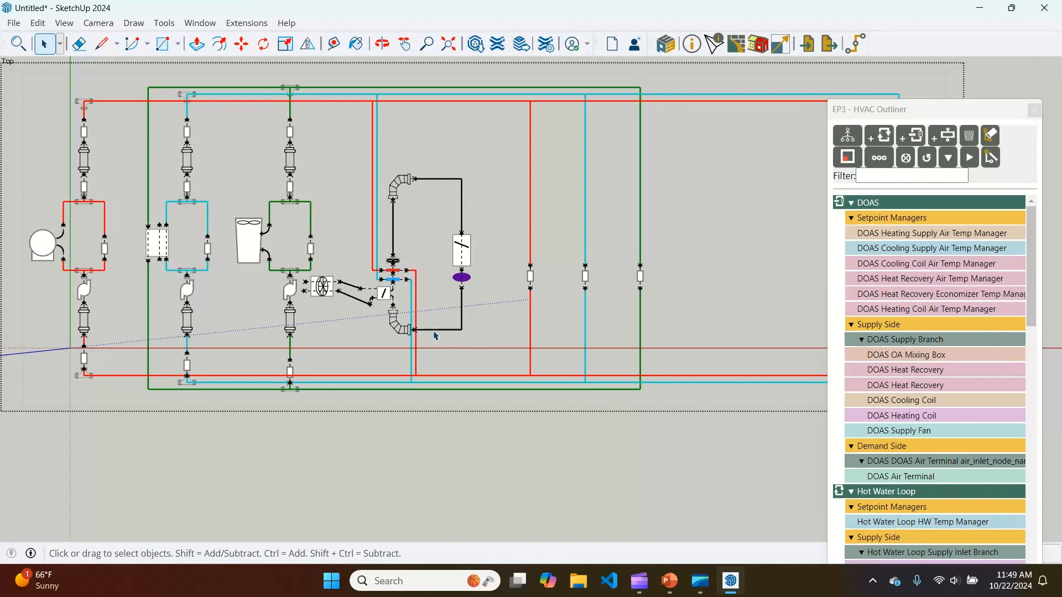
pyautogui.click(393, 193)
pyautogui.click(463, 147)
# Step: Open the selected object's info window and move it clear of the DOAS components in the schematic
pyautogui.click(692, 46)
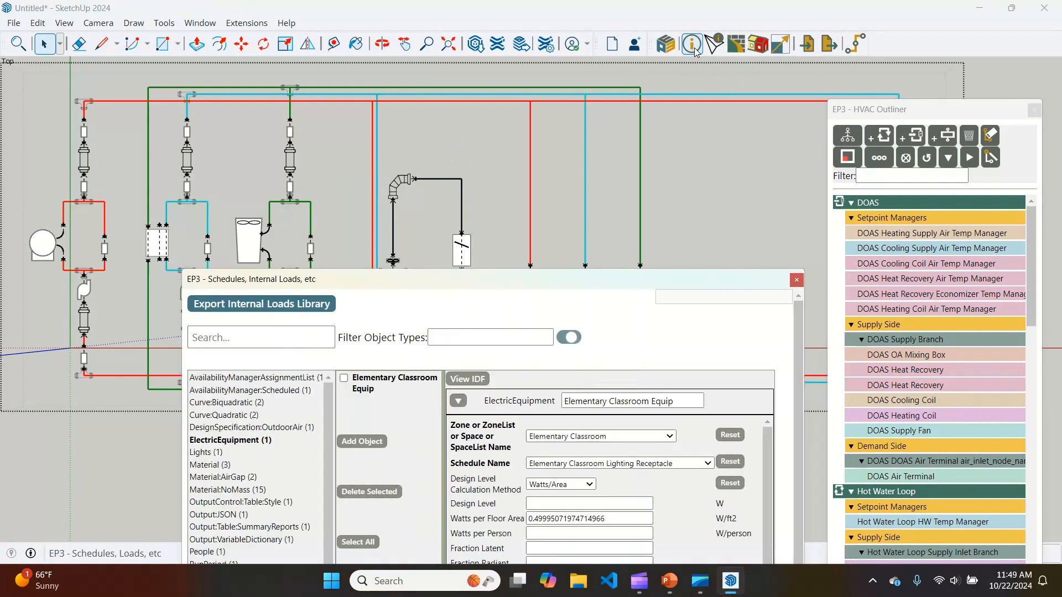
pyautogui.click(795, 275)
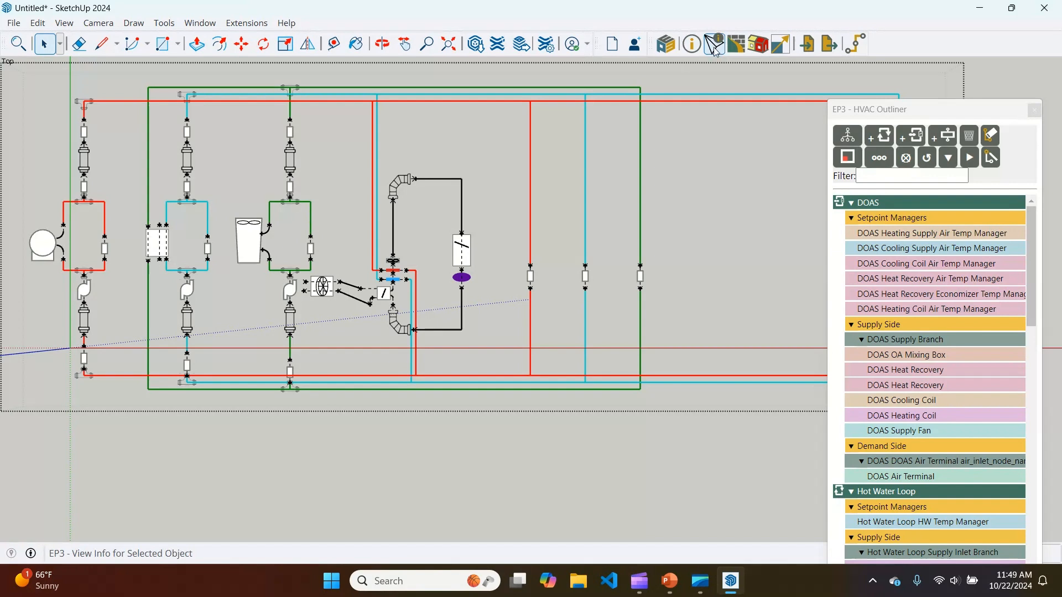
pyautogui.click(719, 50)
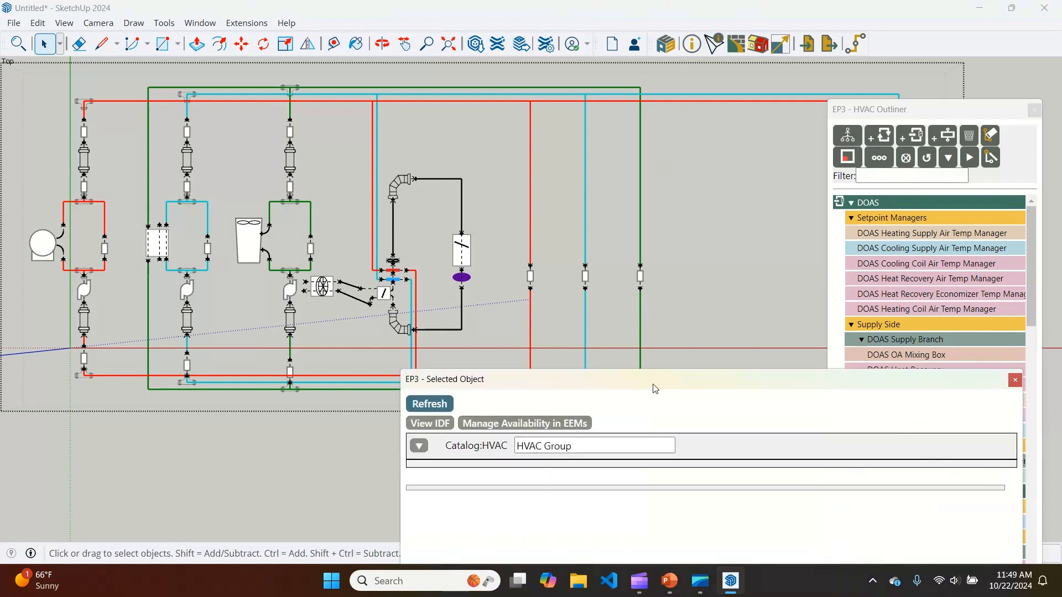
pyautogui.moveTo(655, 389); pyautogui.dragTo(518, 361)
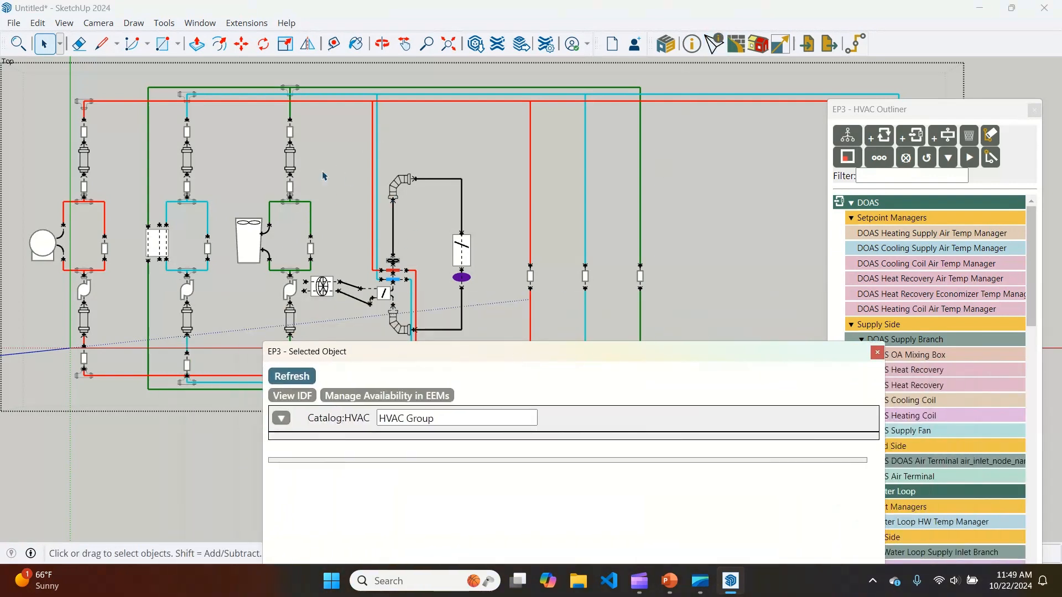
# Step: Examine the DOAS Heat Recovery component's name and object type labels close up in the schematic
pyautogui.scroll(-1, 323, 176)
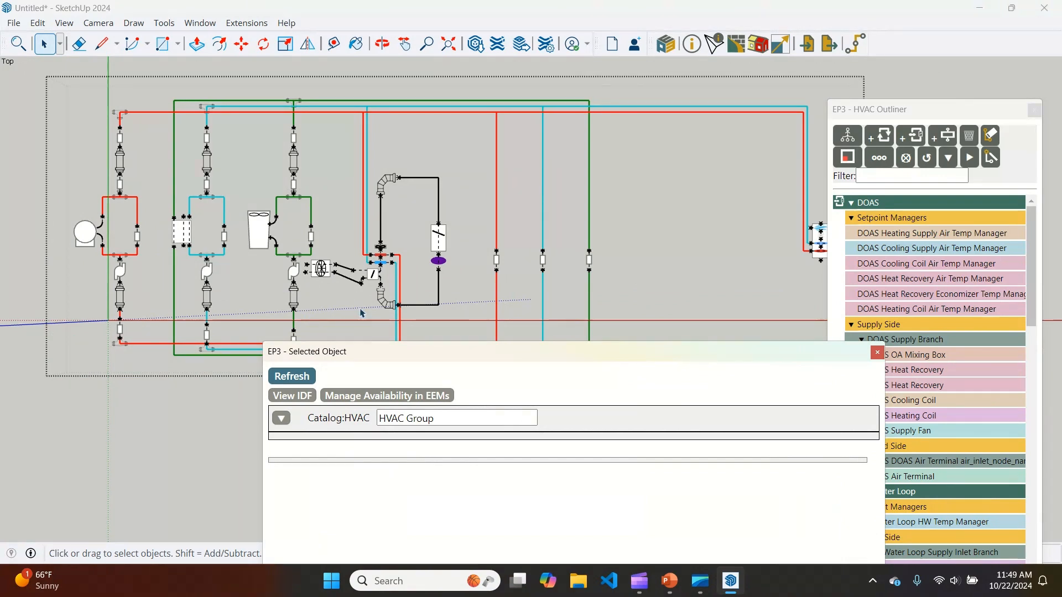
pyautogui.scroll(1, 323, 280)
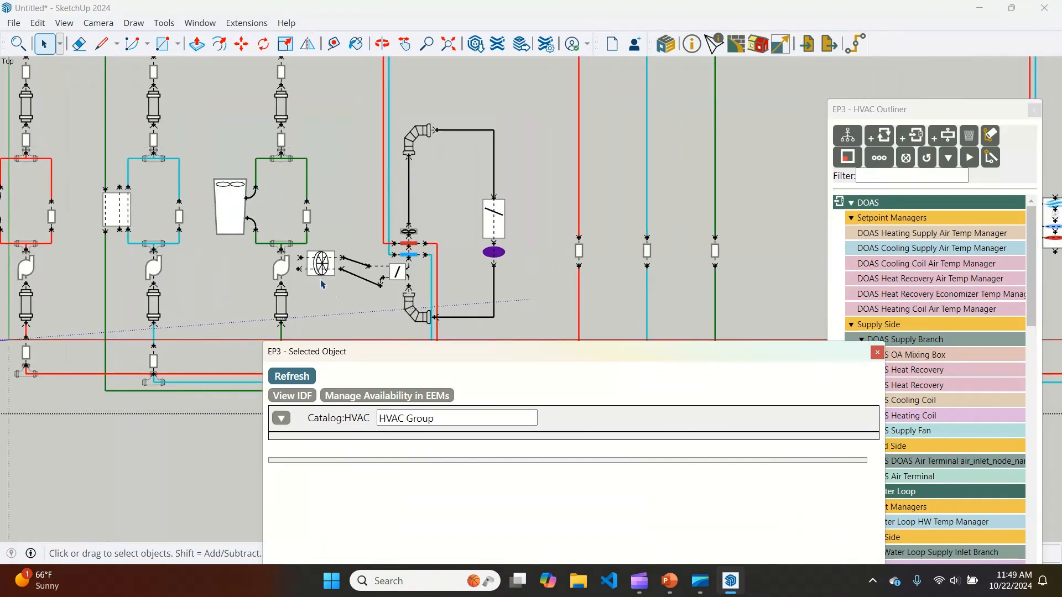
pyautogui.scroll(1, 334, 273)
pyautogui.scroll(3, 336, 272)
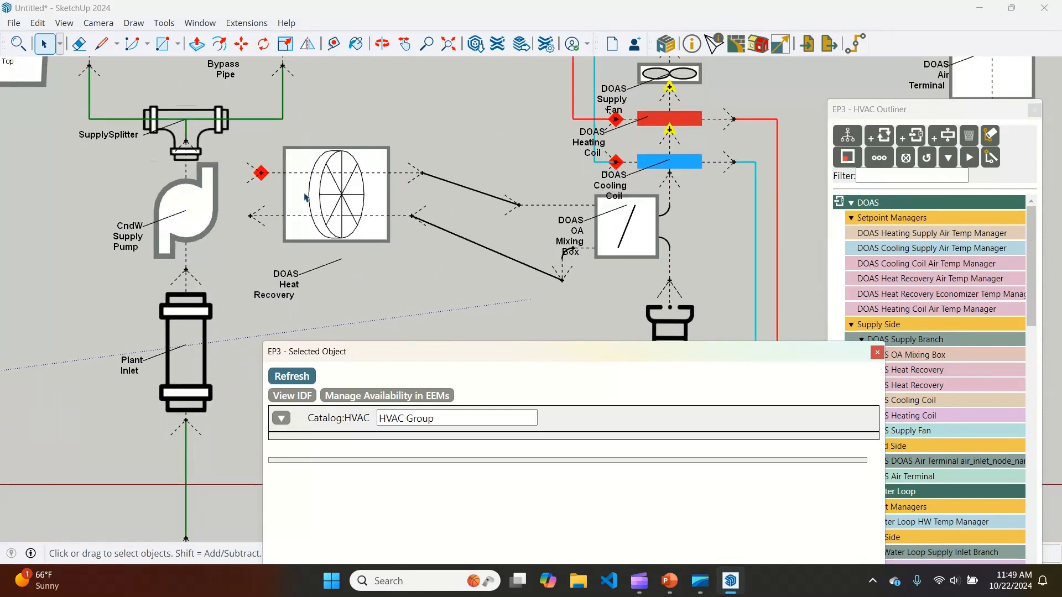
pyautogui.scroll(1, 283, 269)
pyautogui.scroll(1, 283, 266)
pyautogui.scroll(1, 283, 252)
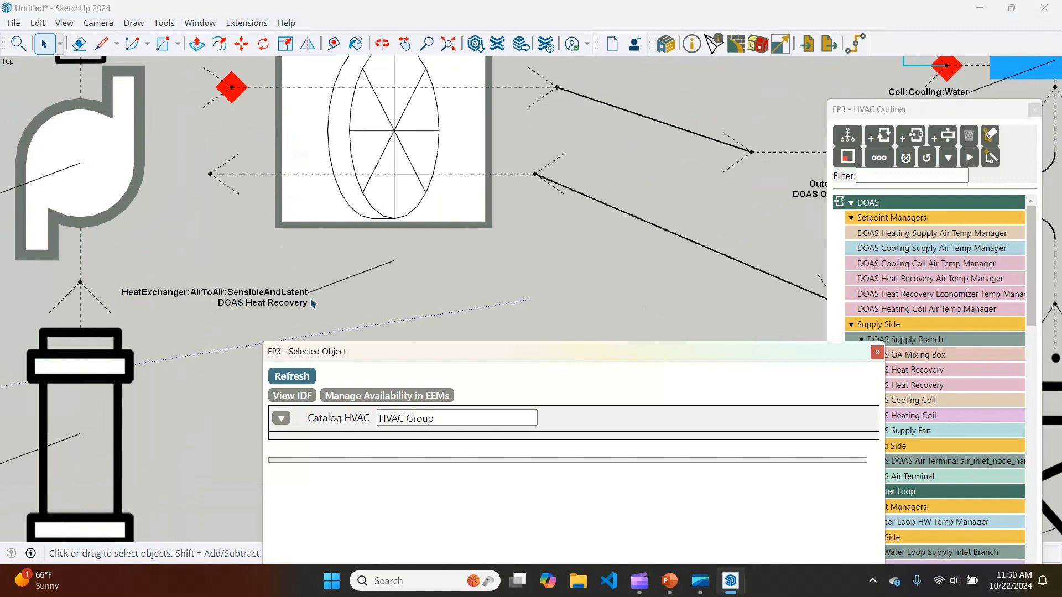
pyautogui.scroll(-5, 217, 307)
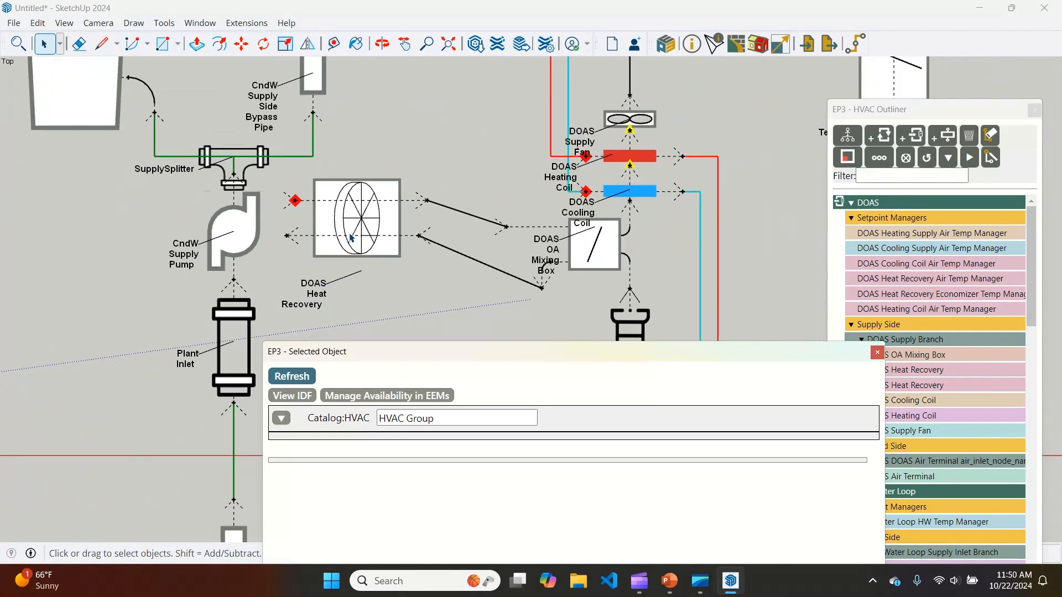
# Step: Select the DOAS Heat Recovery unit, review its heat exchanger effectiveness, node and frost control inputs, and close its info window
pyautogui.click(366, 232)
pyautogui.moveTo(432, 356); pyautogui.dragTo(393, 75)
pyautogui.scroll(-2, 403, 317)
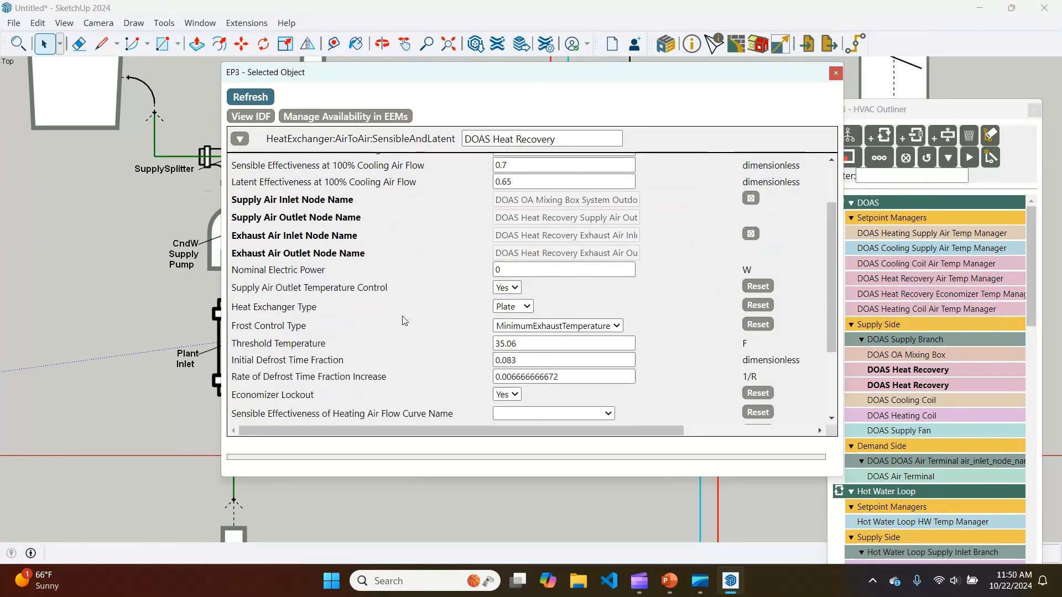
pyautogui.scroll(2, 412, 317)
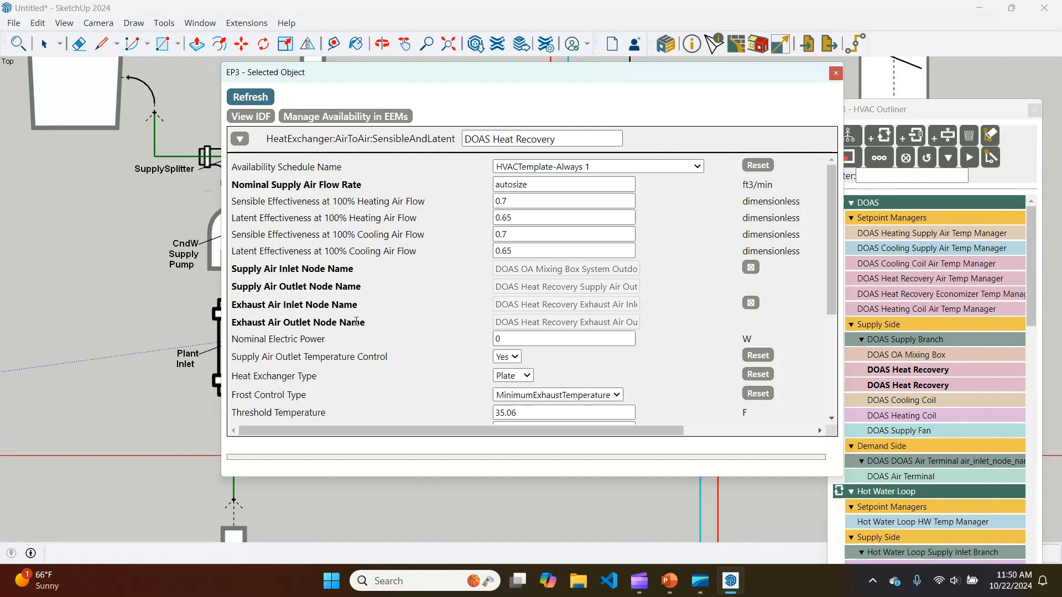
pyautogui.click(836, 73)
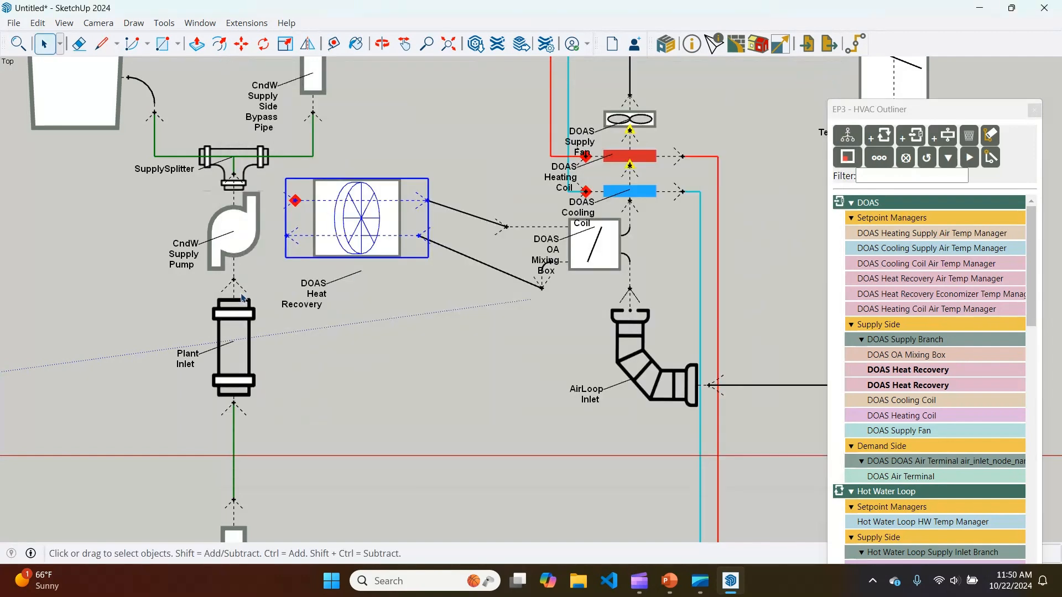
pyautogui.scroll(-3, 242, 299)
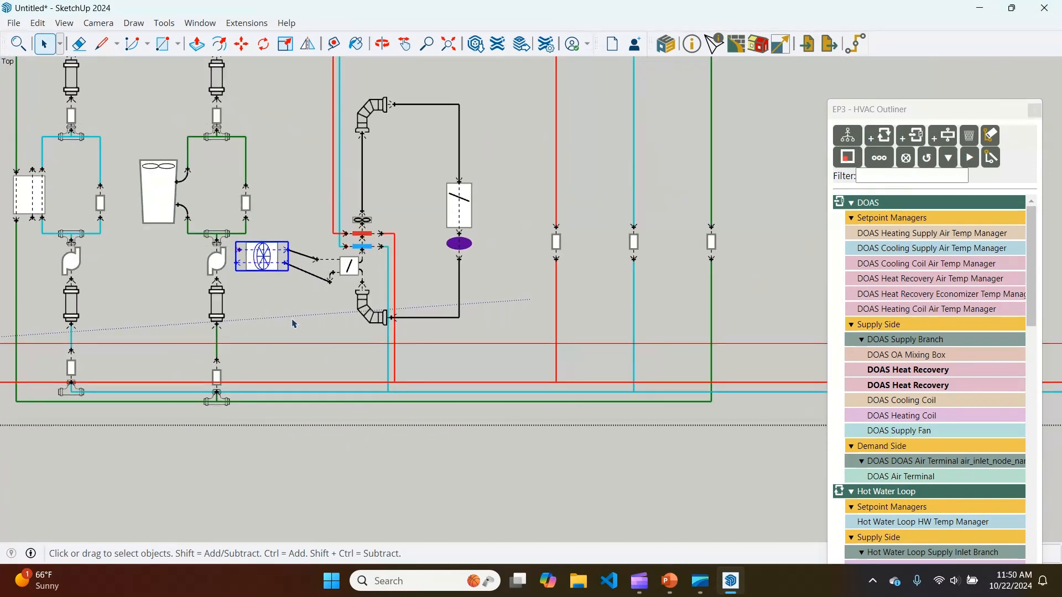
# Step: Select the DOAS Air Terminal in the demand side of the air loop and examine its label close up
pyautogui.click(293, 324)
pyautogui.scroll(-2, 194, 318)
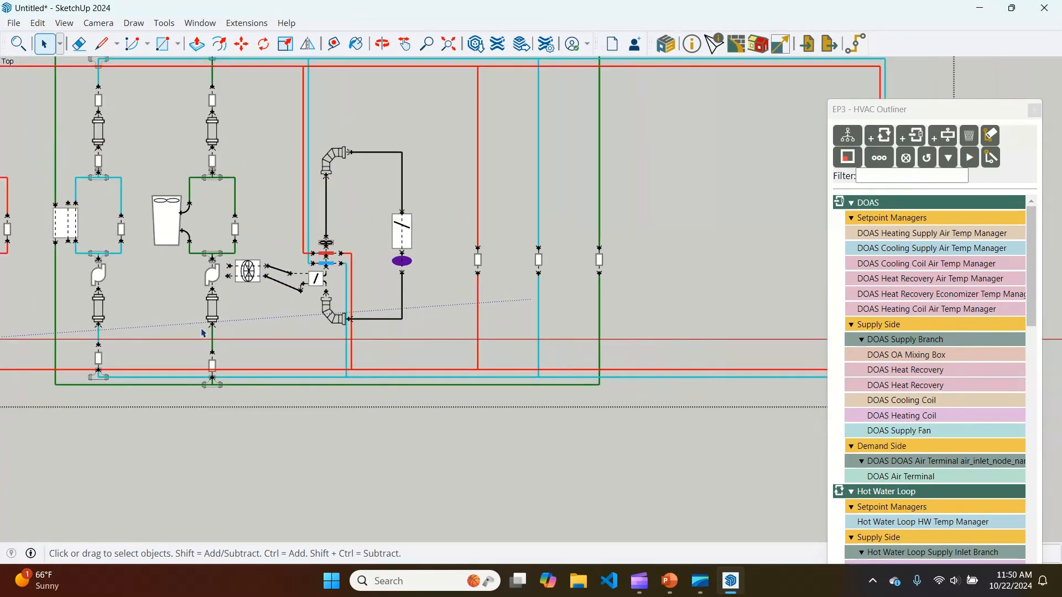
pyautogui.click(402, 242)
pyautogui.scroll(-2, 193, 238)
pyautogui.scroll(2, 554, 254)
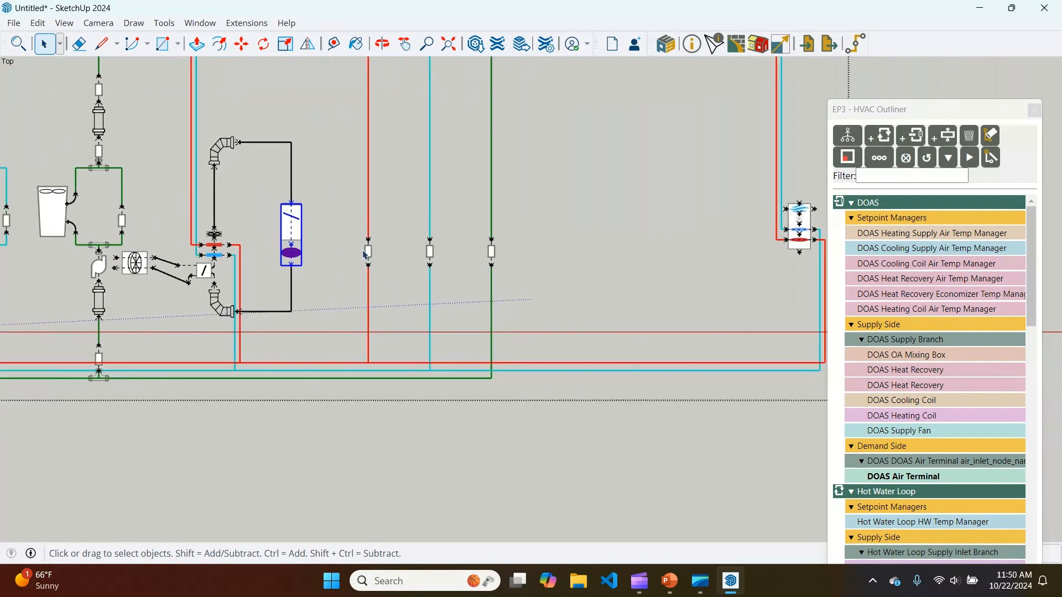
pyautogui.click(807, 224)
pyautogui.click(292, 222)
pyautogui.scroll(3, 285, 233)
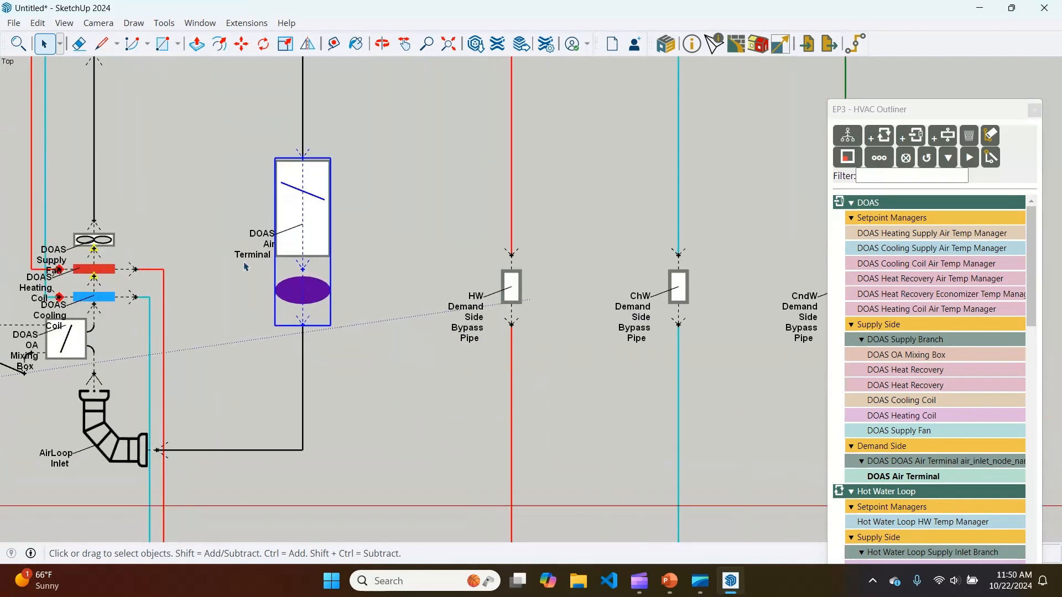
# Step: Select the fan coil at the far end of the schematic and inspect its coils and water connections close up
pyautogui.scroll(-3, 132, 241)
pyautogui.click(679, 239)
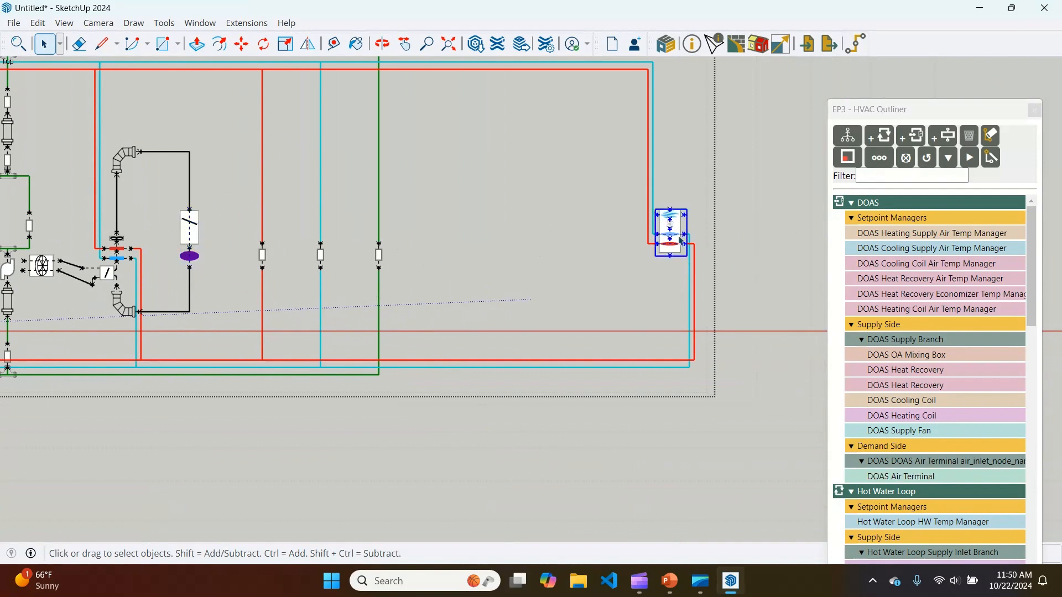
pyautogui.scroll(3, 680, 241)
pyautogui.scroll(-2, 686, 249)
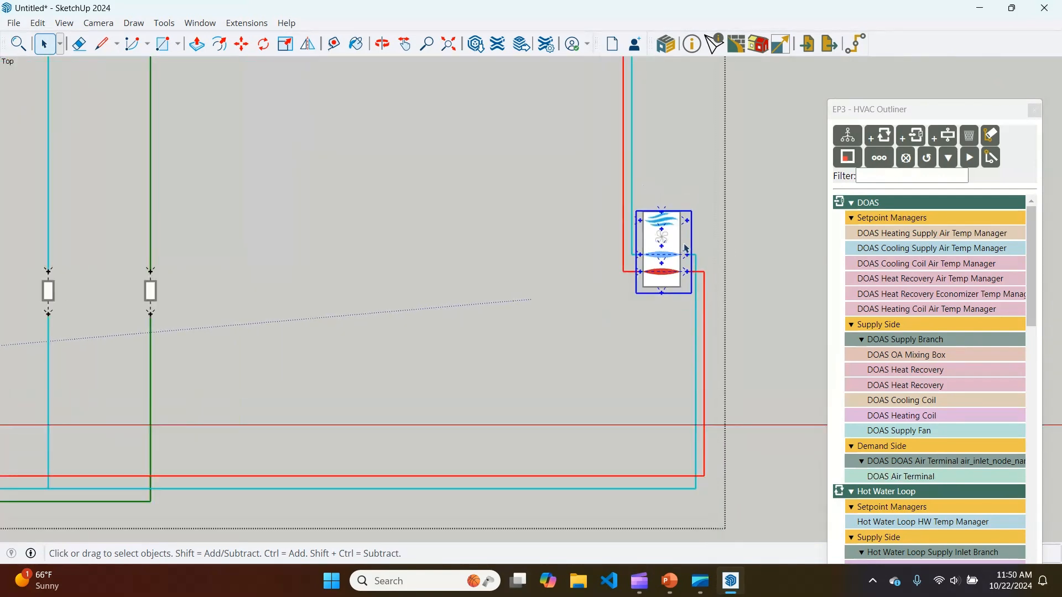
# Step: Review the conditioning equipment assigned to each zone in the Select Zone Conditioning Equipment window, and close it
pyautogui.scroll(-3, 686, 249)
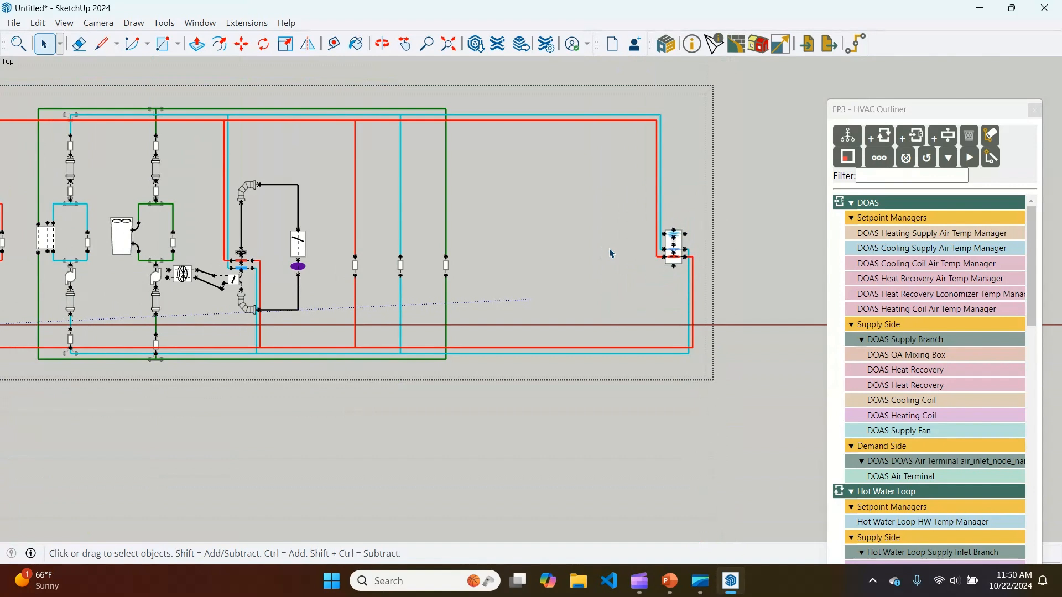
pyautogui.click(839, 167)
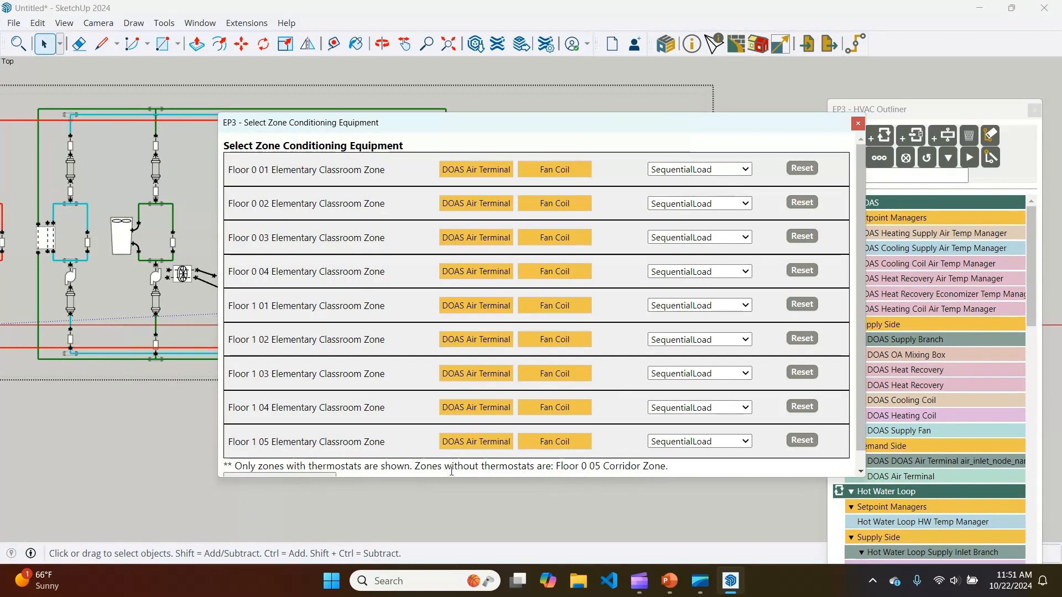
pyautogui.click(859, 124)
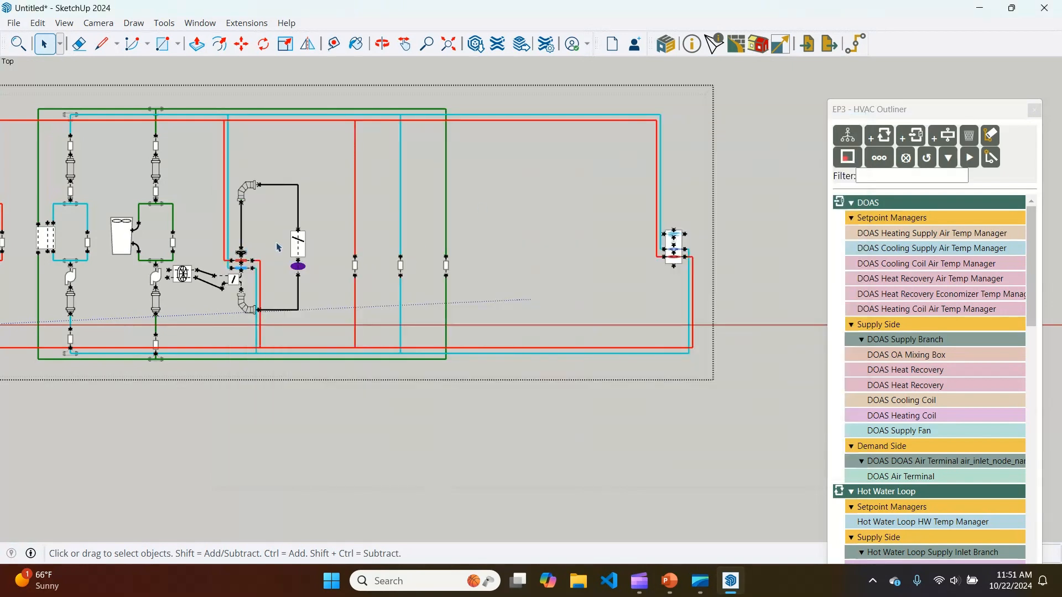
# Step: Open the DOAS Air Terminal's info window and move it clear of the component in the schematic
pyautogui.click(307, 250)
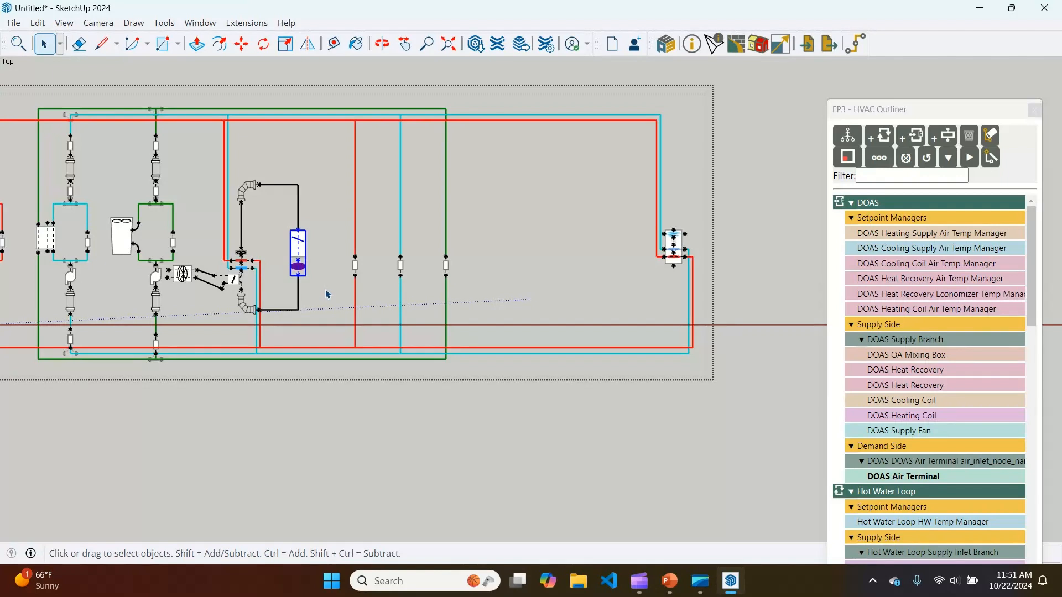
pyautogui.scroll(3, 281, 249)
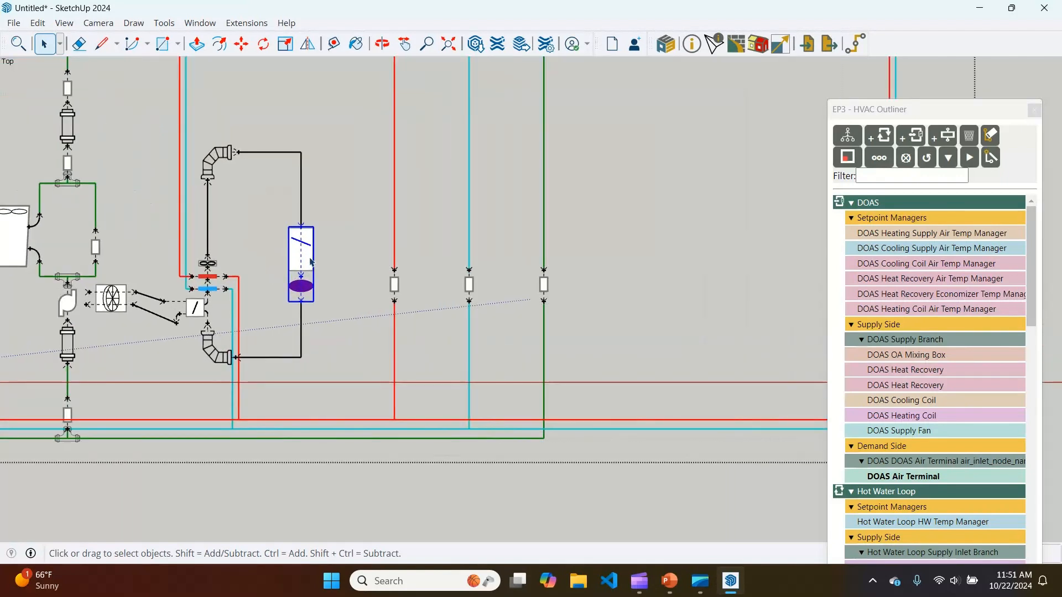
pyautogui.click(714, 44)
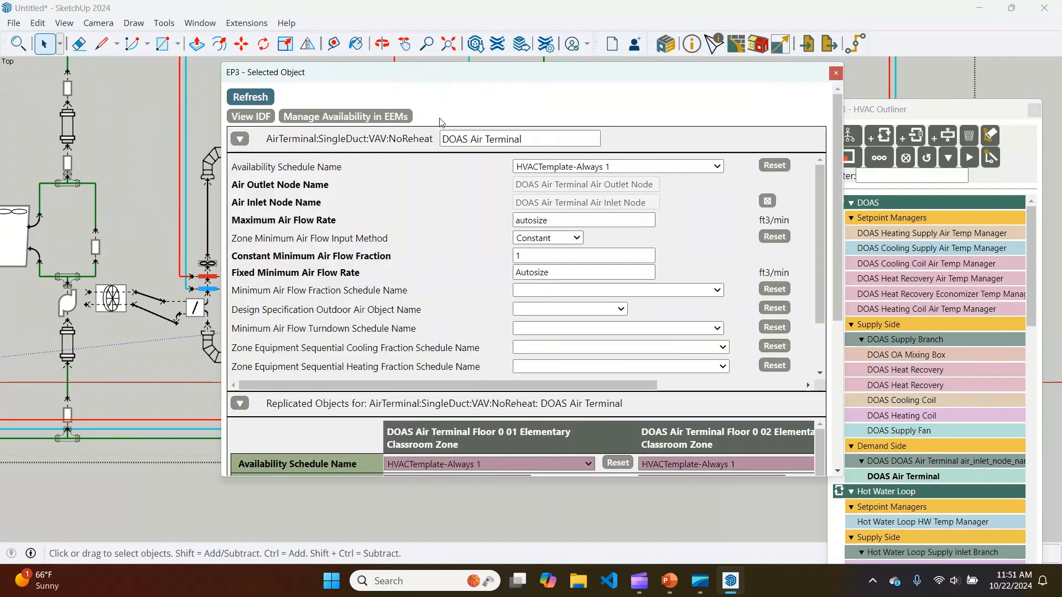
pyautogui.moveTo(461, 82); pyautogui.dragTo(668, 104)
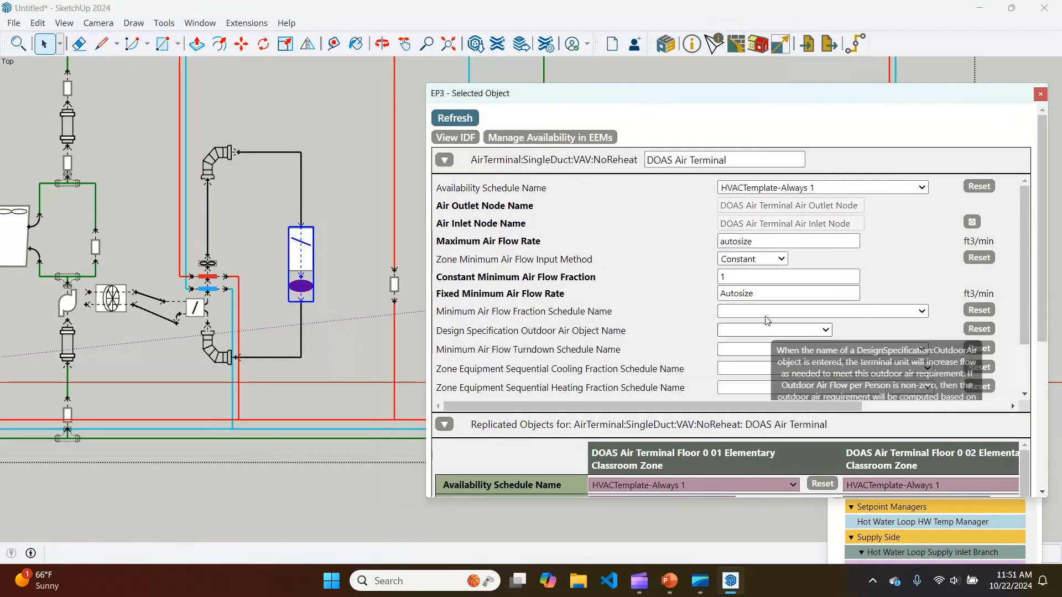
# Step: Review the replicated objects table for the DOAS Air Terminal, covering each classroom zone's inputs
pyautogui.scroll(-10, 650, 250)
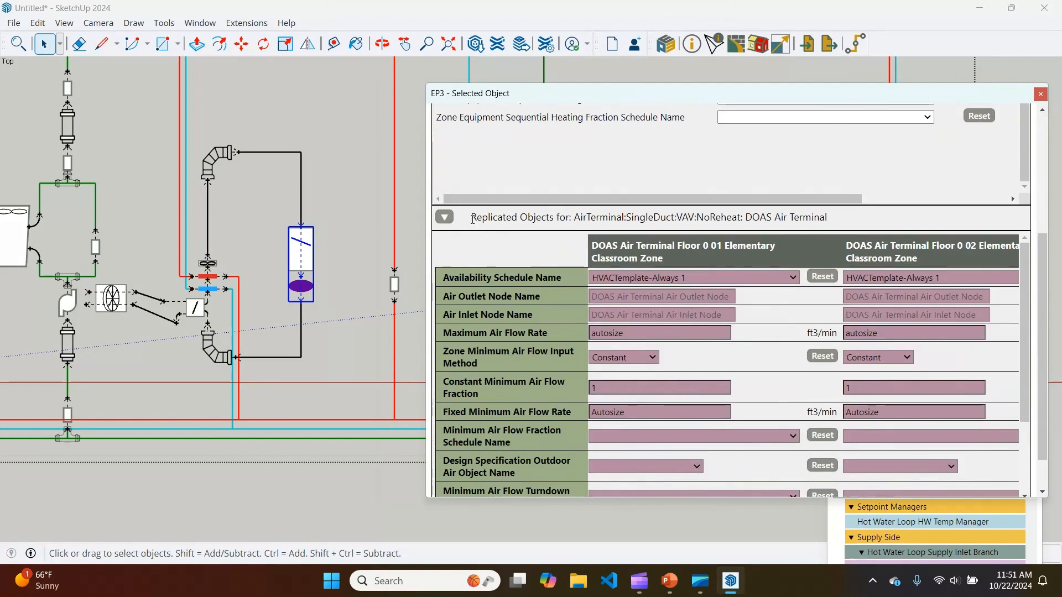
pyautogui.moveTo(472, 219); pyautogui.dragTo(574, 219)
pyautogui.click(581, 220)
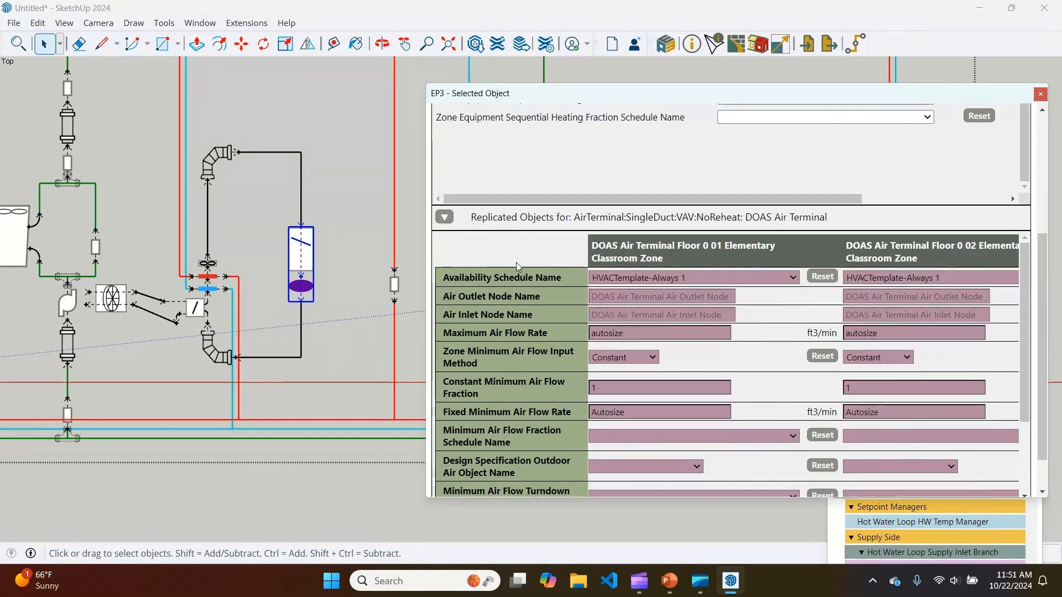
pyautogui.scroll(-2, 553, 246)
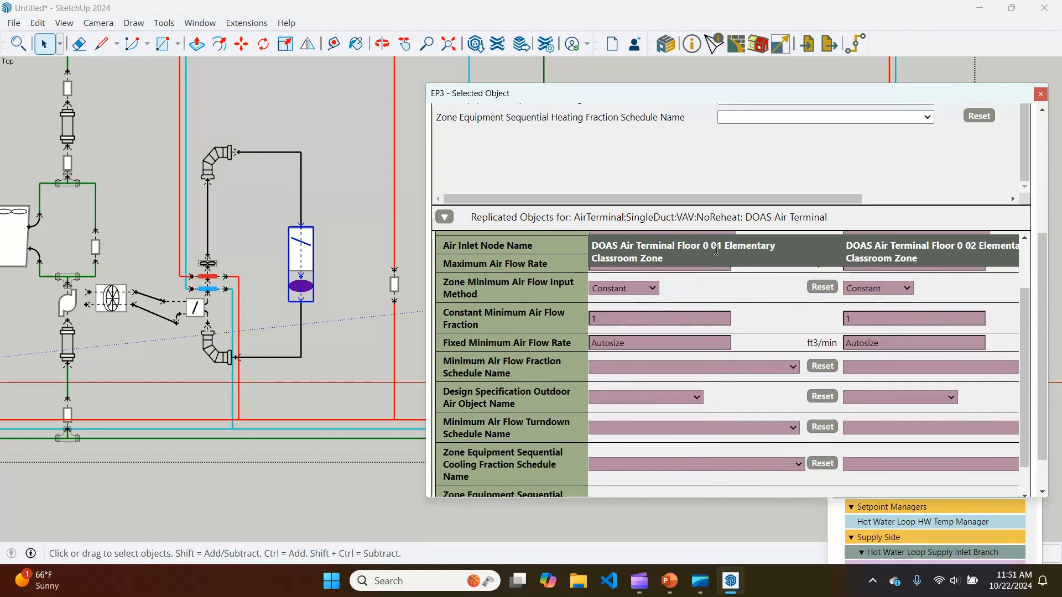
pyautogui.scroll(2, 717, 250)
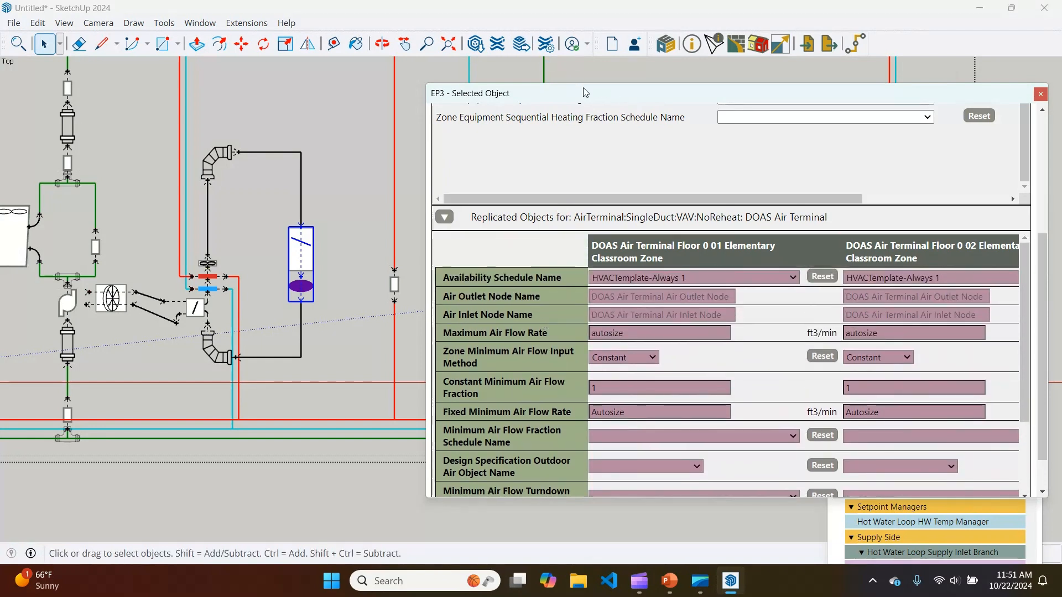
# Step: Reposition the info window and compare the replicated terminals' air flow inputs with those of the template DOAS Air Terminal
pyautogui.moveTo(587, 93); pyautogui.dragTo(553, 44)
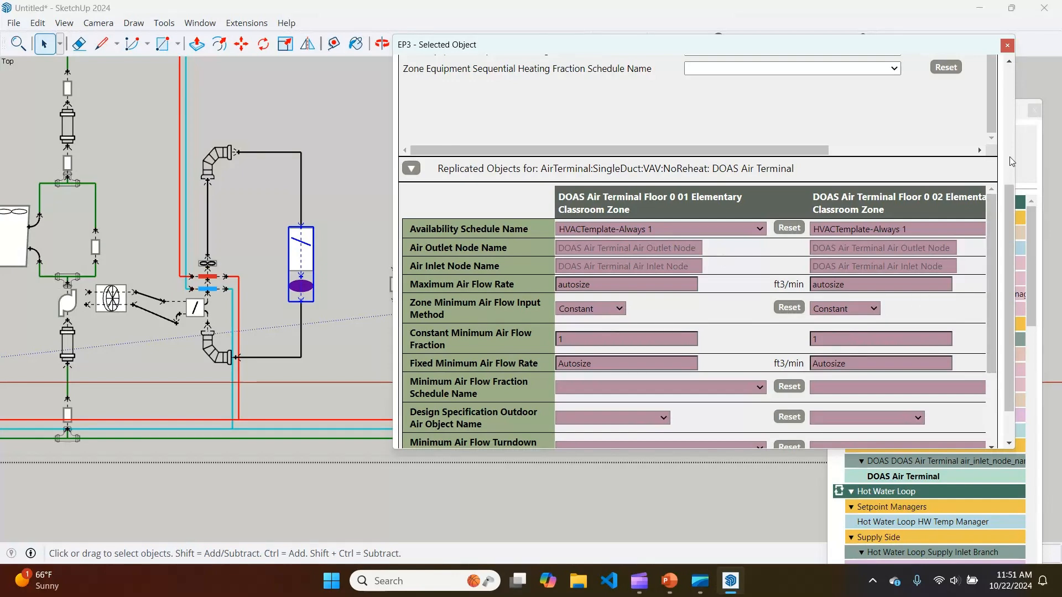
pyautogui.scroll(-2, 719, 332)
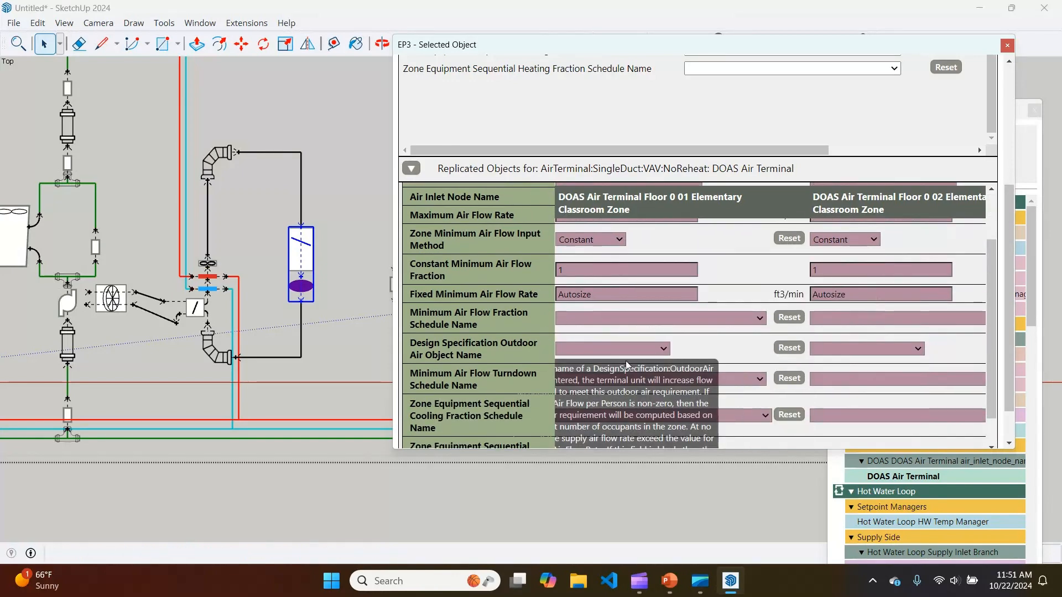
pyautogui.scroll(2, 628, 365)
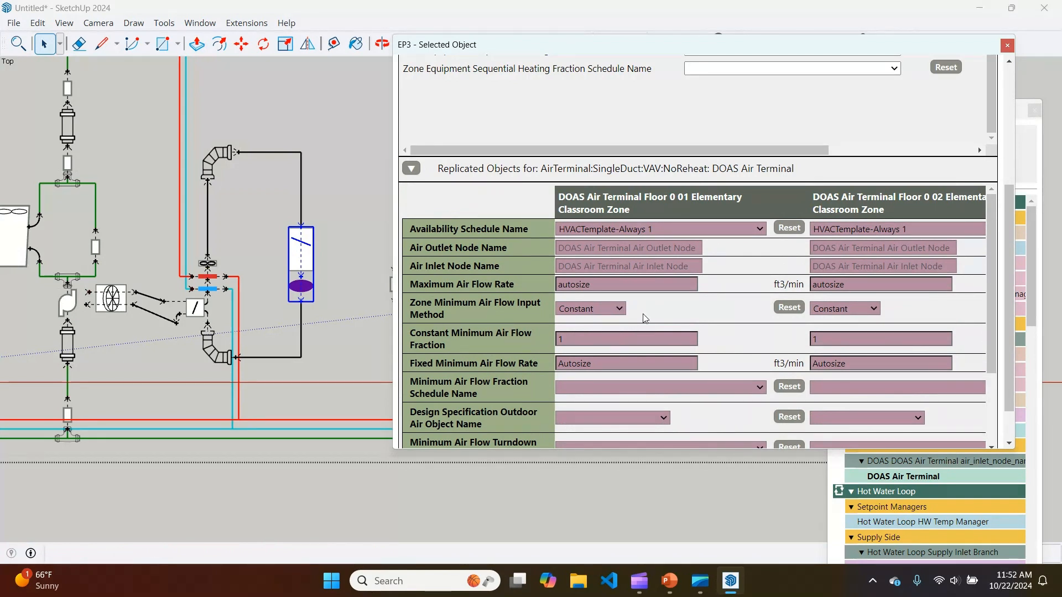
pyautogui.click(614, 283)
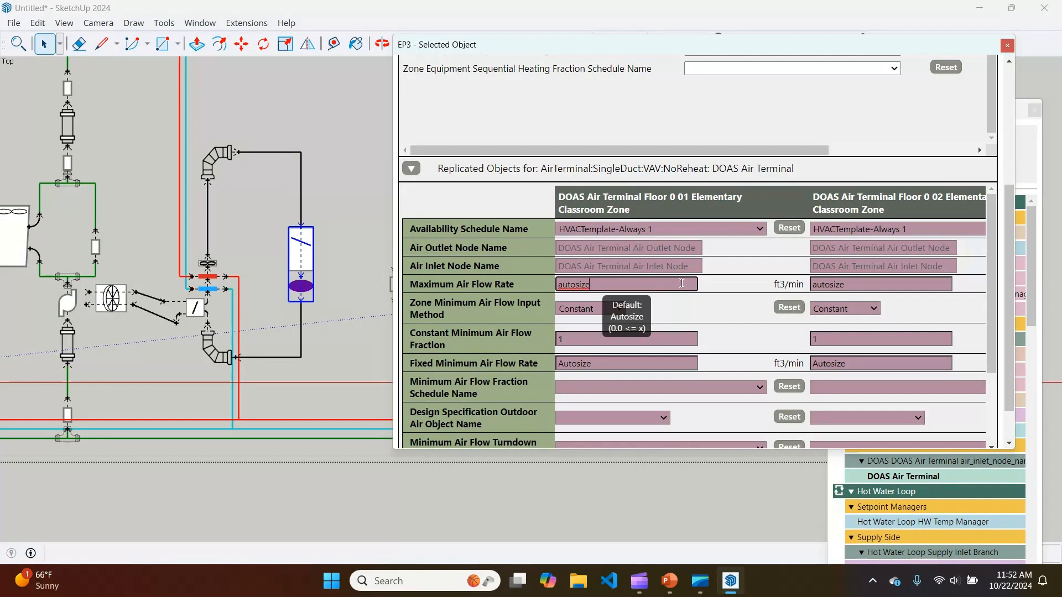
pyautogui.scroll(4, 681, 283)
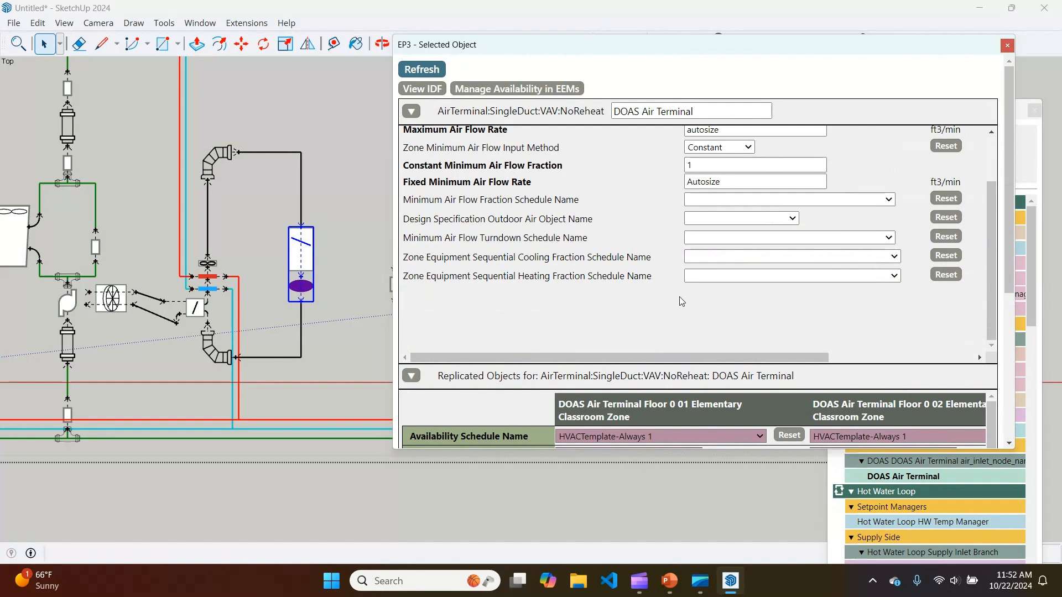
pyautogui.scroll(-4, 577, 258)
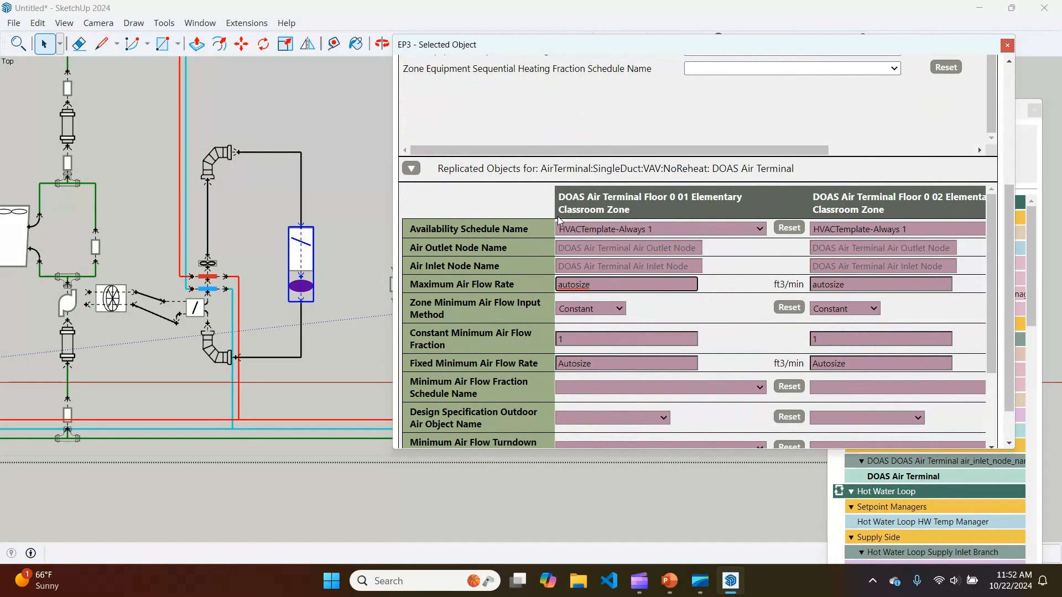
pyautogui.click(470, 315)
pyautogui.scroll(-1, 518, 264)
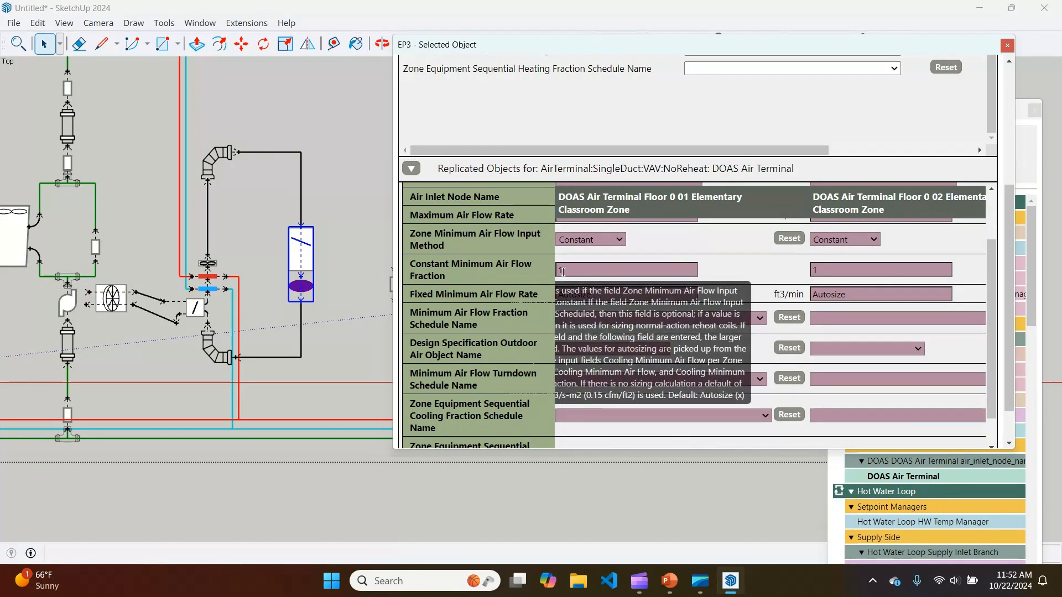
pyautogui.scroll(1, 562, 271)
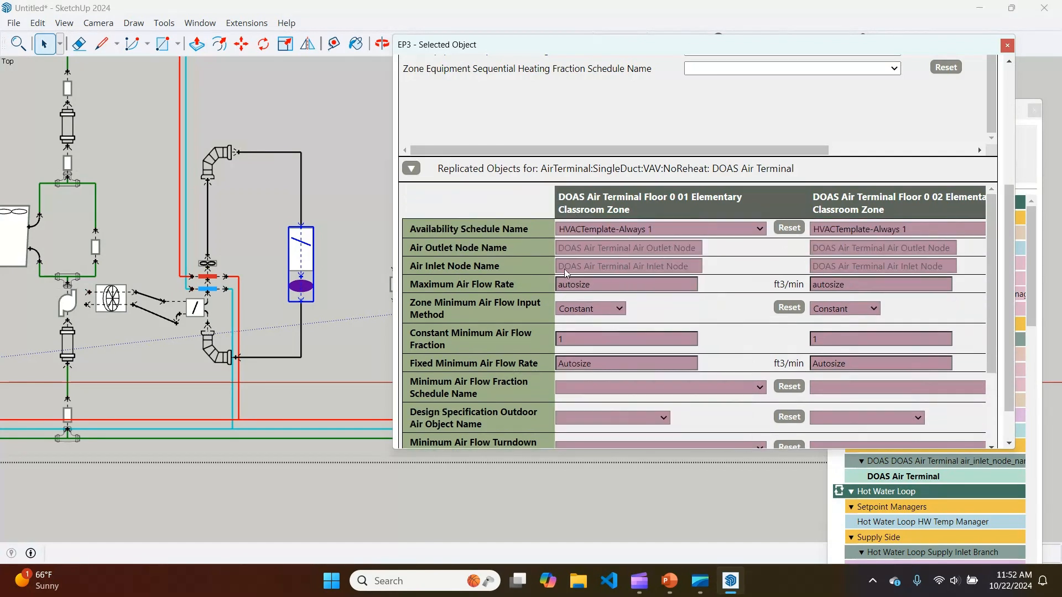
# Step: Set the Constant Minimum Air Flow Fraction to 0.5 for the Floor 0 01 Elementary Classroom Zone air terminal and refresh the object data
pyautogui.click(625, 338)
pyautogui.write('0.5')
pyautogui.press('Tab')
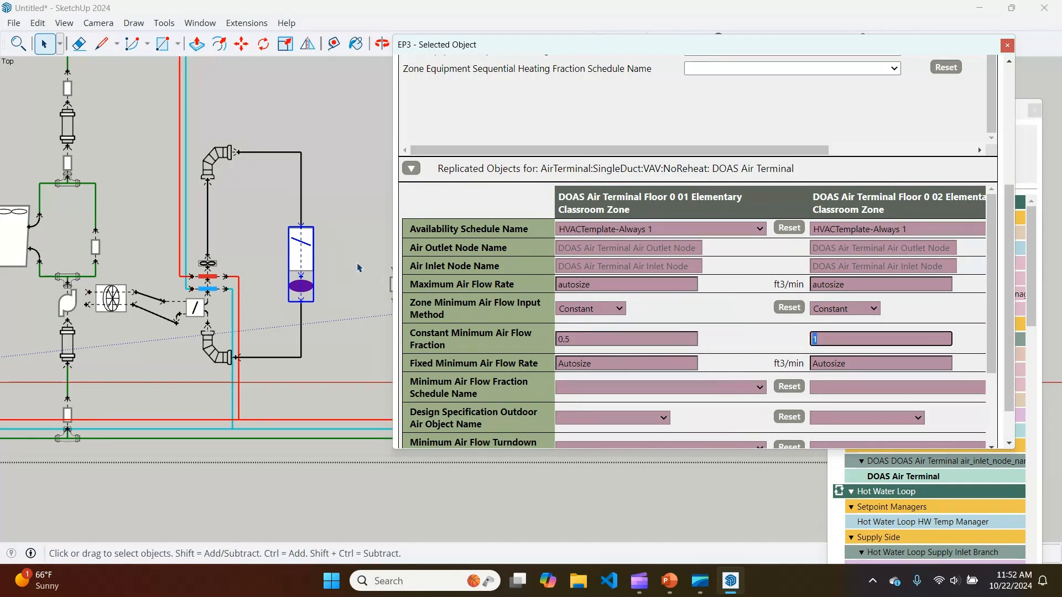
pyautogui.scroll(5, 718, 194)
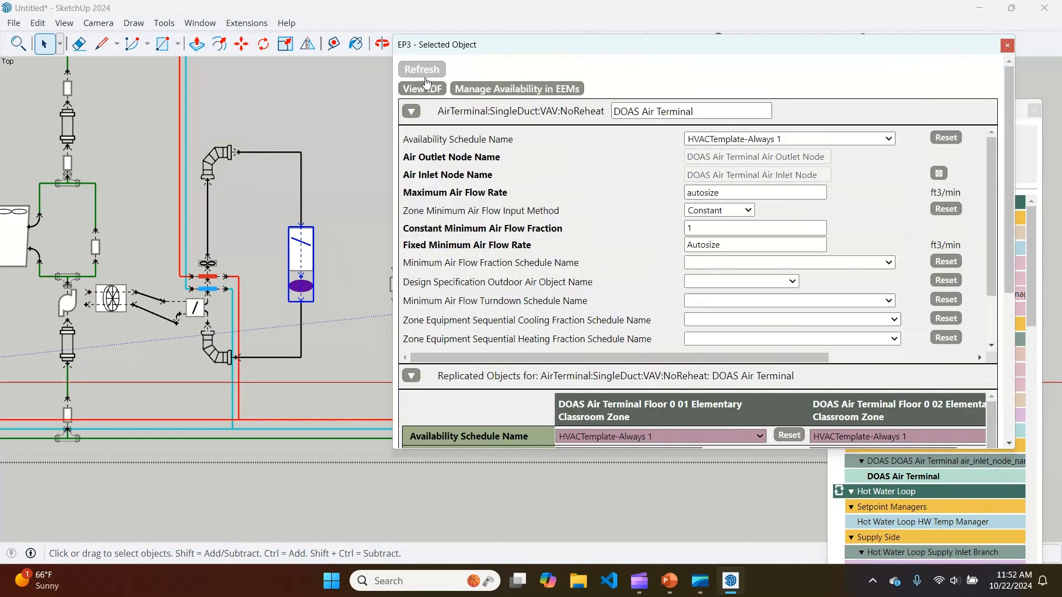
pyautogui.scroll(-6, 526, 185)
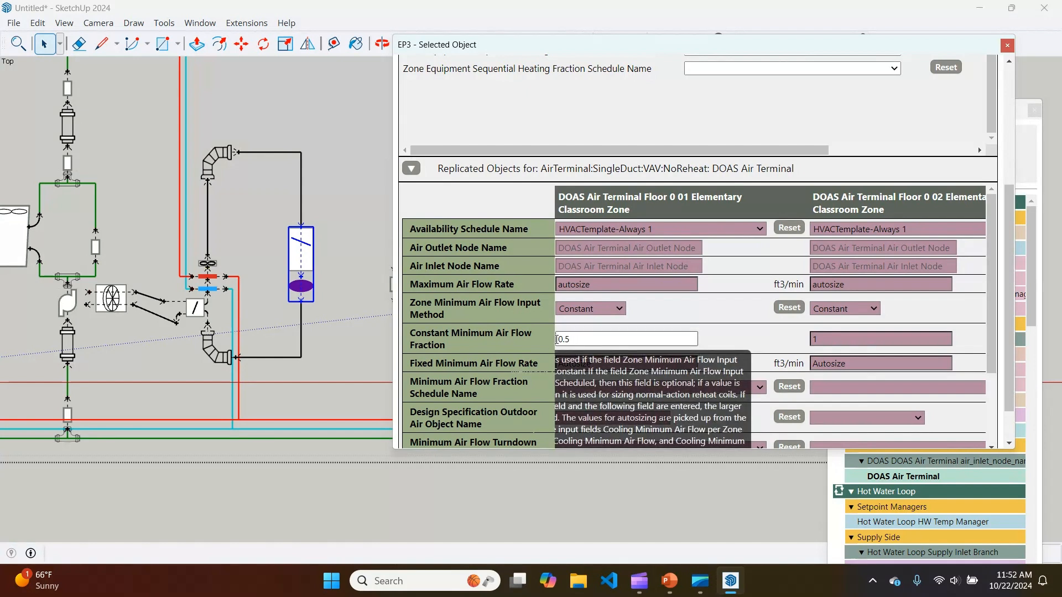
# Step: Check the replicated air terminal inputs for the overridden zone value and close the object info window
pyautogui.scroll(-3, 556, 339)
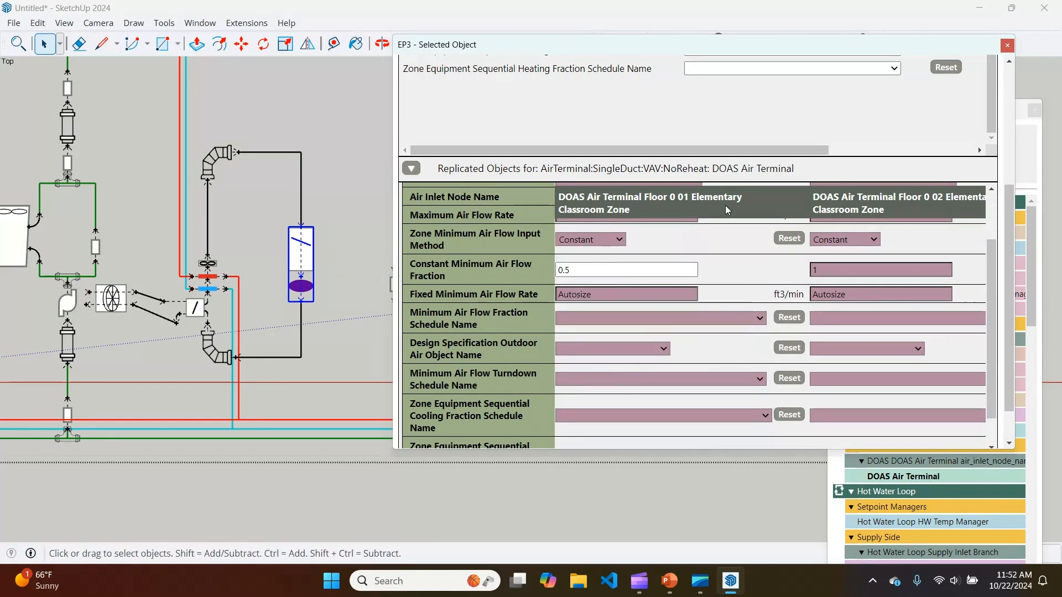
pyautogui.scroll(1, 722, 279)
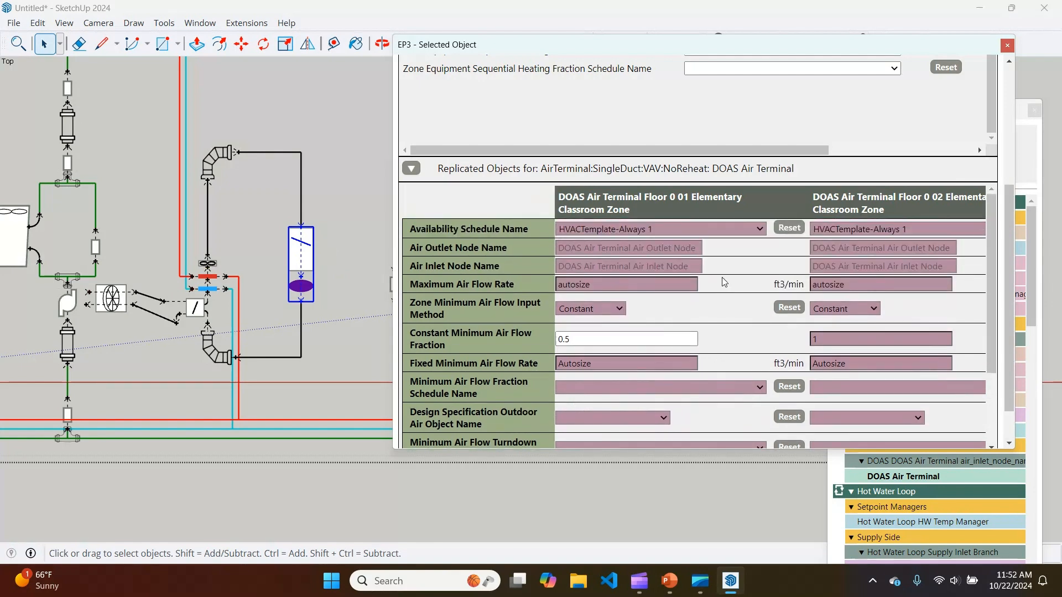
pyautogui.click(1008, 45)
# Step: Collapse the DOAS, Hot Water Loop, Chilled Water Loop and Condenser Water Loop entries in the HVAC outline
pyautogui.scroll(-4, 456, 277)
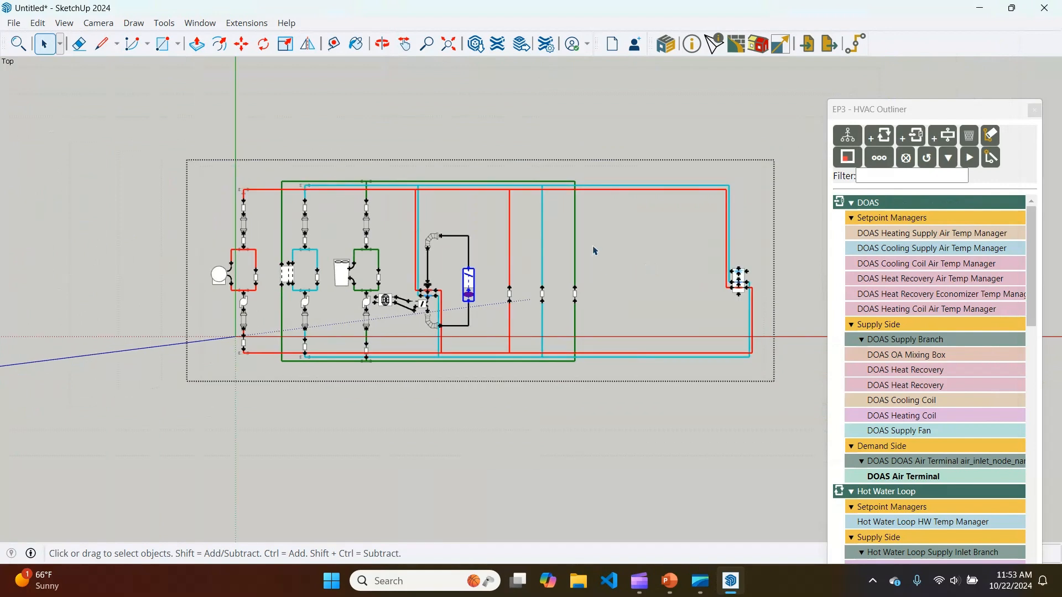
pyautogui.scroll(1, 687, 209)
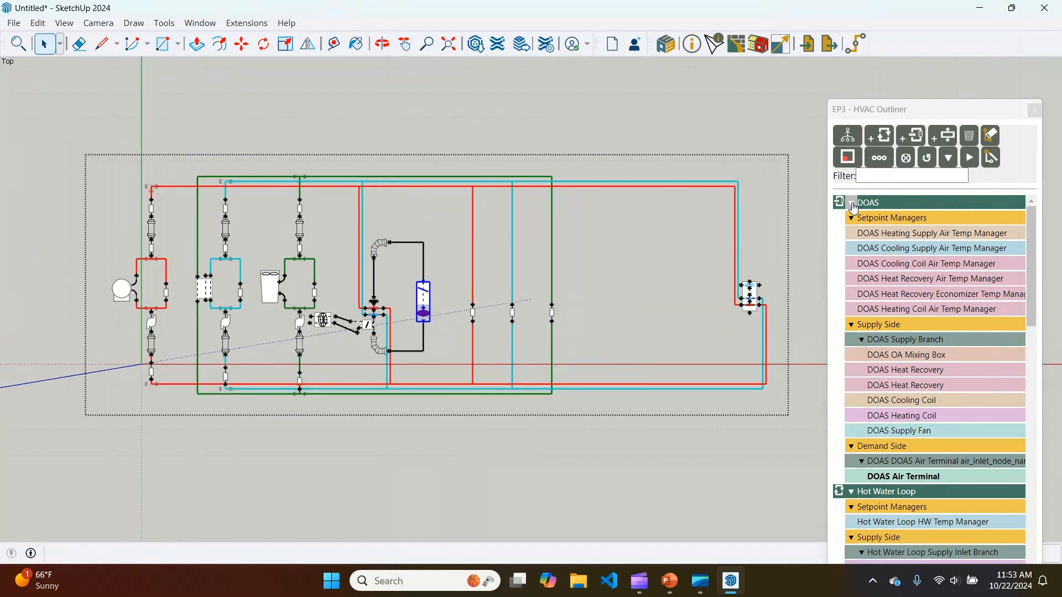
pyautogui.click(851, 203)
pyautogui.click(852, 218)
pyautogui.click(852, 233)
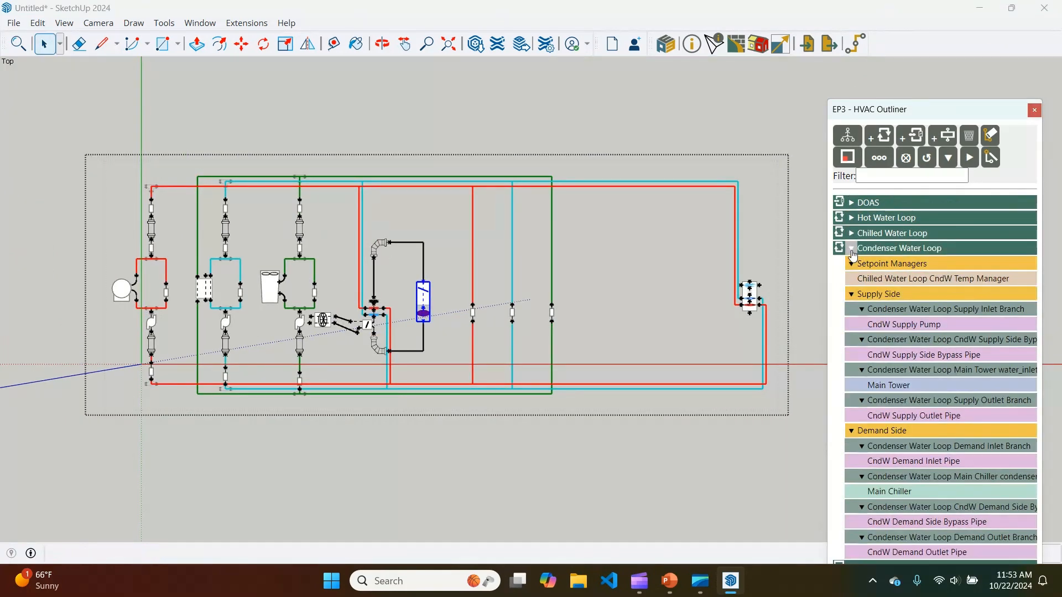
pyautogui.click(852, 248)
# Step: Highlight the DOAS, Hot Water Loop and Chilled Water Loop one by one in the HVAC schematic and clear the selection
pyautogui.click(880, 203)
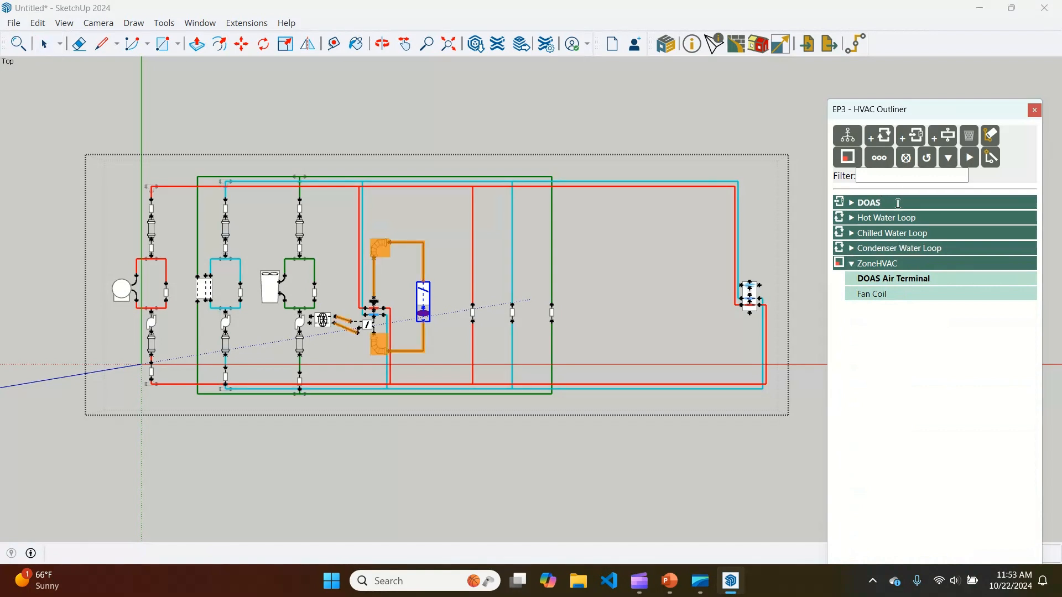
pyautogui.doubleClick(899, 203)
pyautogui.click(903, 217)
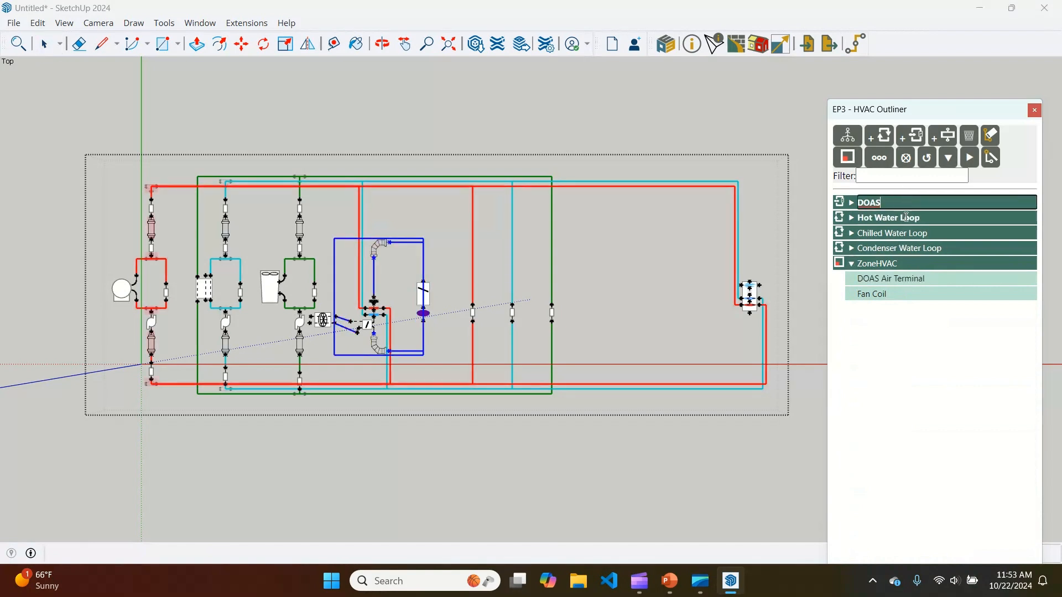
pyautogui.doubleClick(906, 218)
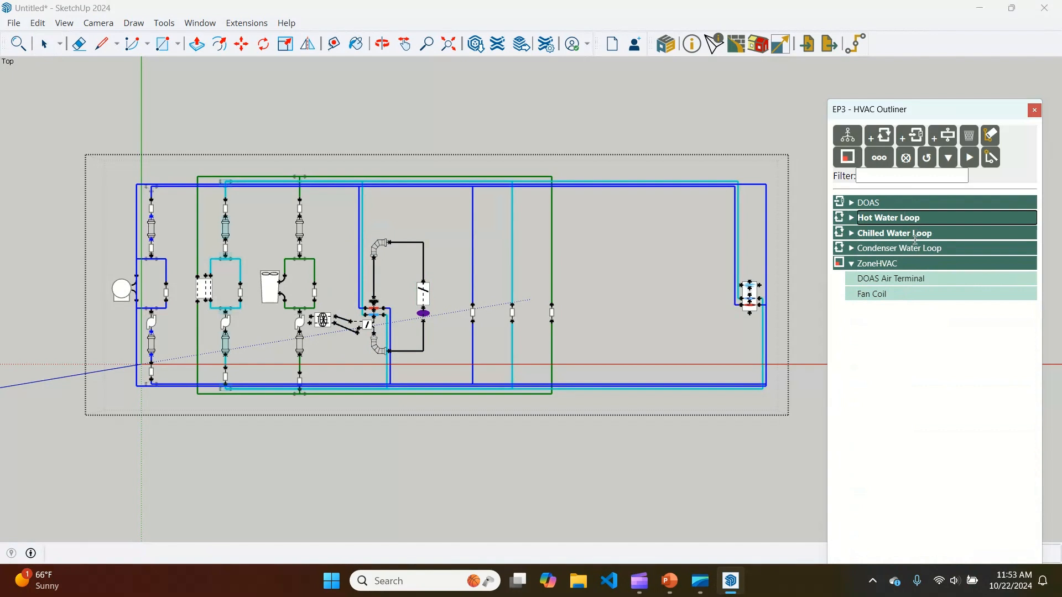
pyautogui.click(612, 280)
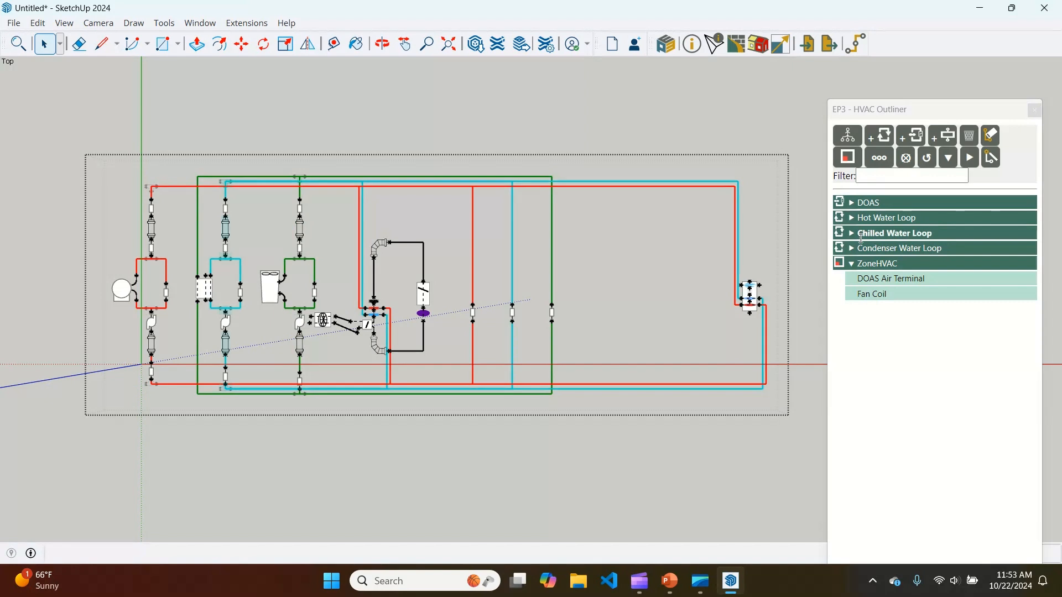
# Step: Expand the Hot Water Loop, examine its supply-side and demand-side branches and components, and collapse it again
pyautogui.click(852, 219)
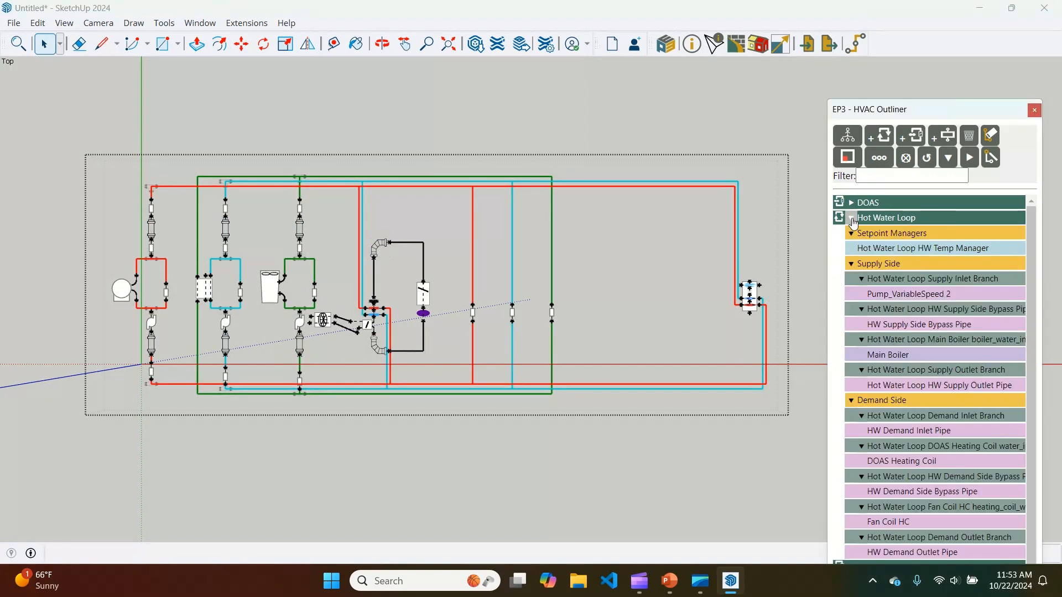
pyautogui.click(879, 234)
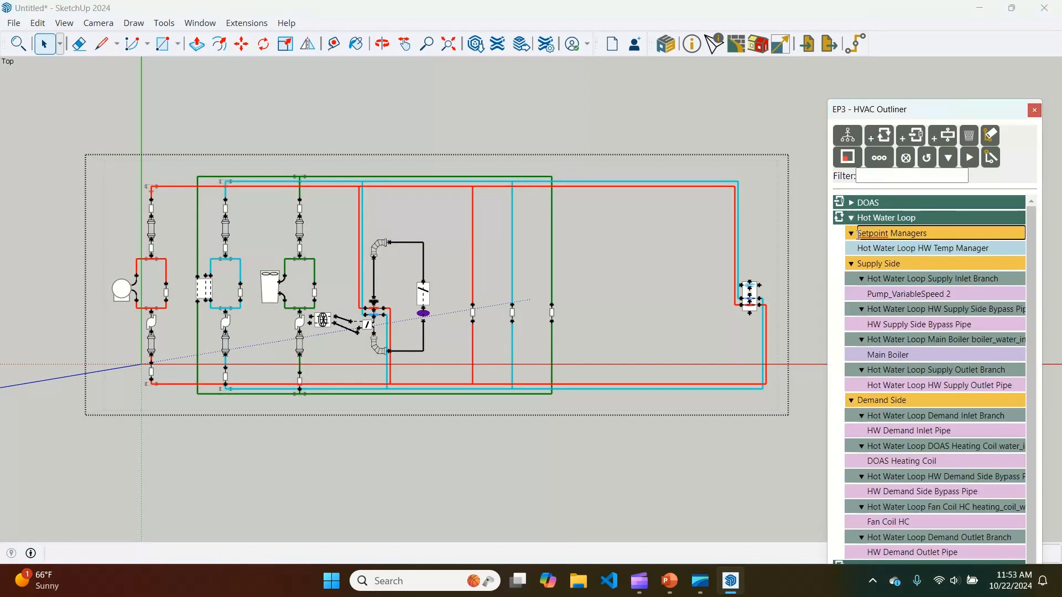
pyautogui.click(851, 233)
pyautogui.click(912, 247)
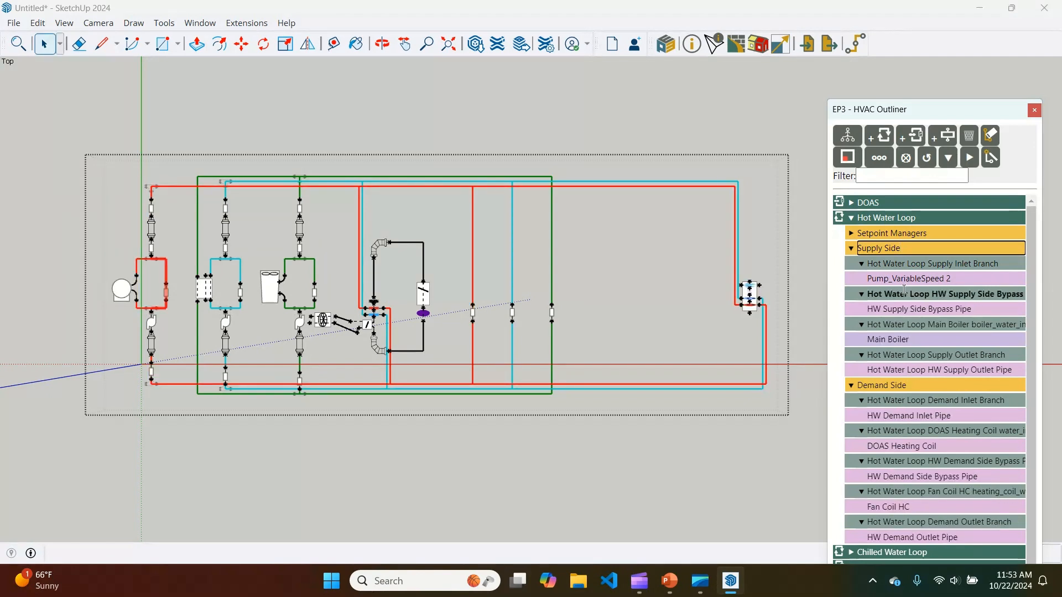
pyautogui.scroll(-1, 871, 260)
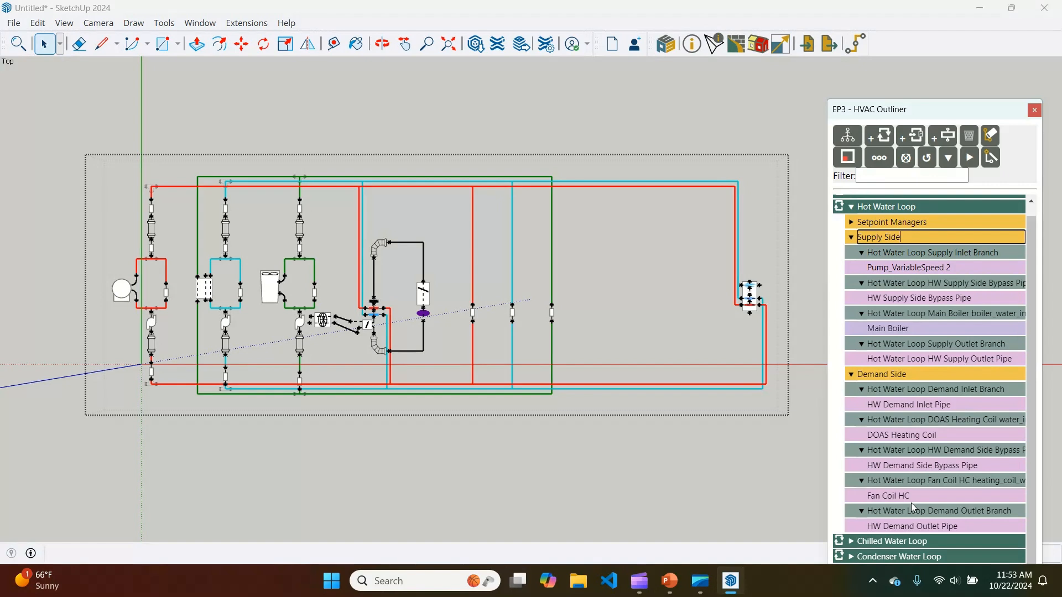
pyautogui.click(852, 208)
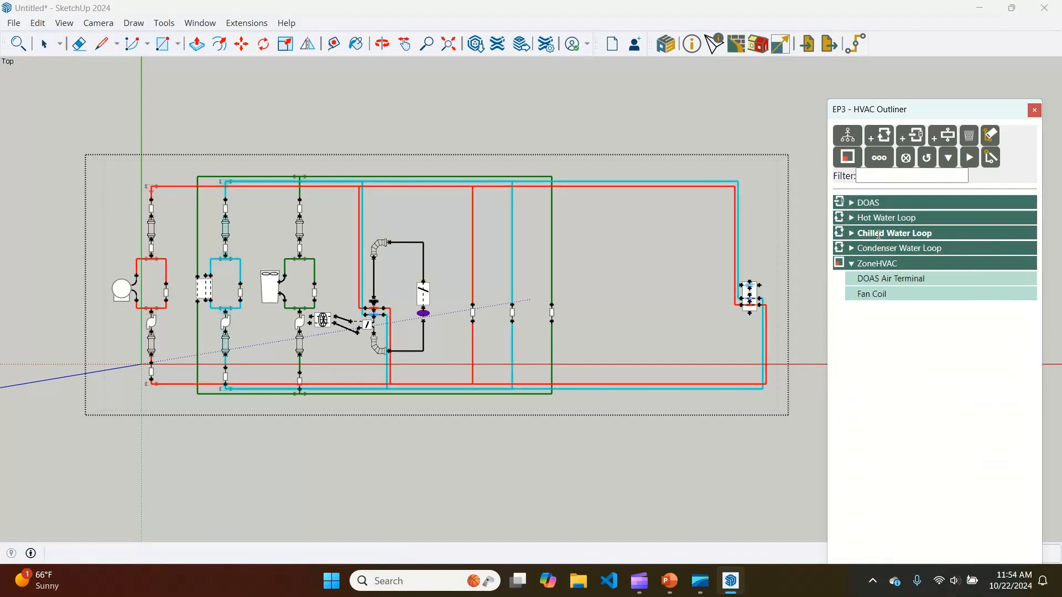
# Step: Review which zones are assigned the DOAS Air Terminal and Fan Coil, and close the zone conditioning equipment list
pyautogui.click(890, 279)
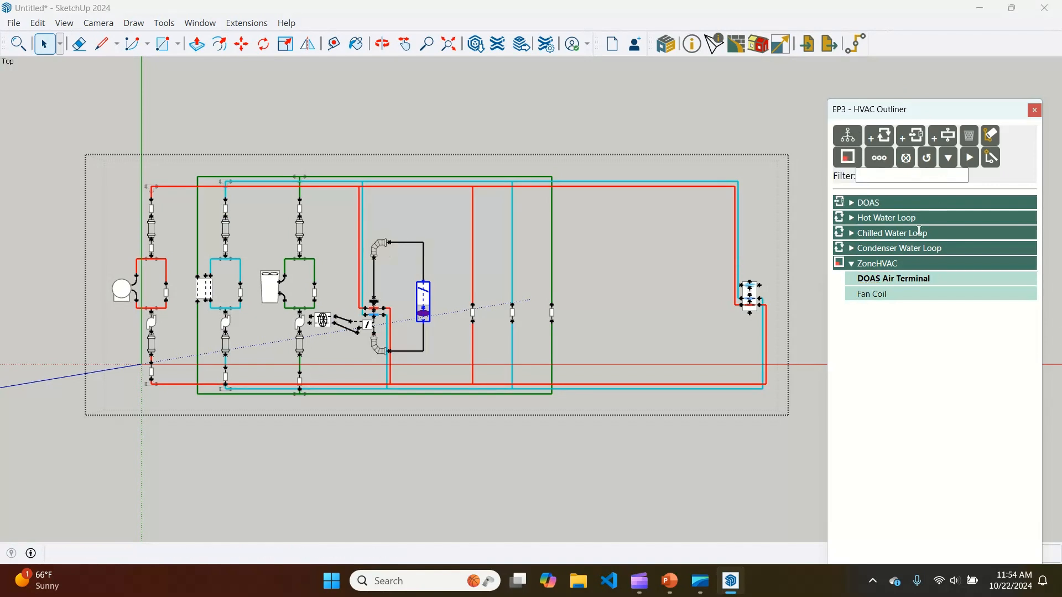
pyautogui.click(848, 159)
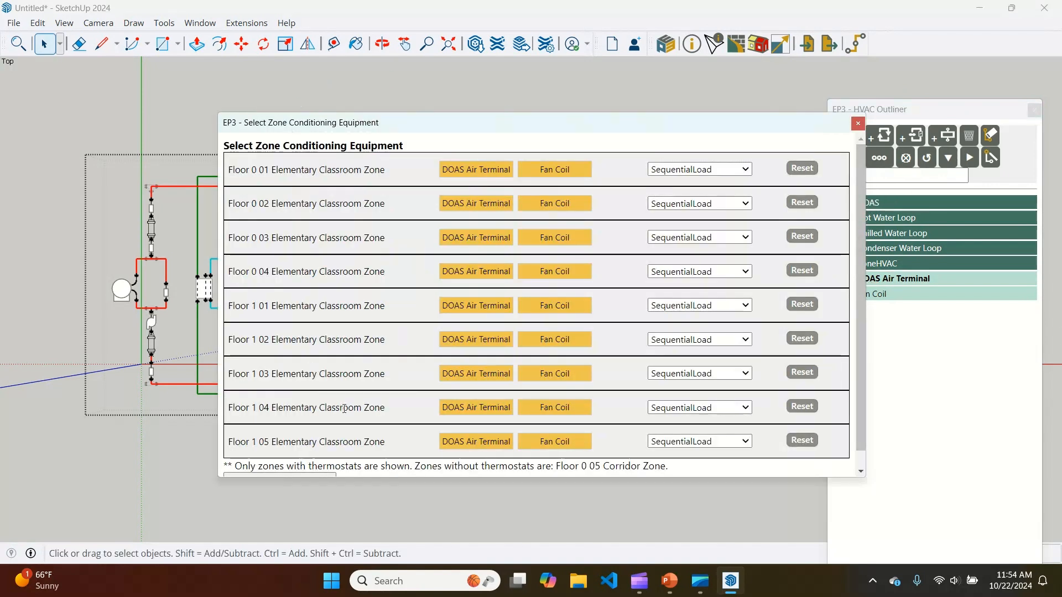
pyautogui.click(859, 125)
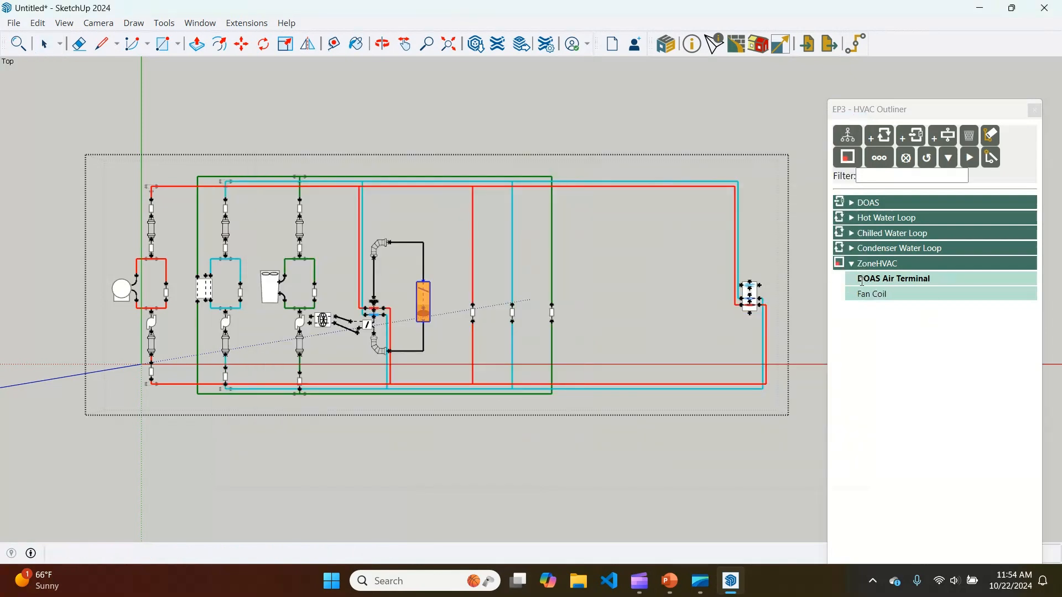
# Step: Locate the DOAS Air Terminal and Fan Coil zone components in the HVAC schematic and clear the selection
pyautogui.click(887, 295)
pyautogui.click(871, 279)
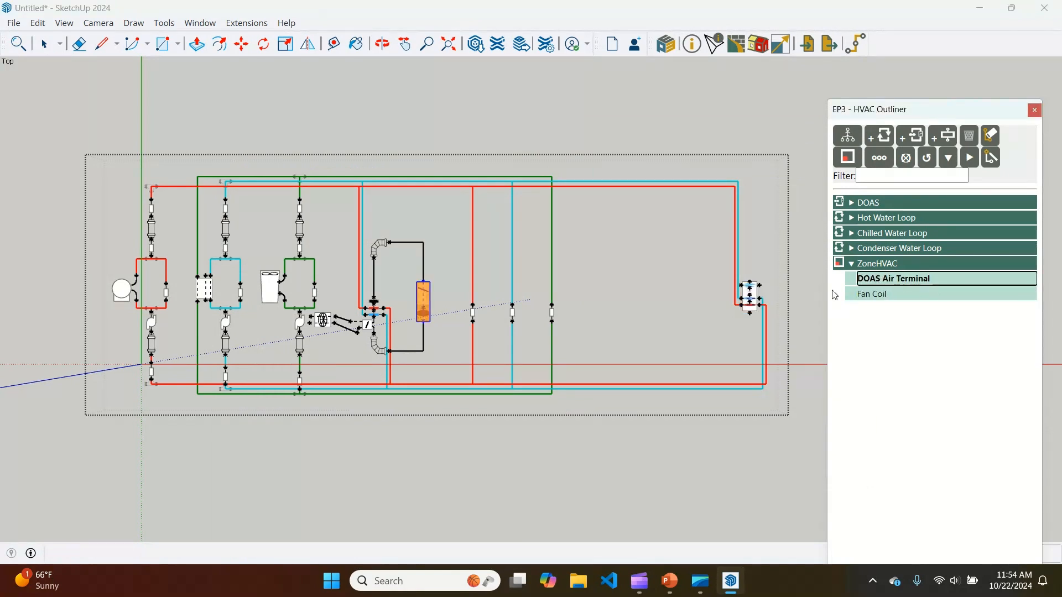
pyautogui.click(885, 294)
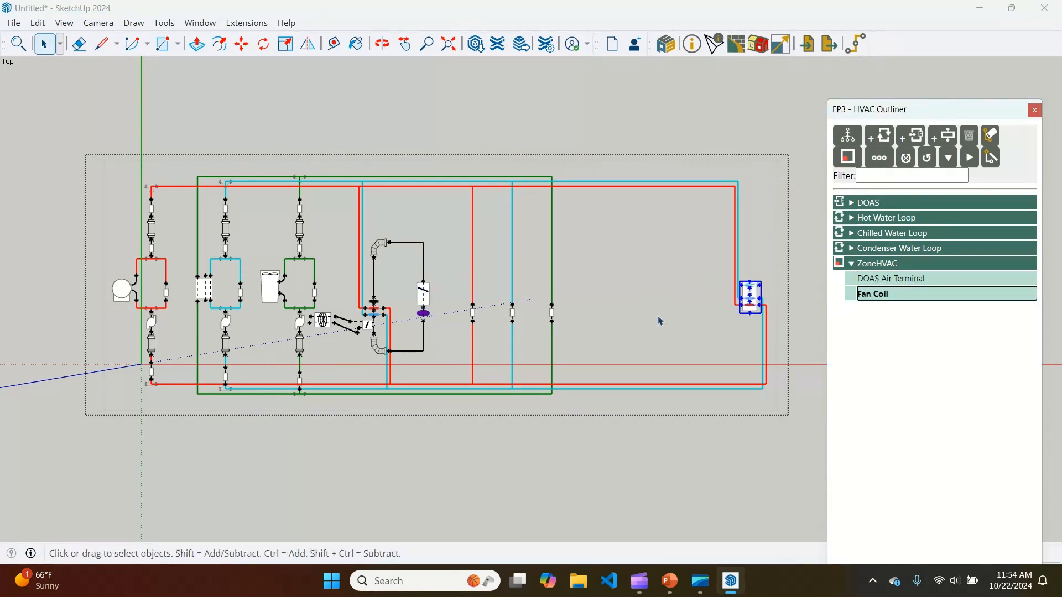
pyautogui.click(636, 320)
pyautogui.scroll(-1, 374, 305)
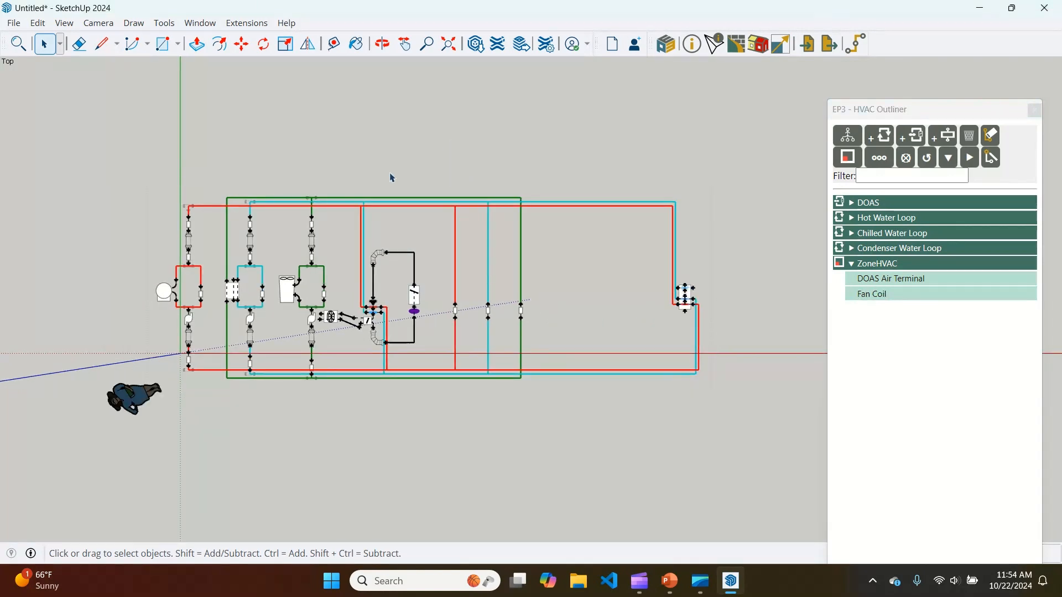
pyautogui.scroll(-1, 409, 404)
pyautogui.scroll(1, 557, 312)
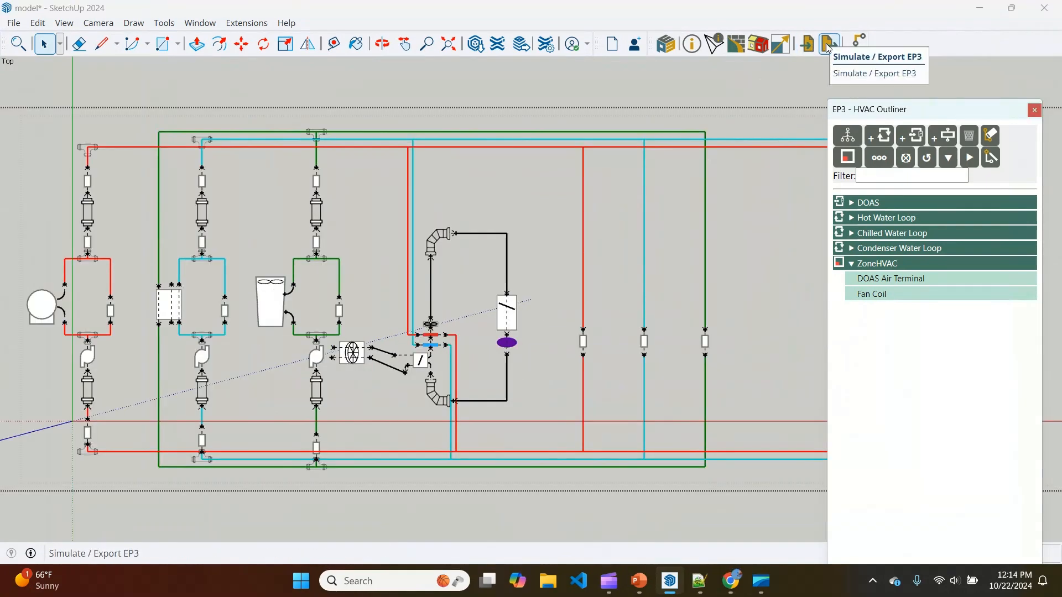
# Step: Open the EP3 simulation options, choose the Base EEM case and start its simulation
pyautogui.click(830, 45)
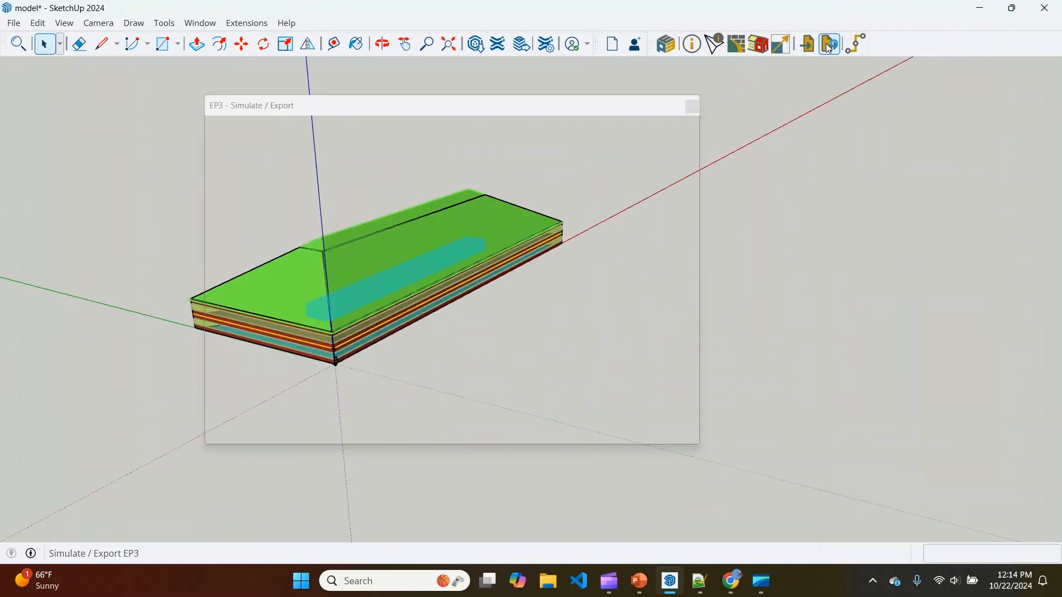
pyautogui.moveTo(415, 113); pyautogui.dragTo(443, 119)
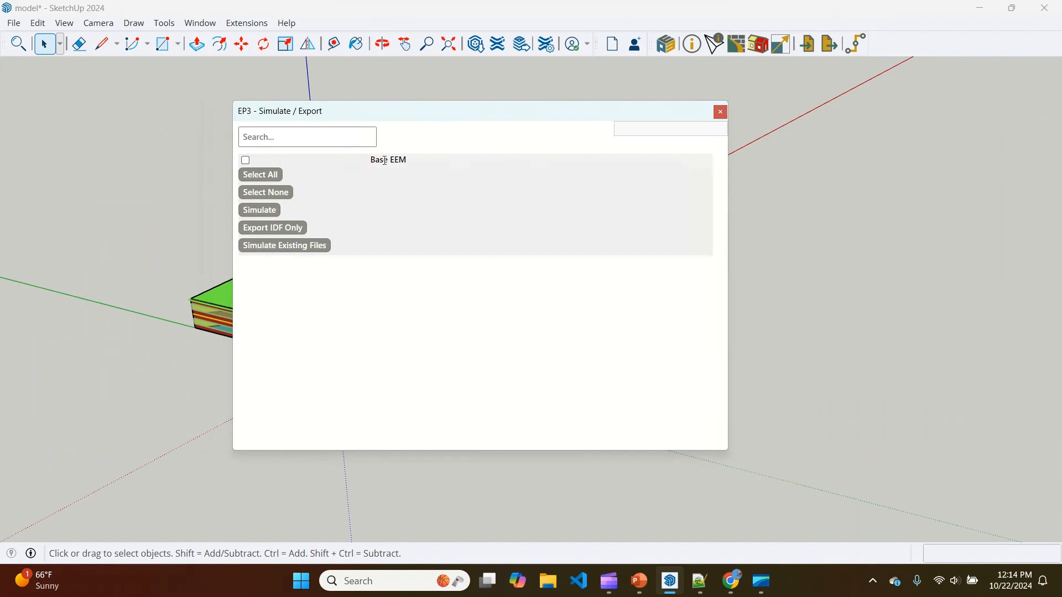
pyautogui.click(246, 160)
pyautogui.click(263, 215)
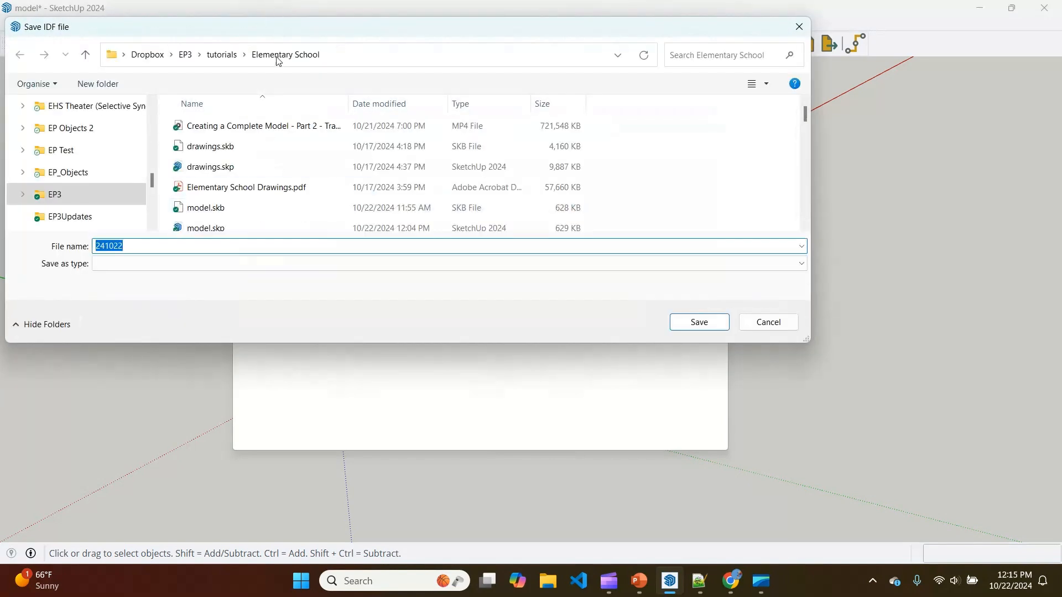
# Step: Save the simulation's IDF file as wizard in the Elementary School folder, overwriting the existing wizard.idf
pyautogui.moveTo(157, 249); pyautogui.dragTo(47, 248)
pyautogui.write('wizard')
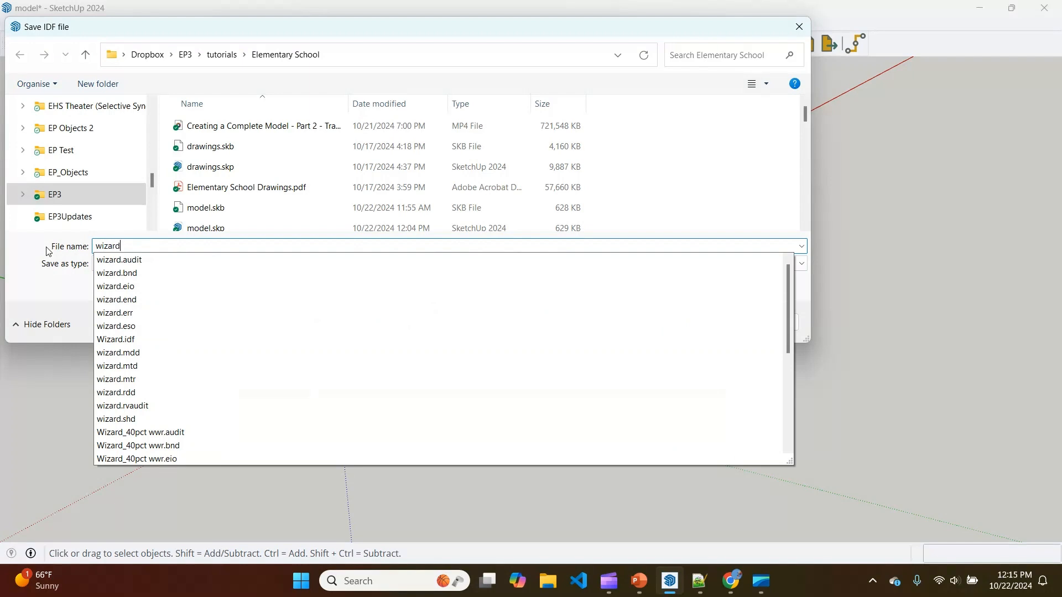
pyautogui.click(55, 310)
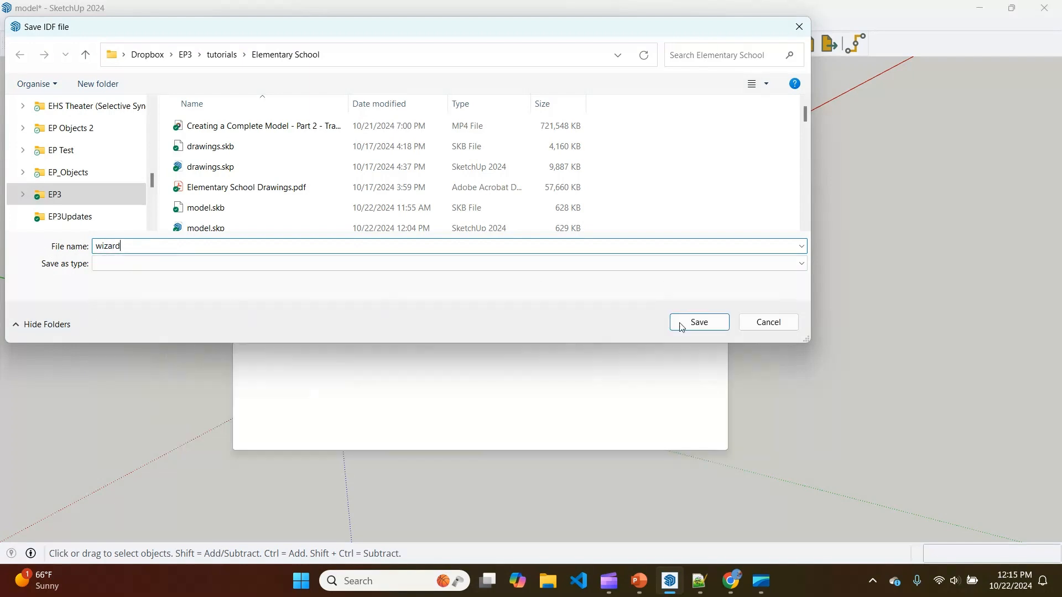
pyautogui.click(699, 321)
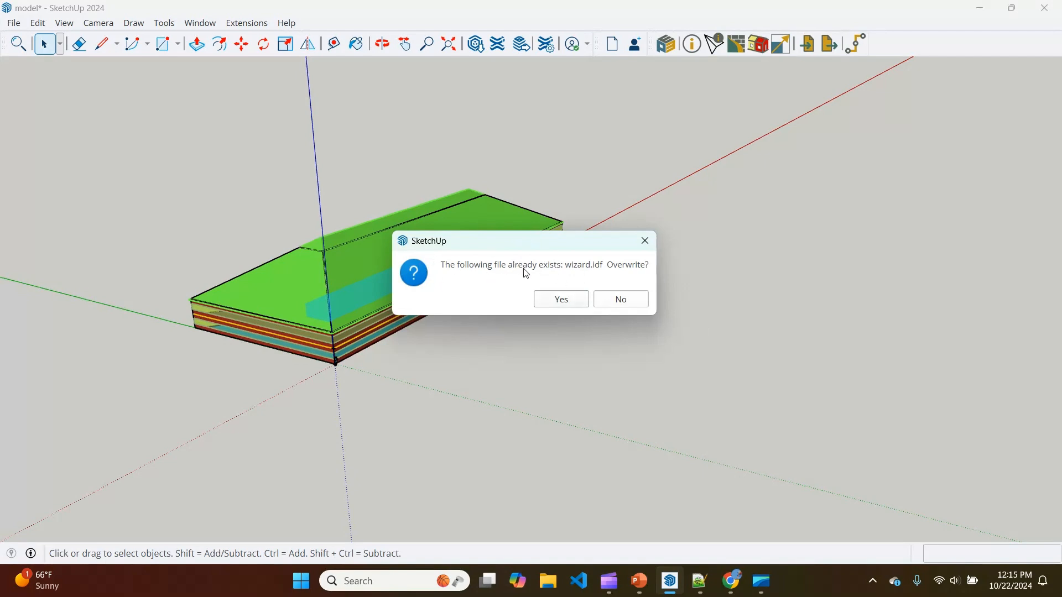
pyautogui.click(567, 301)
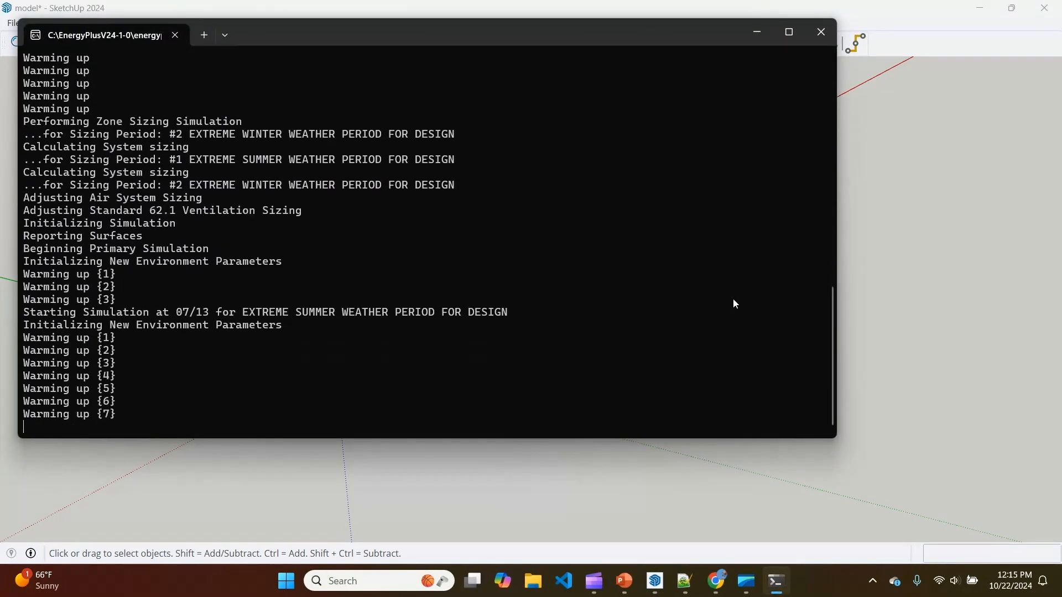
# Step: View the building from above while the EnergyPlus simulation runs, and acknowledge its completion notice
pyautogui.scroll(-1, 523, 229)
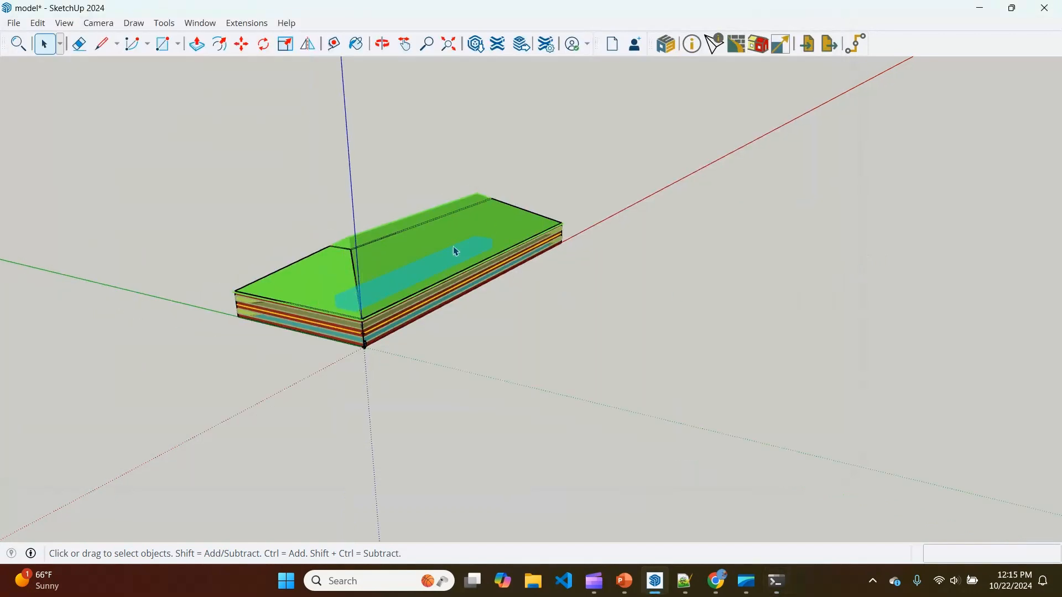
pyautogui.scroll(1, 300, 260)
pyautogui.moveTo(459, 261); pyautogui.dragTo(322, 381, button='middle')
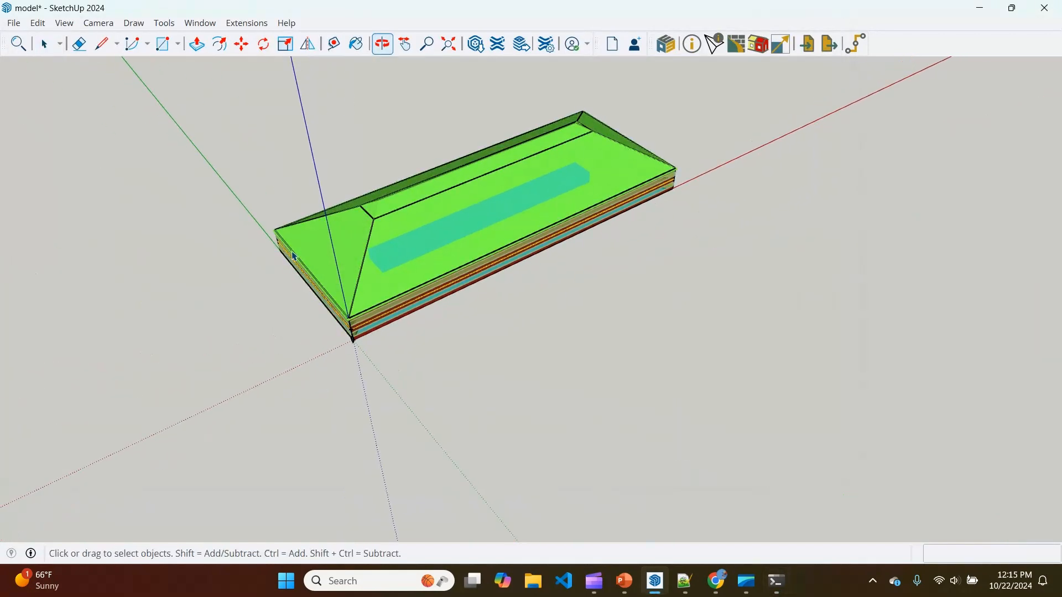
pyautogui.scroll(1, 338, 227)
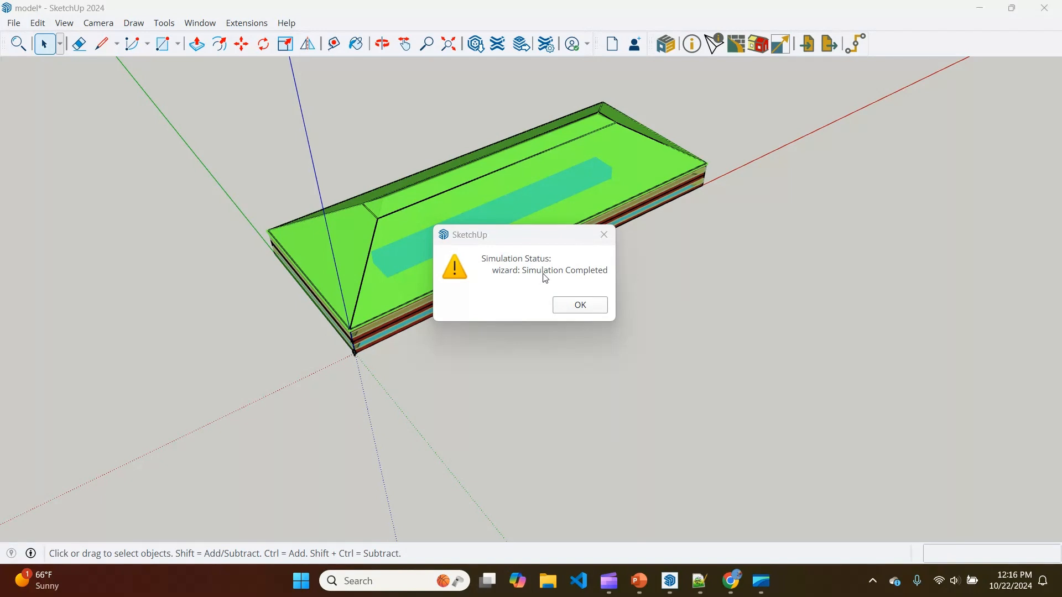
pyautogui.click(584, 309)
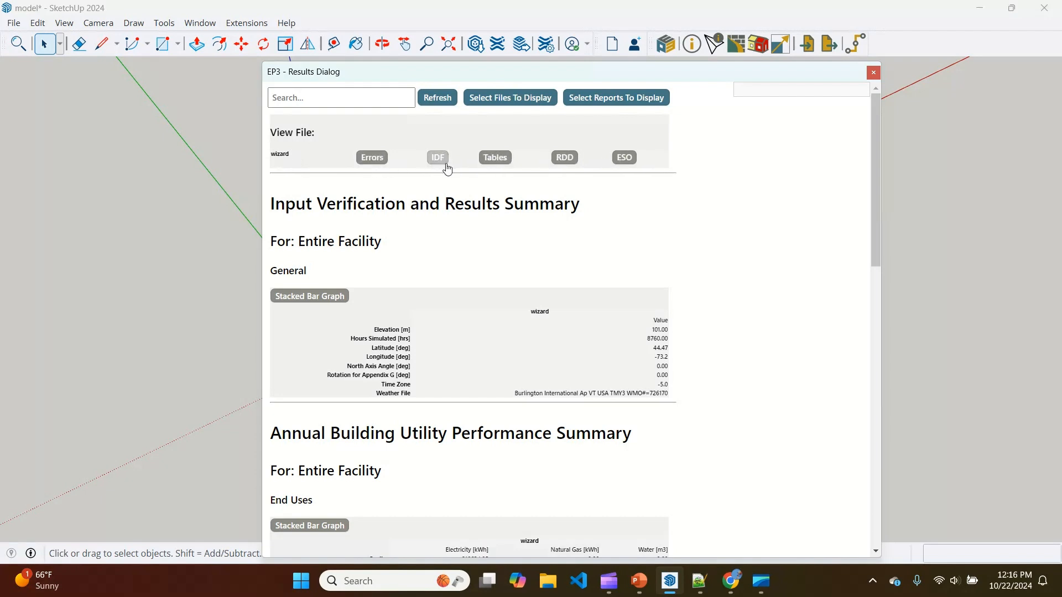
# Step: Read through the wizard run's error file for EnergyPlus warnings and return to the results dialog
pyautogui.click(371, 161)
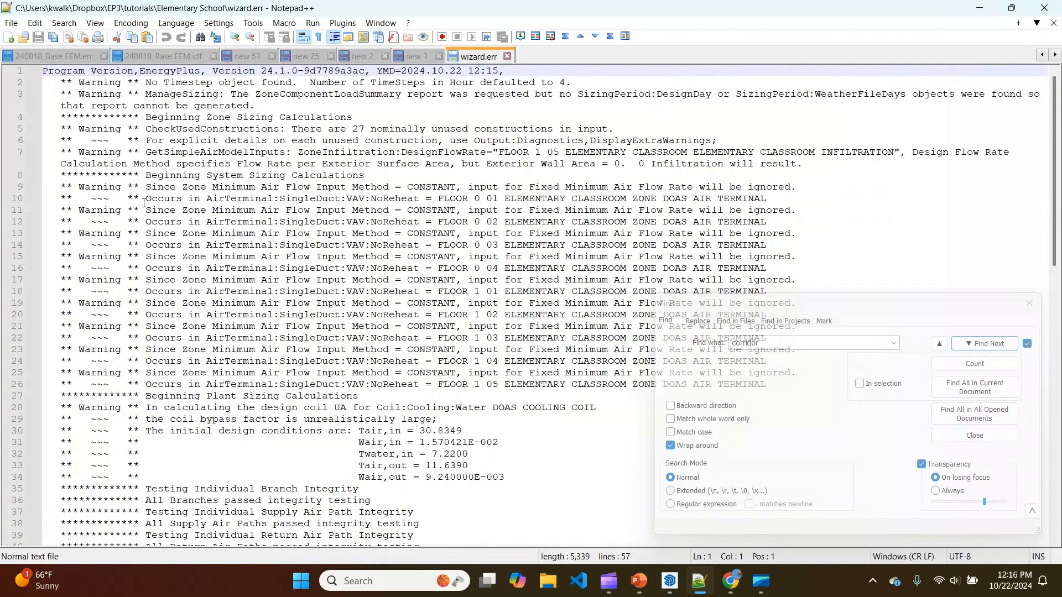
pyautogui.scroll(-3, 383, 284)
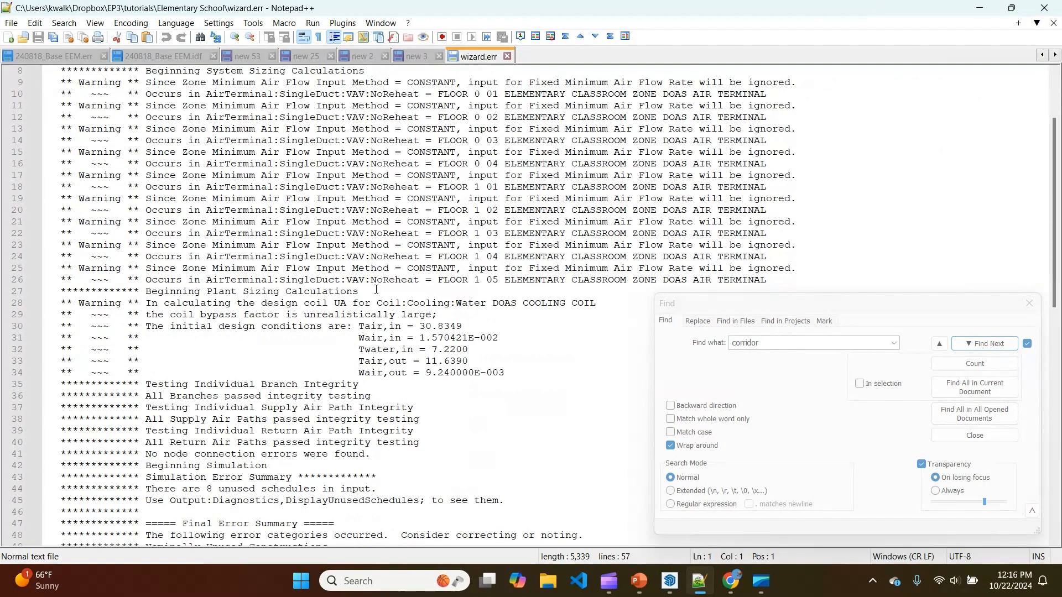
pyautogui.scroll(3, 376, 288)
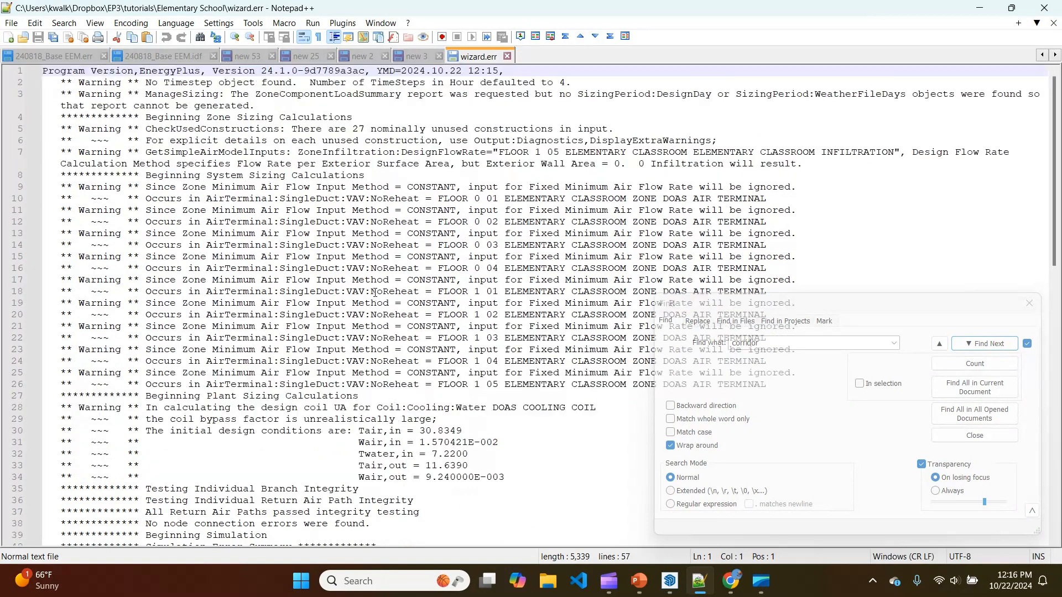
pyautogui.click(979, 7)
# Step: View the wizard run's IDF file in EP-Launch, close EP-Launch, and open the run's results tables
pyautogui.click(435, 160)
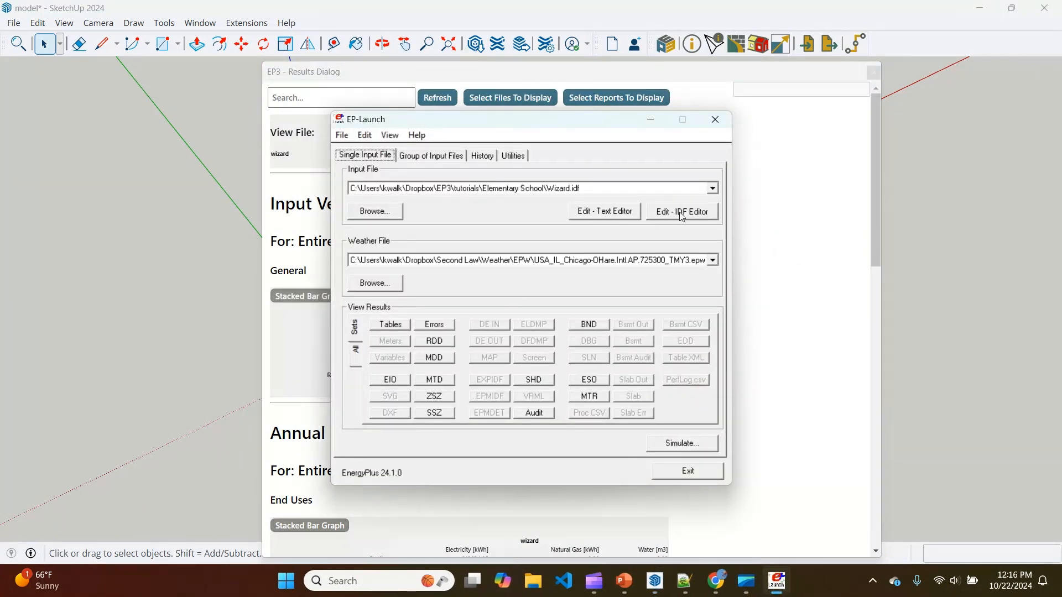
pyautogui.click(716, 120)
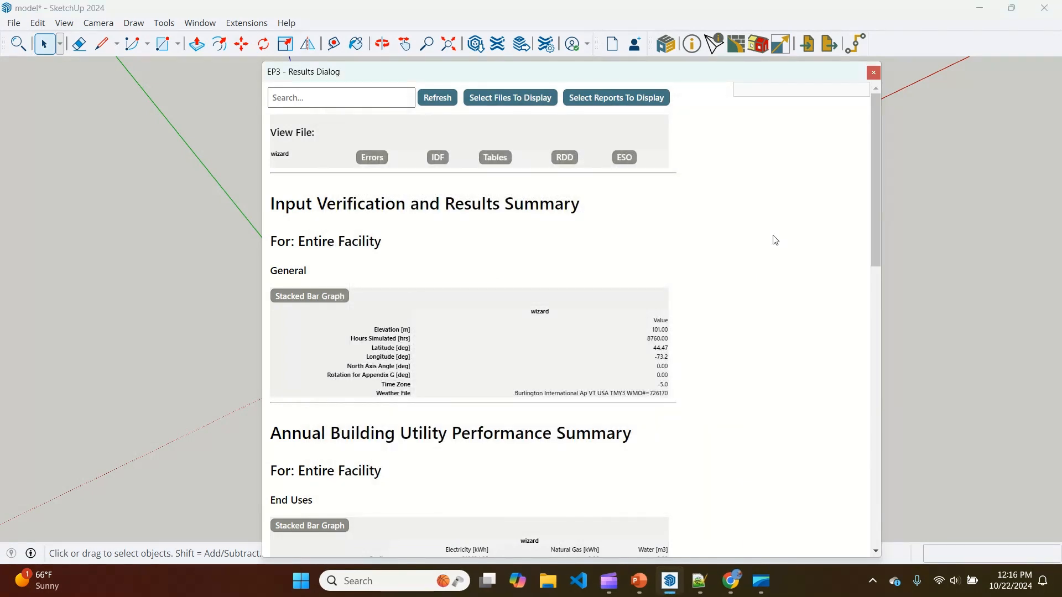
pyautogui.click(487, 159)
# Step: Examine the End Uses energy table and the LEED Summary's unmet hours and energy cost in the results
pyautogui.moveTo(873, 155); pyautogui.dragTo(864, 268)
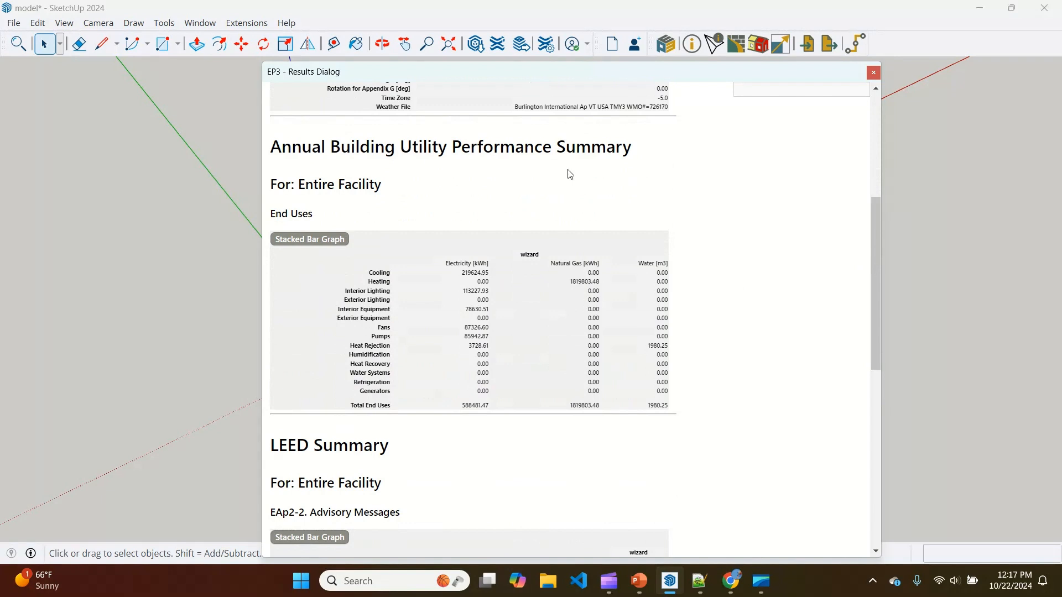
pyautogui.scroll(-3, 553, 326)
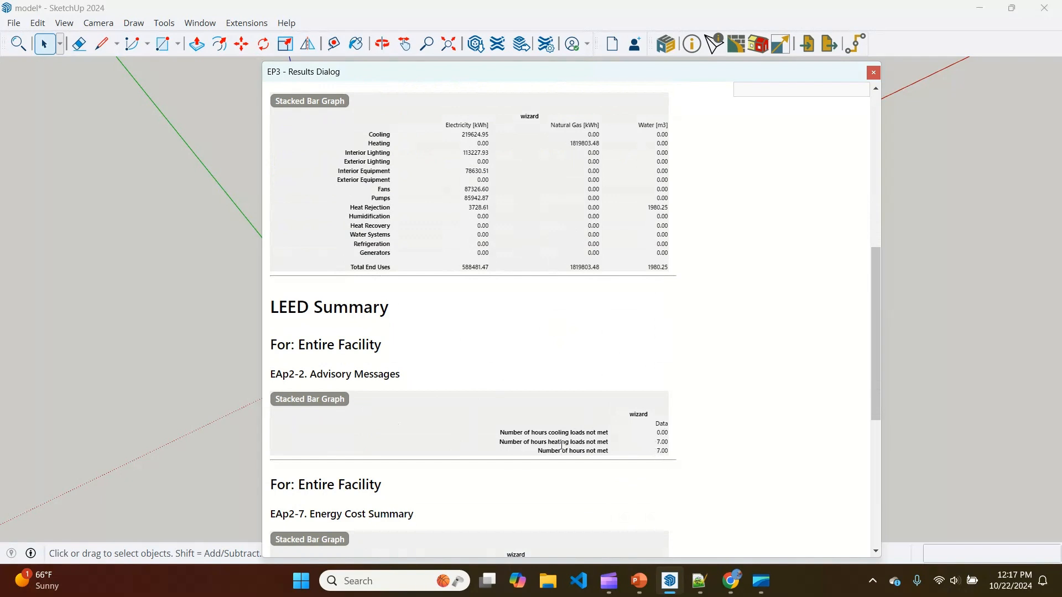
pyautogui.scroll(-6, 742, 422)
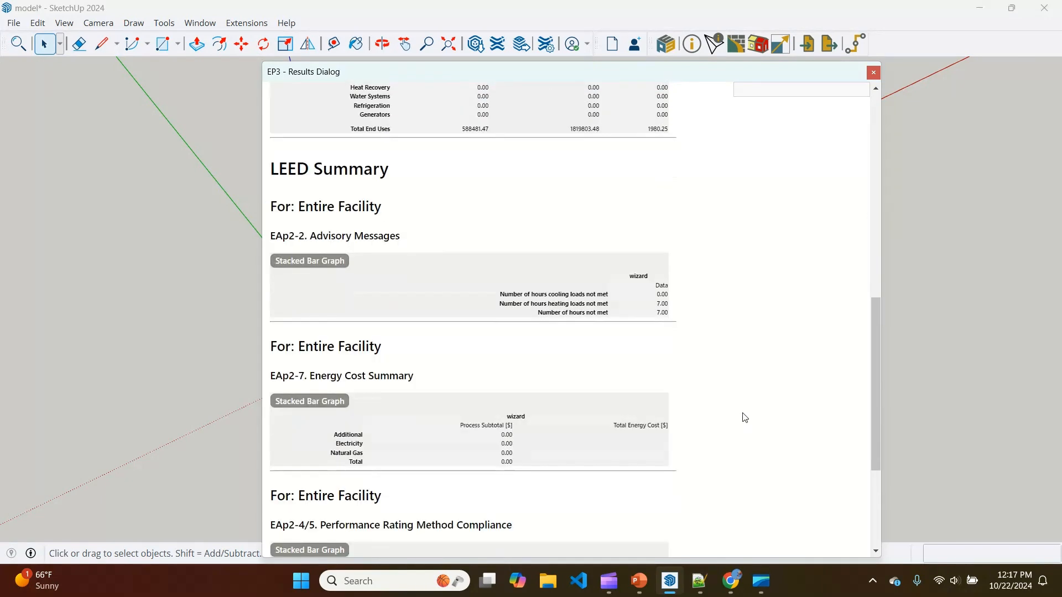
# Step: Examine the LEED Energy Cost Summary and Performance Rating Method Compliance tables, and return to the start of the results
pyautogui.scroll(-2, 744, 416)
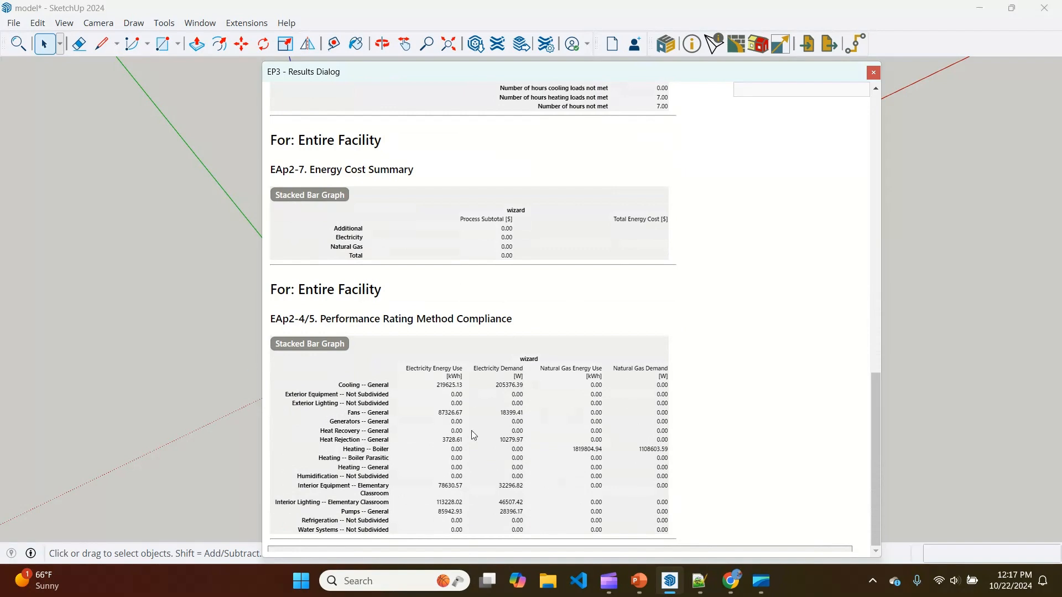
pyautogui.moveTo(868, 423); pyautogui.dragTo(880, 150)
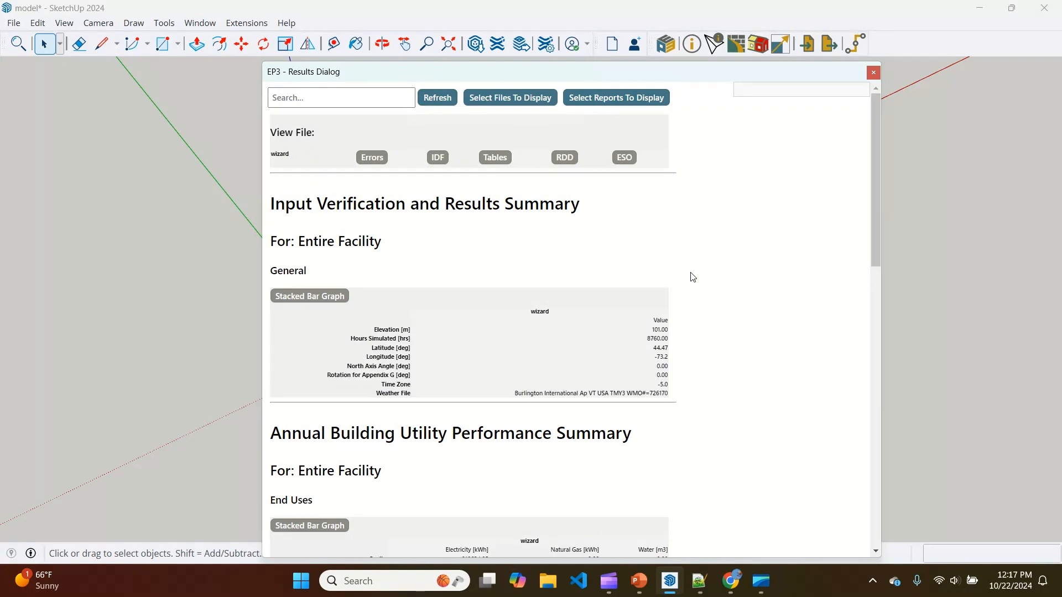
# Step: Add the Conditioned Window-Wall Ratio report from Input Verification and Results Summary to the displayed reports and save the selection
pyautogui.click(613, 103)
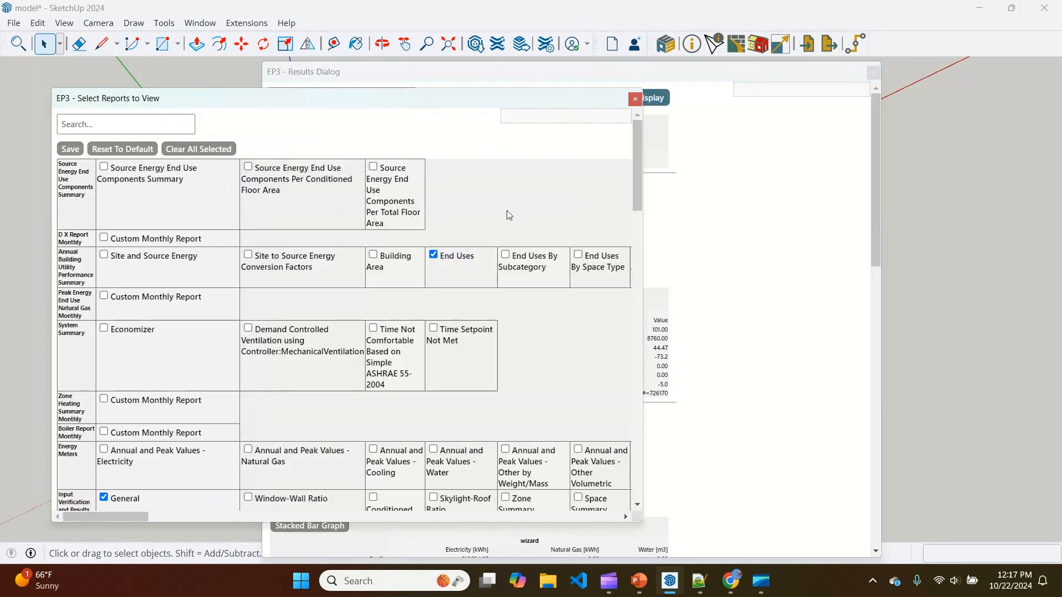
pyautogui.click(114, 125)
pyautogui.scroll(-3, 218, 307)
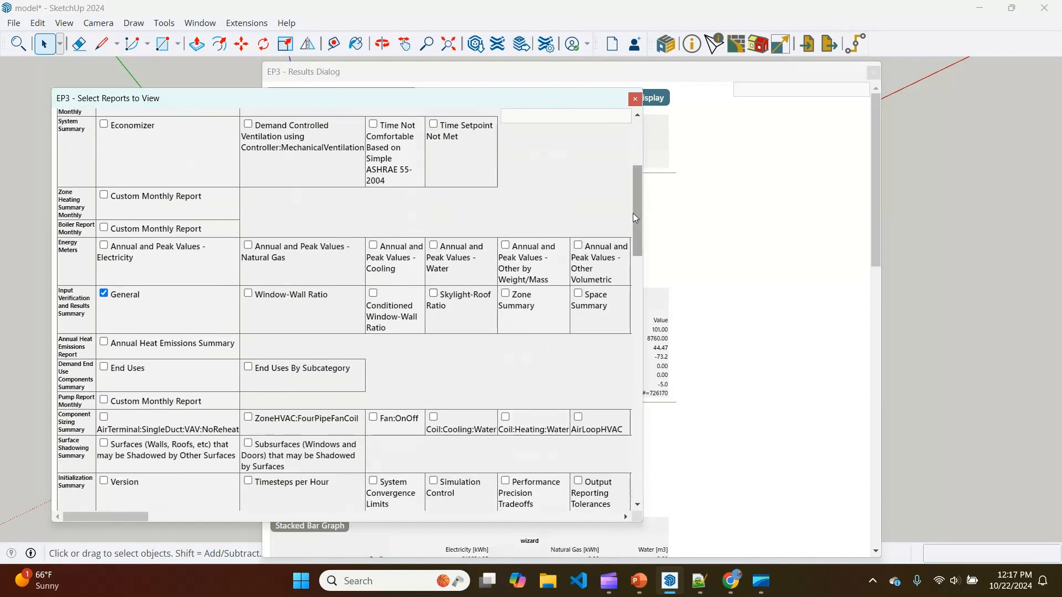
pyautogui.click(374, 295)
pyautogui.scroll(4, 504, 350)
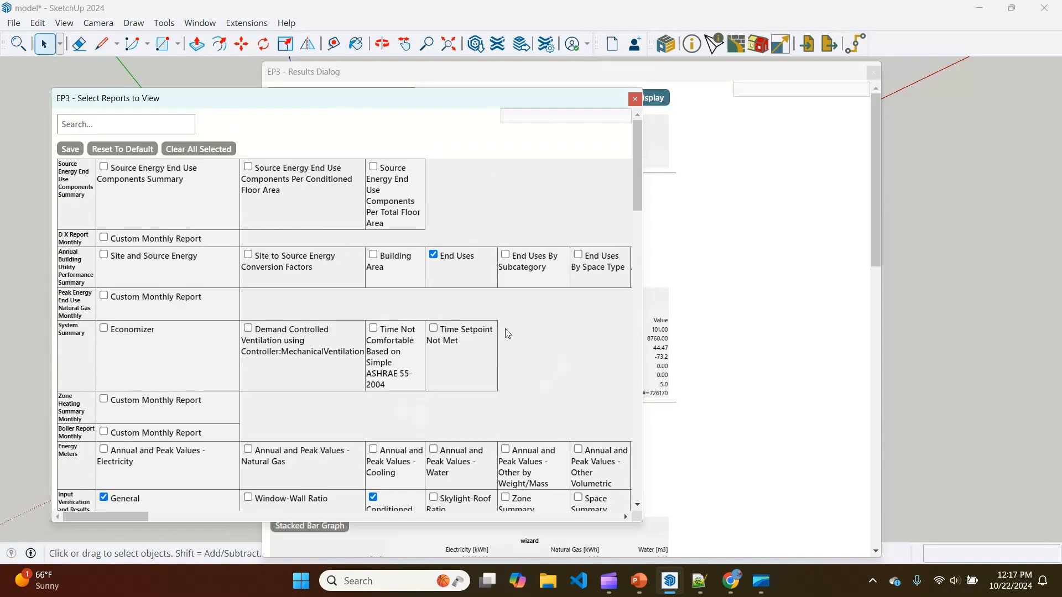
pyautogui.click(70, 149)
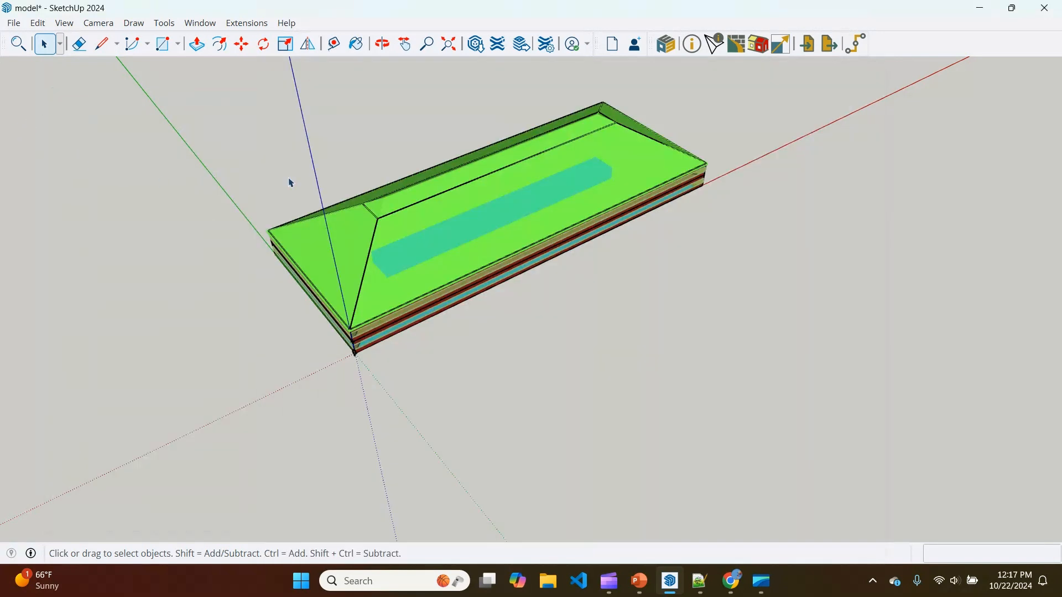
# Step: Reopen the simulation results from the EP3 global settings, review the Conditioned Window-Wall Ratio table, and close the results
pyautogui.click(666, 45)
pyautogui.click(549, 91)
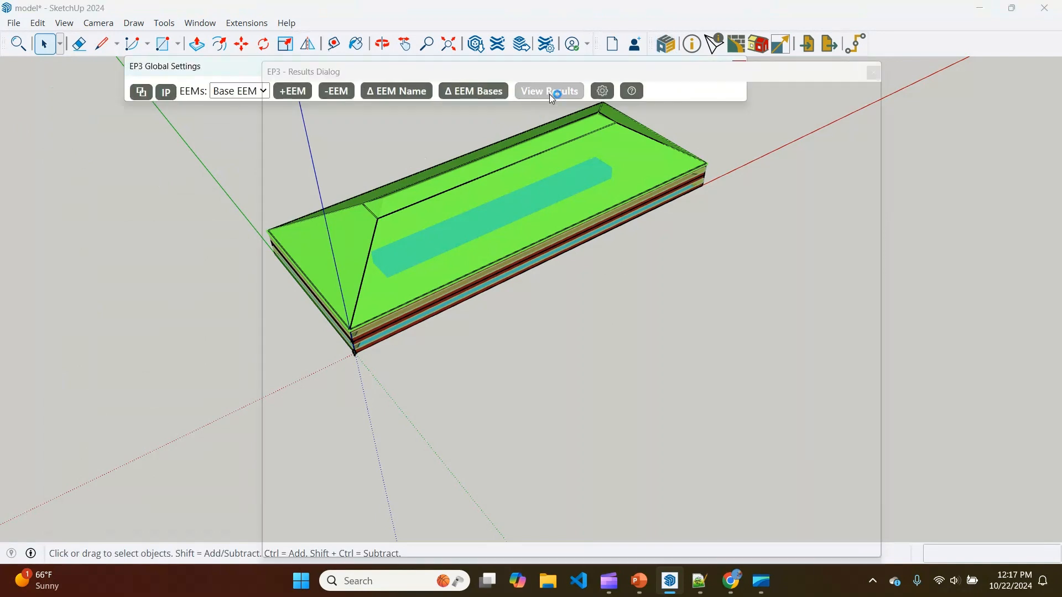
pyautogui.scroll(-9, 736, 233)
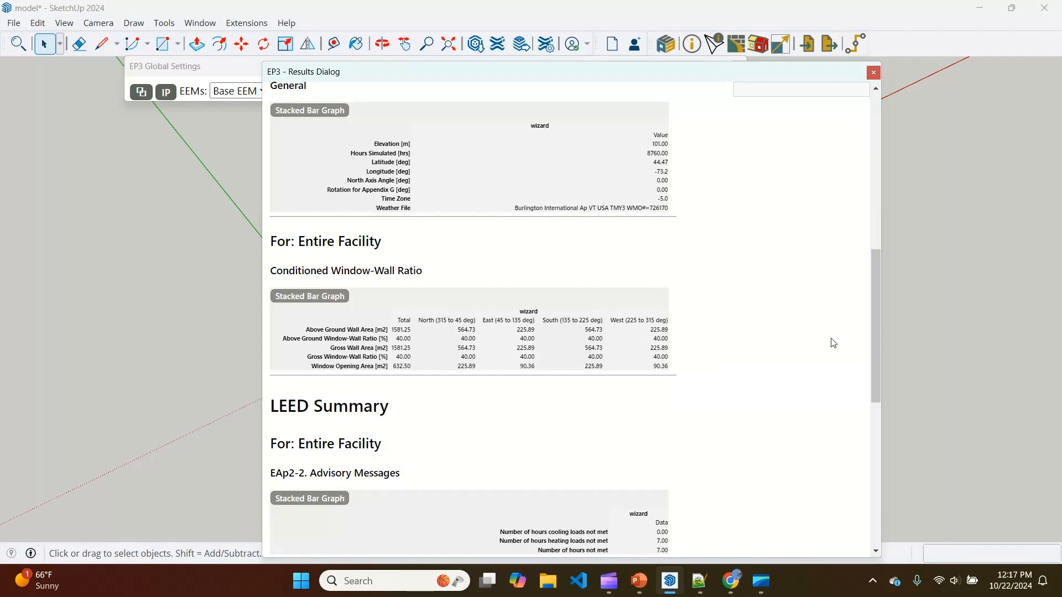
pyautogui.scroll(10, 805, 339)
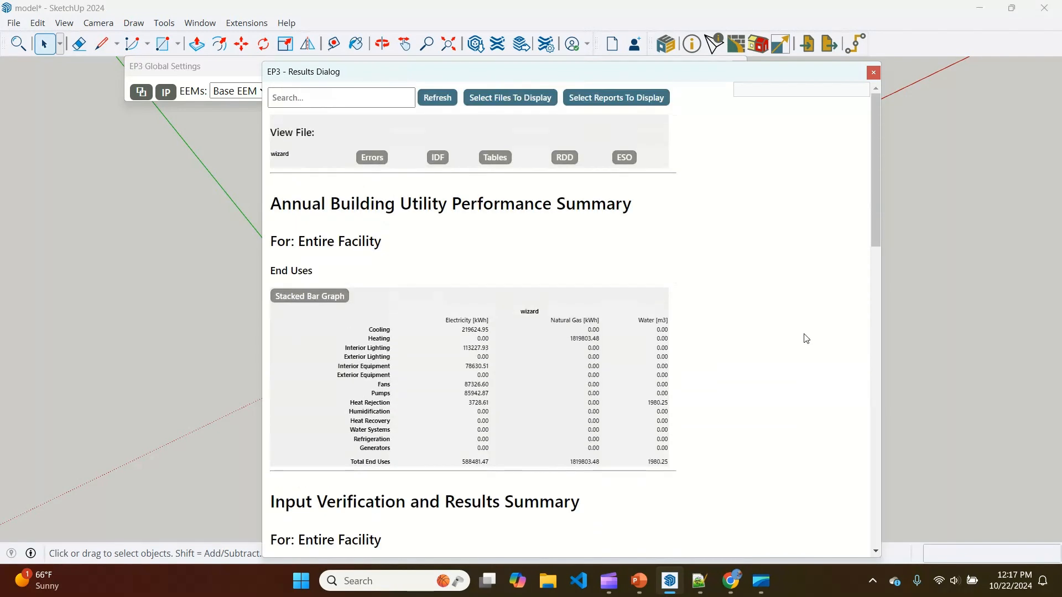
pyautogui.click(877, 74)
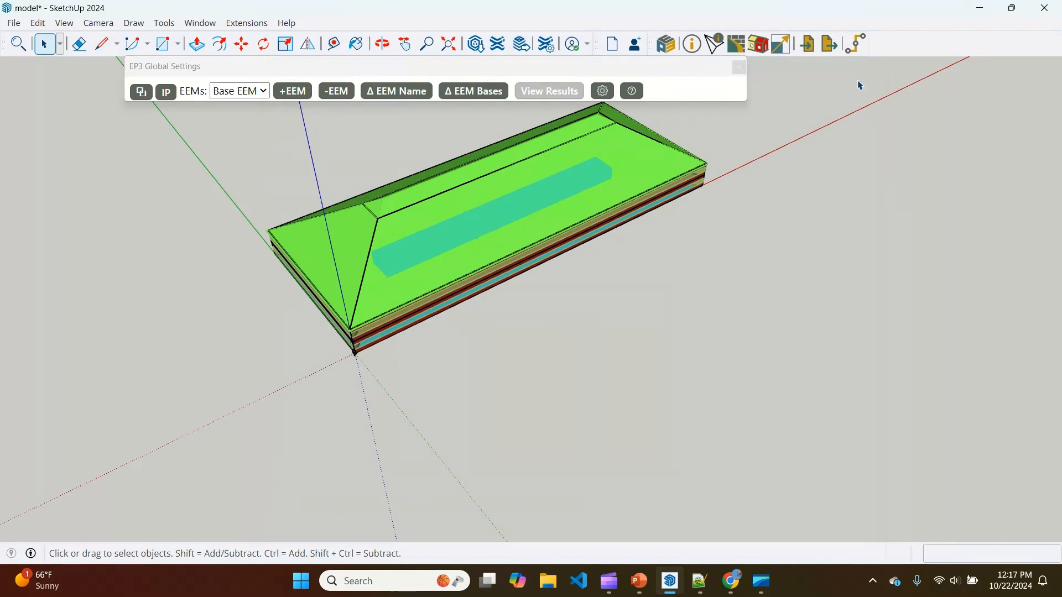
pyautogui.moveTo(428, 402); pyautogui.dragTo(387, 409, button='middle')
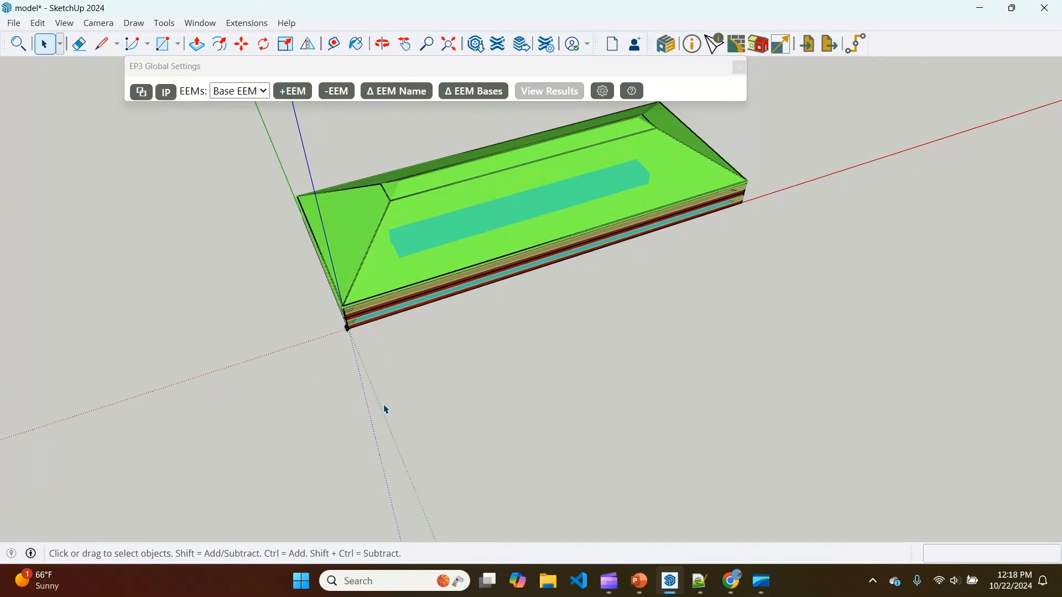